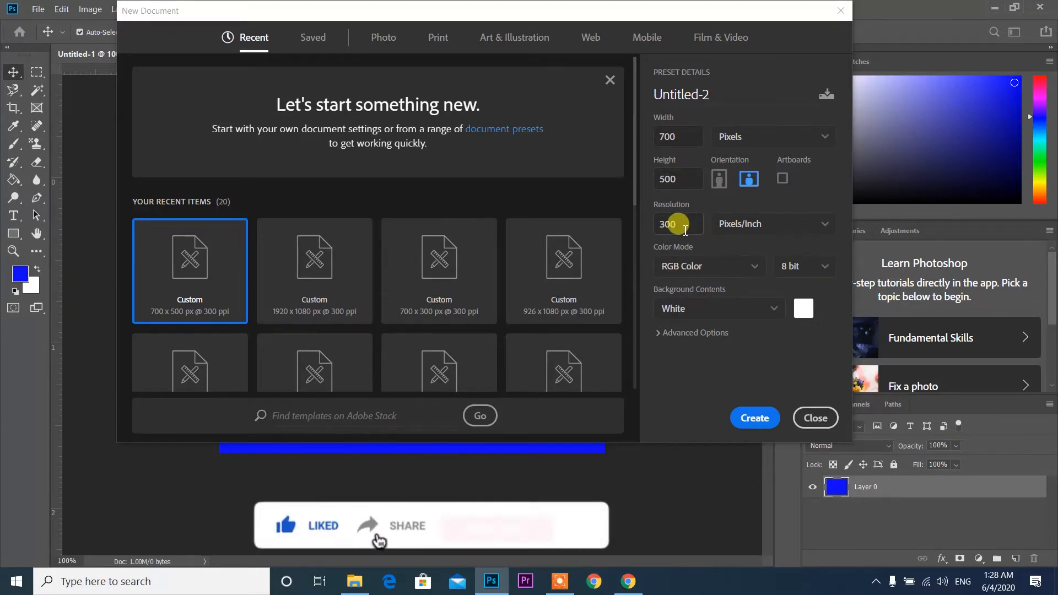
- Create a new 700 × 500 px RGB document at 300 pixels/inch with a white background, and close the Untitled-1 document
click(754, 417)
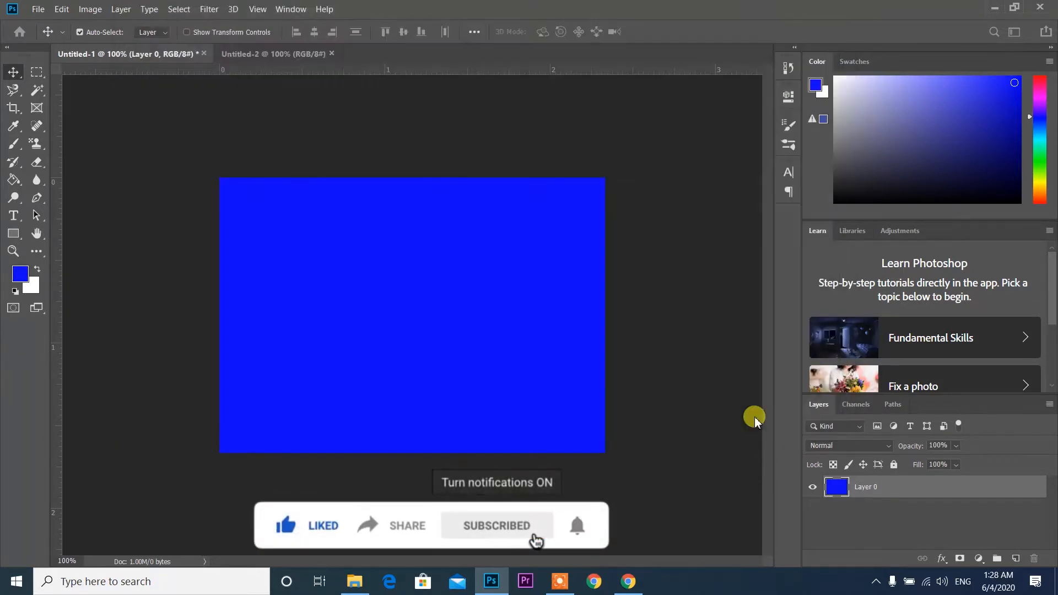
click(204, 54)
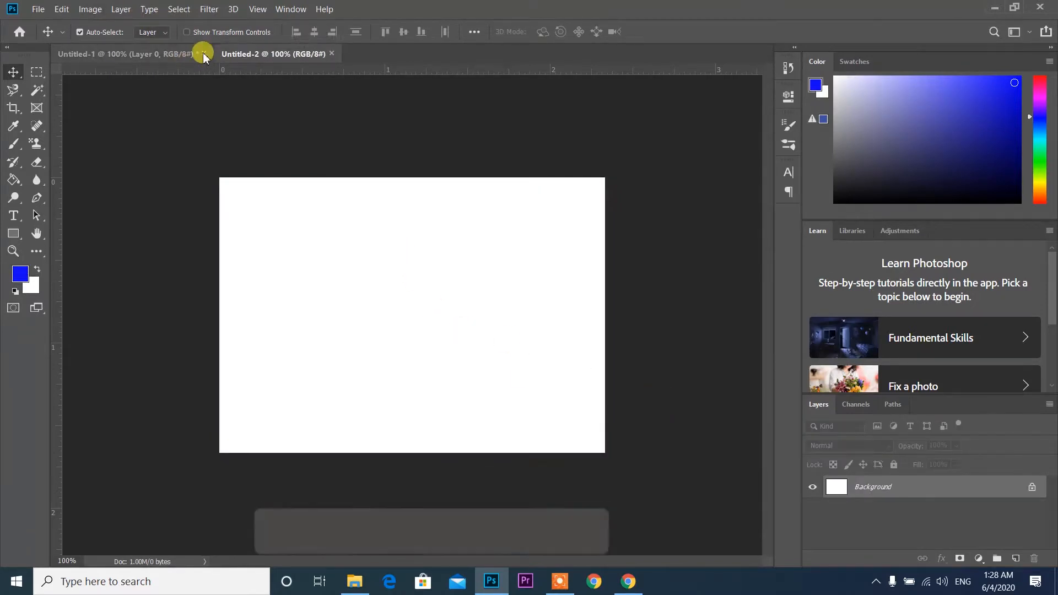
- Unlock the background layer and fill the whole canvas with the blue foreground colour
click(1030, 488)
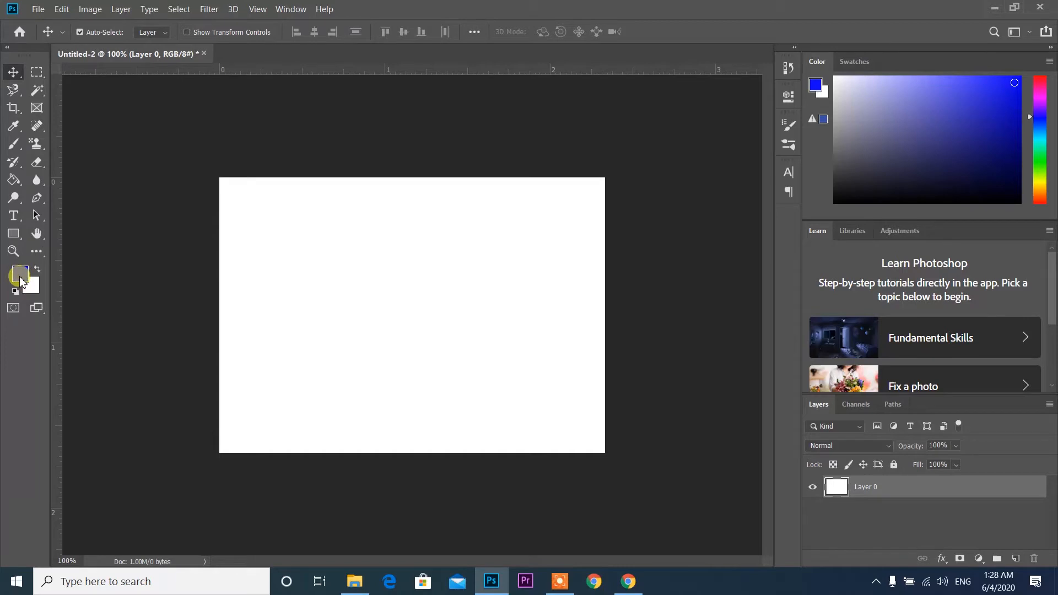
click(13, 179)
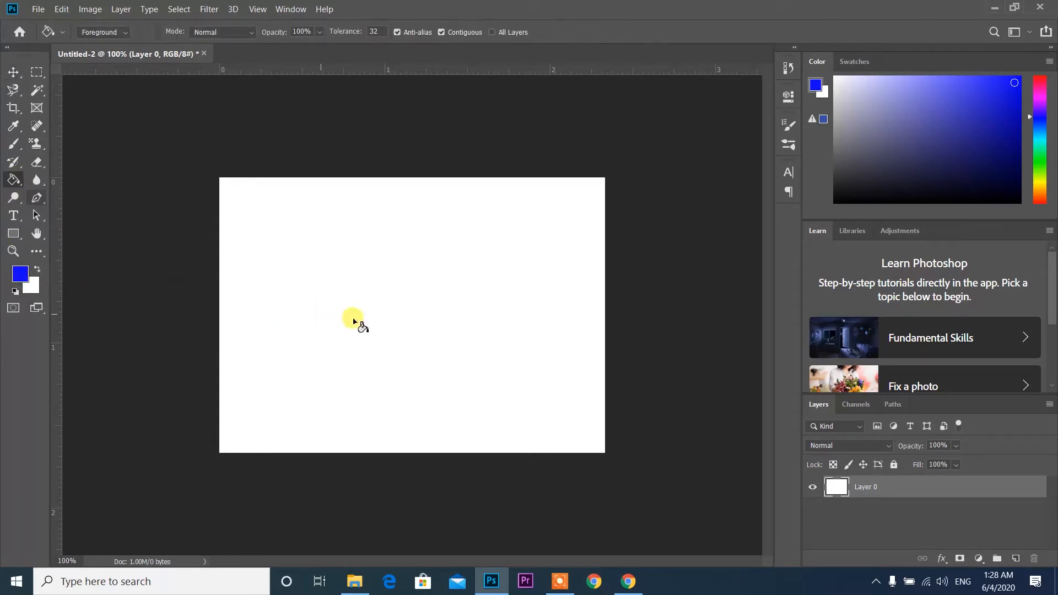
click(433, 332)
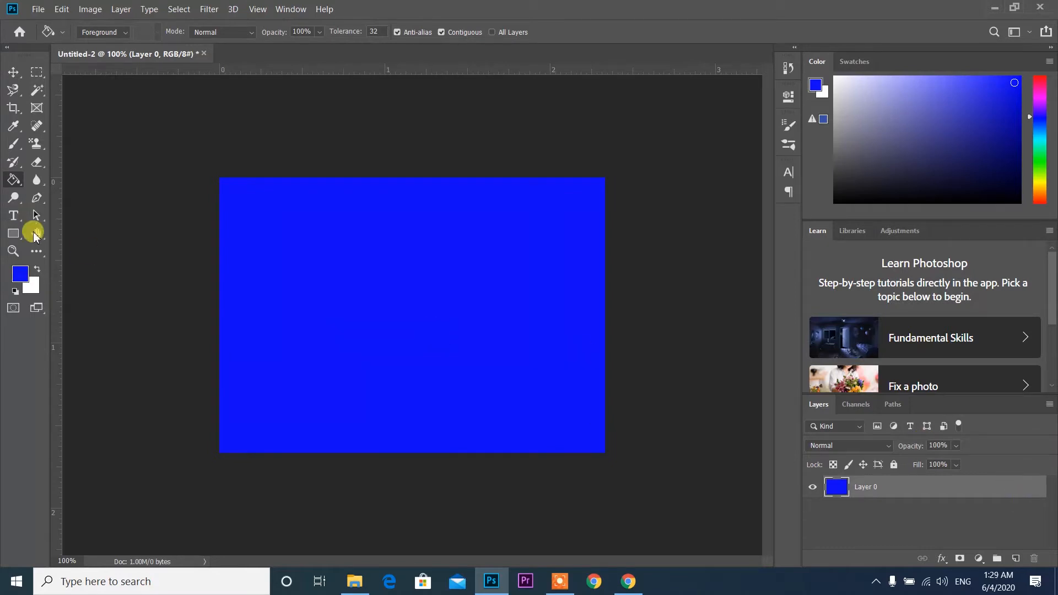
- Set the foreground colour to yellow ffde00 for drawing with the Rectangle tool
click(13, 233)
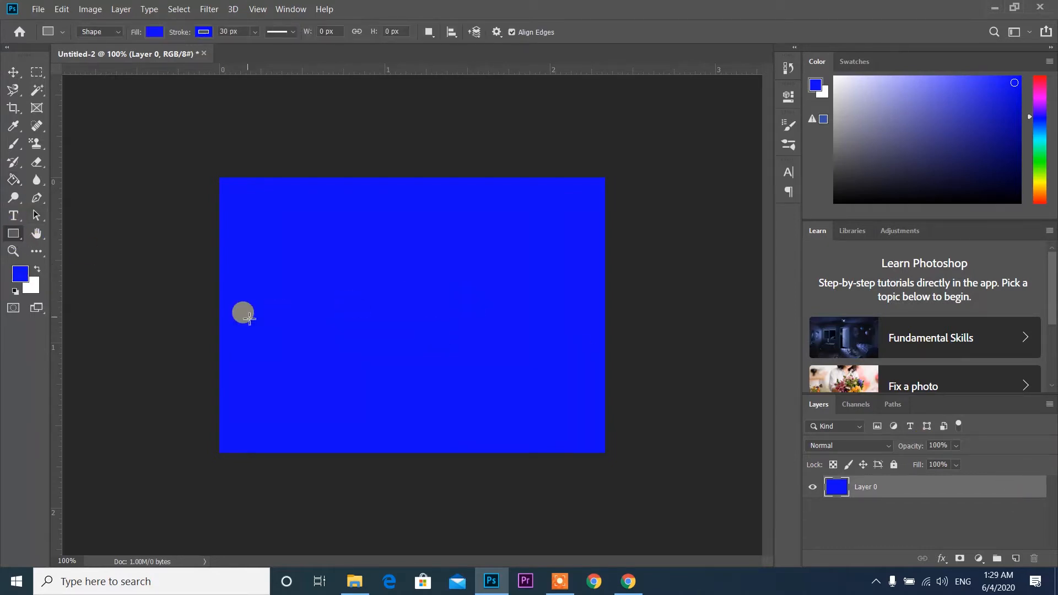
click(19, 274)
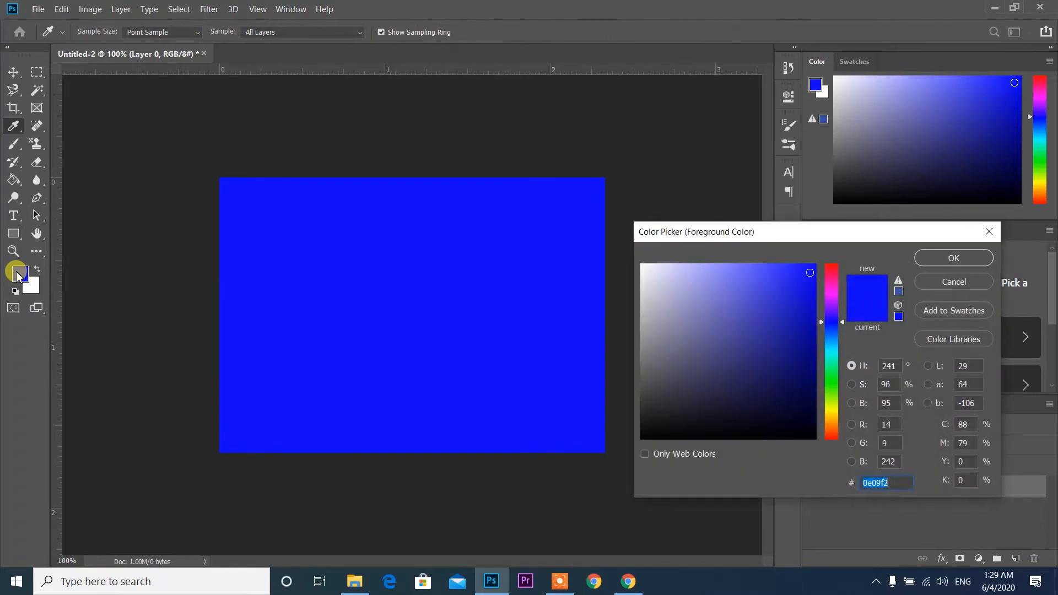
click(832, 414)
click(814, 265)
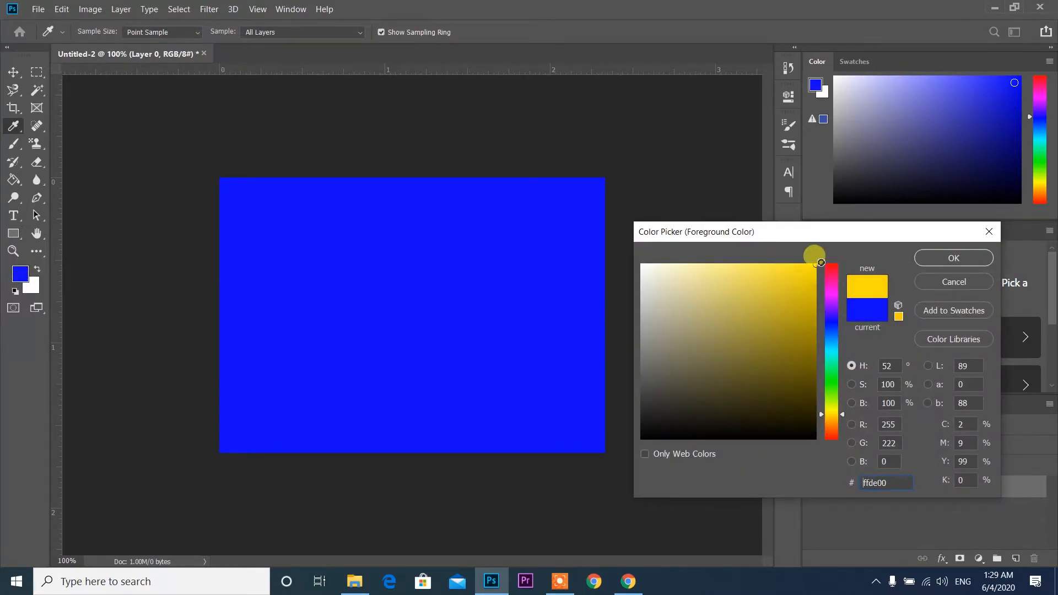
click(948, 258)
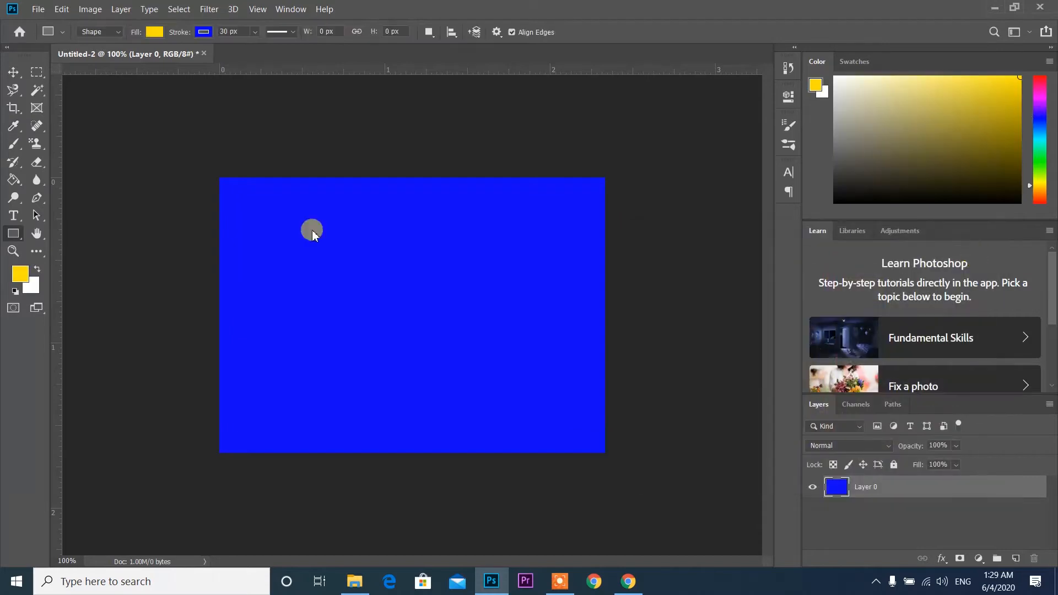
- Set the background colour to dark grey 242424
click(34, 291)
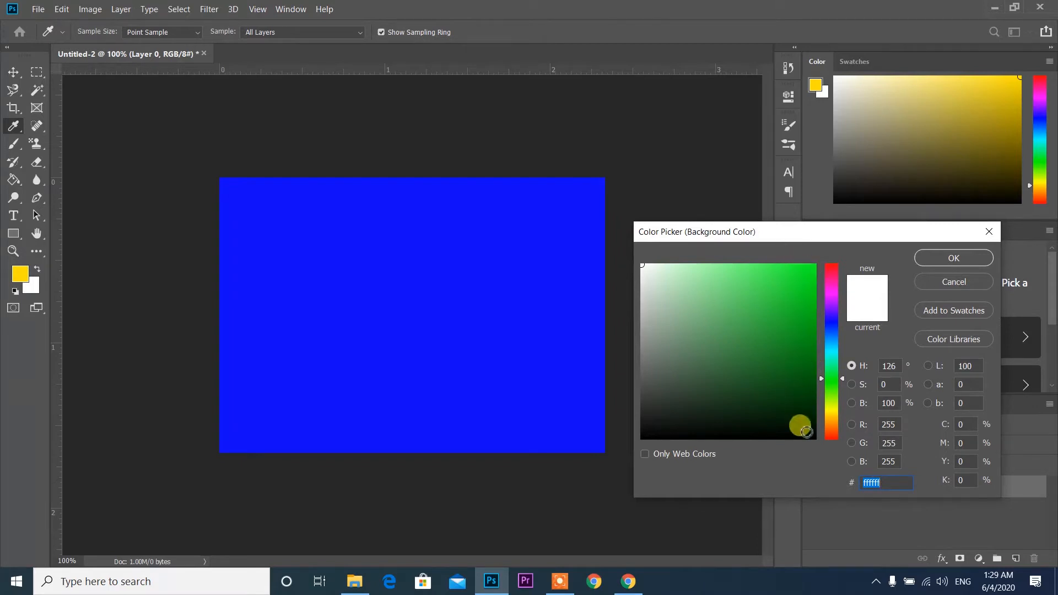
click(643, 414)
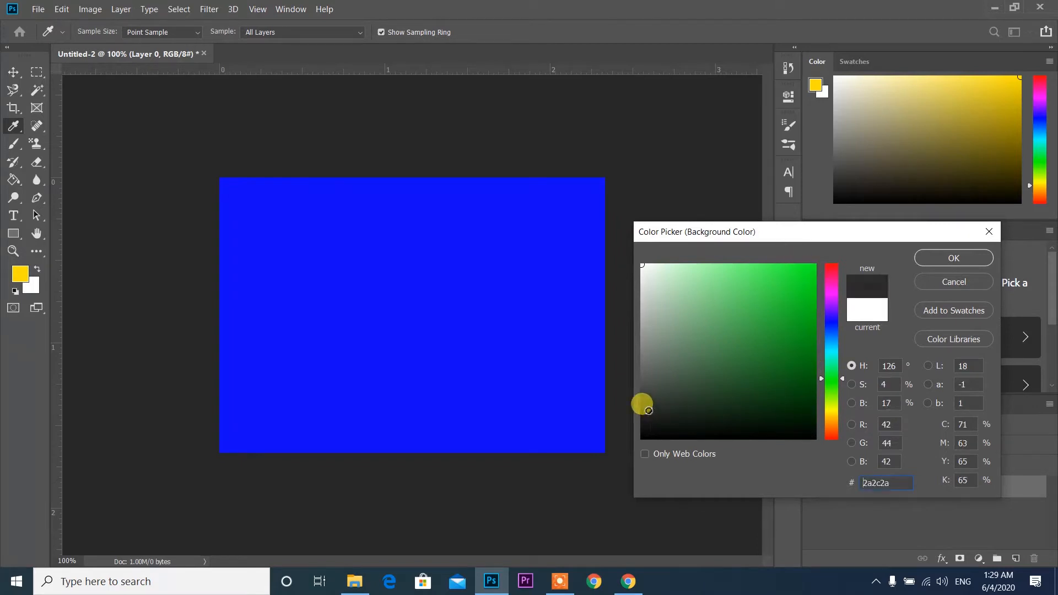
click(962, 259)
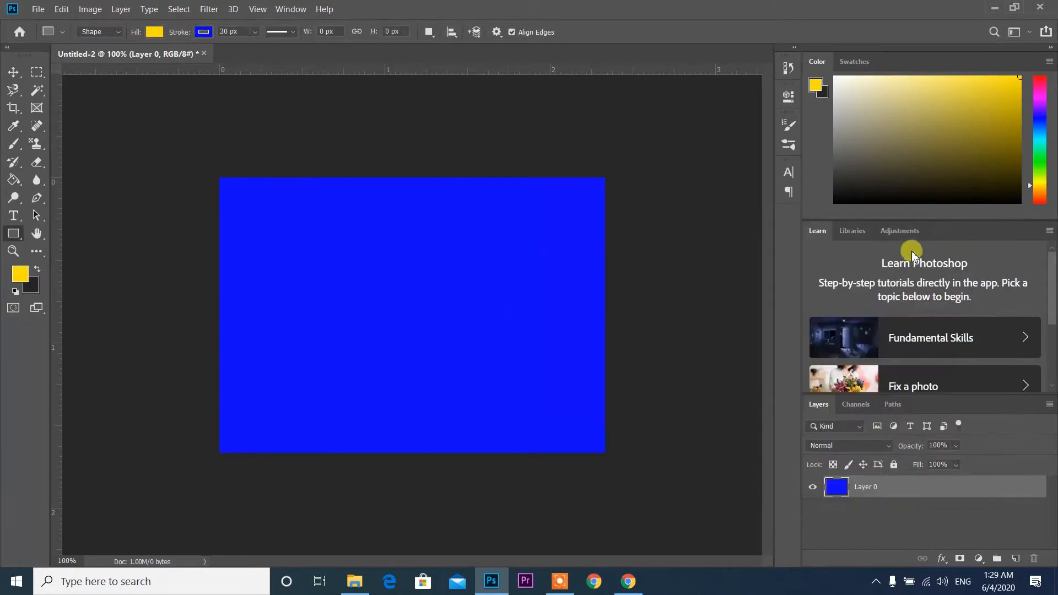
- Draw a tall yellow rectangle about 76 × 338 px near the left edge of the blue canvas
click(17, 236)
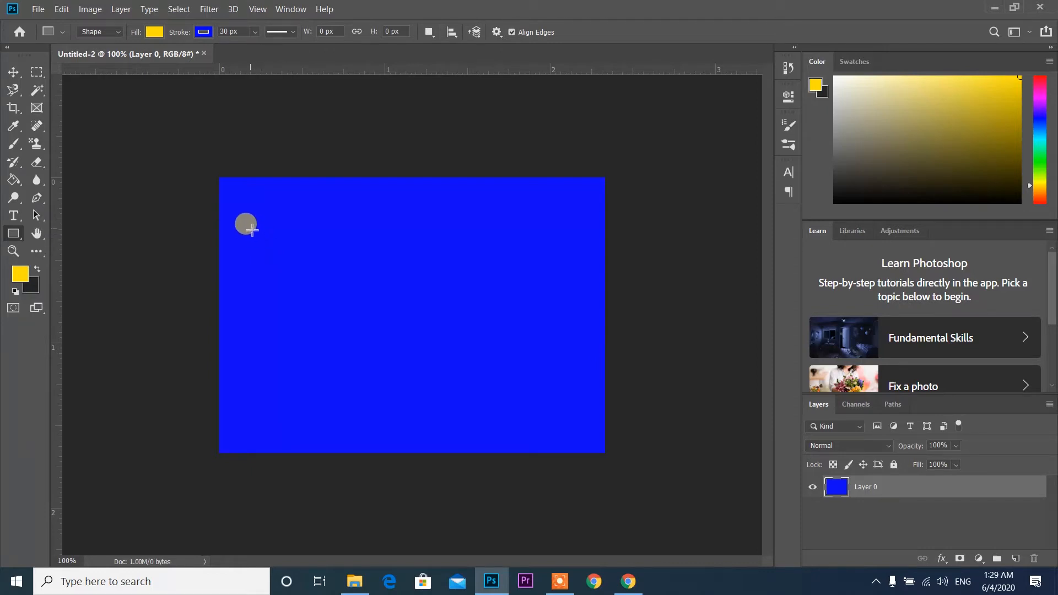
drag(256, 228, 293, 414)
click(657, 230)
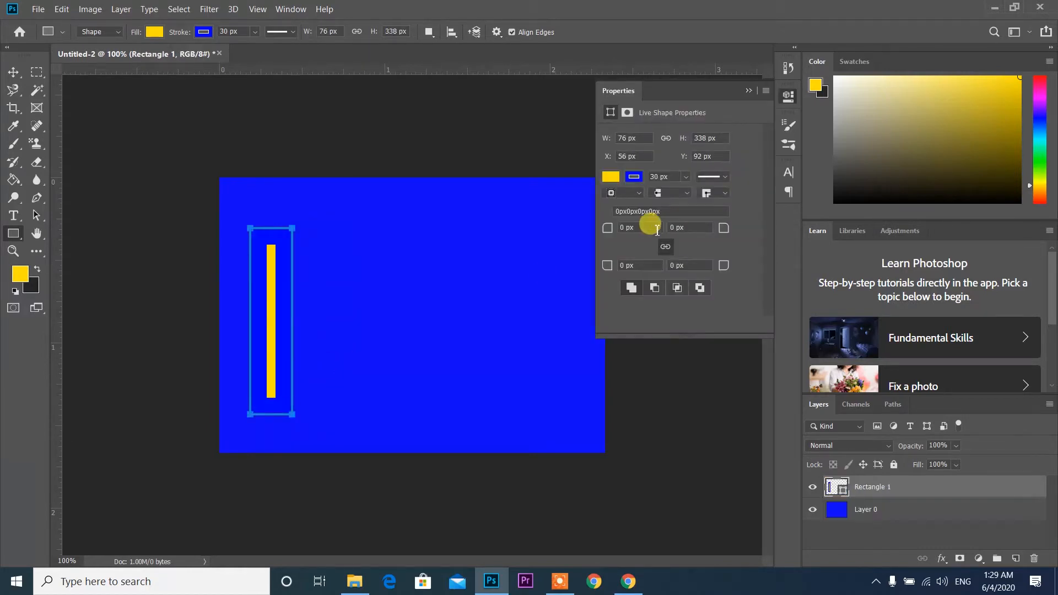
- Remove the stroke from the yellow rectangle and move the rectangle slightly straight up on the canvas
click(635, 177)
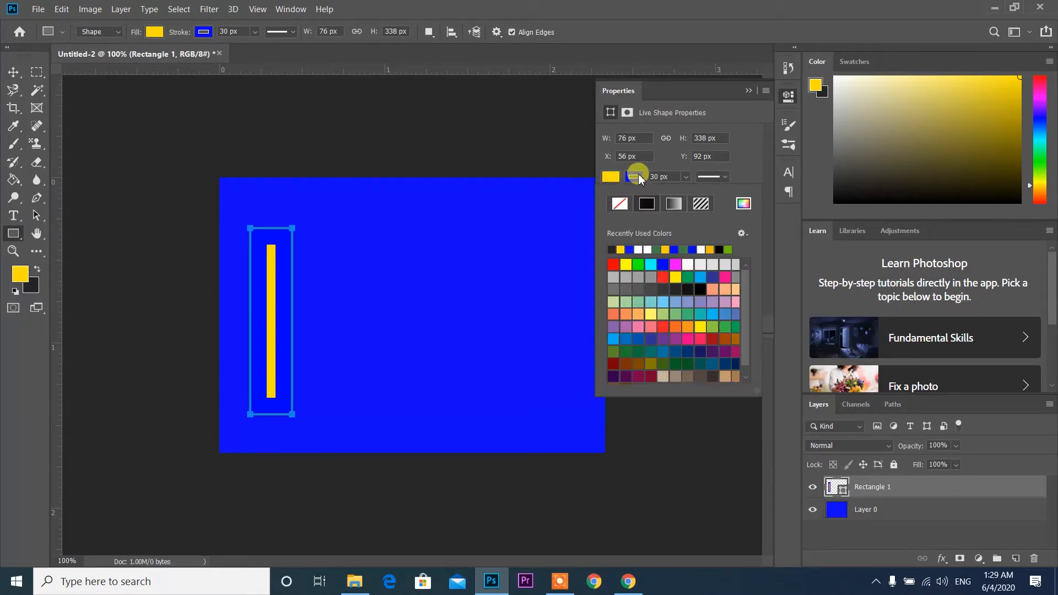
click(620, 210)
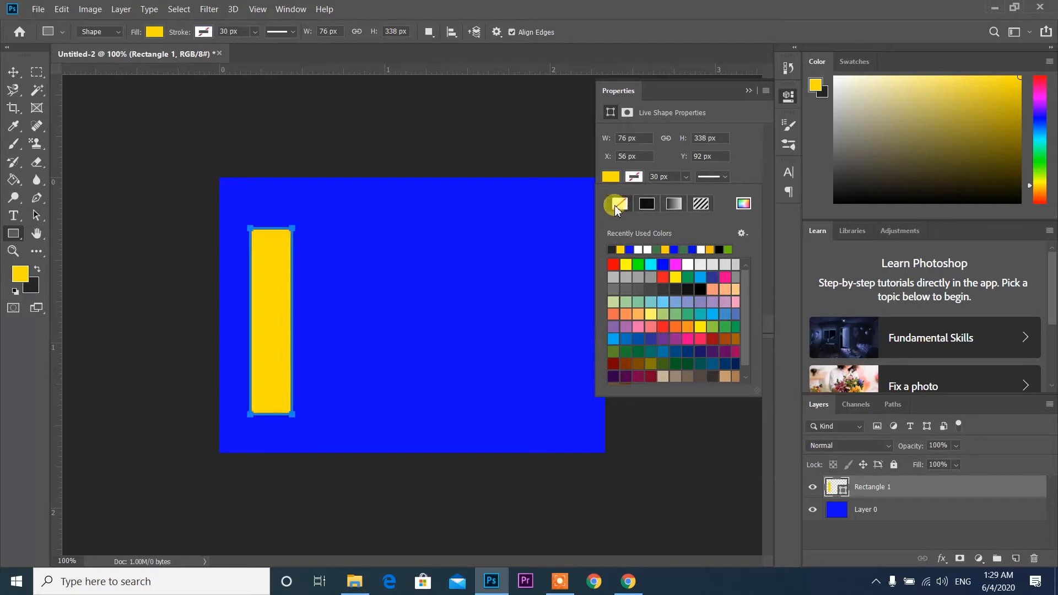
click(748, 91)
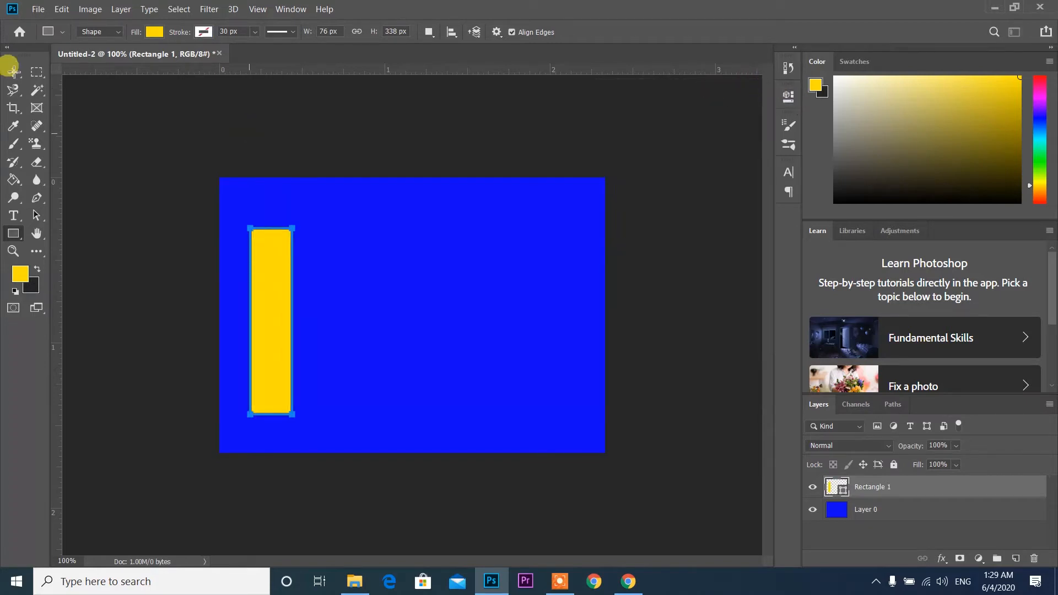
click(12, 72)
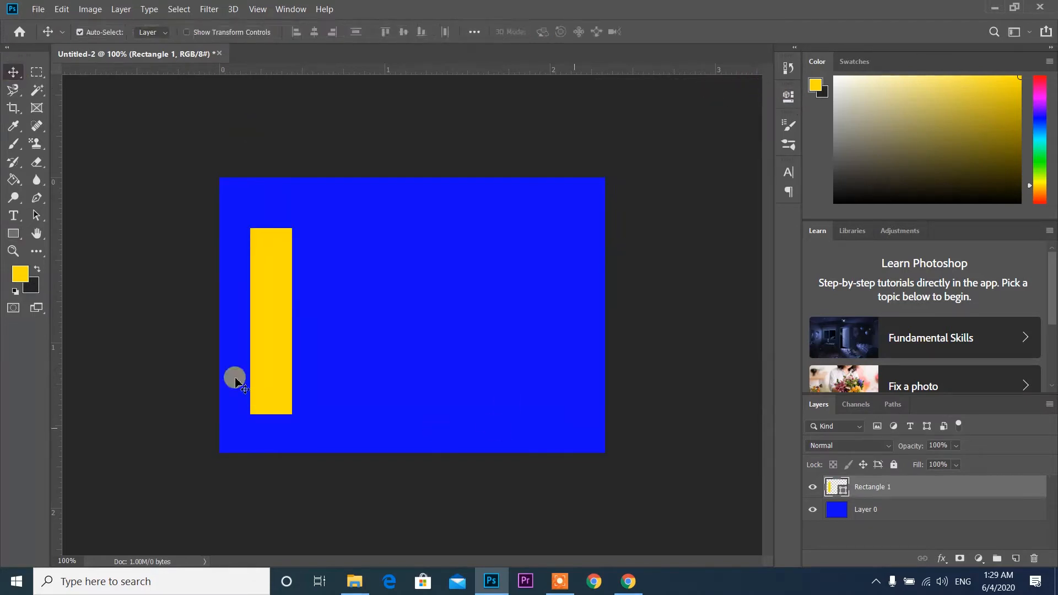
drag(277, 345, 277, 333)
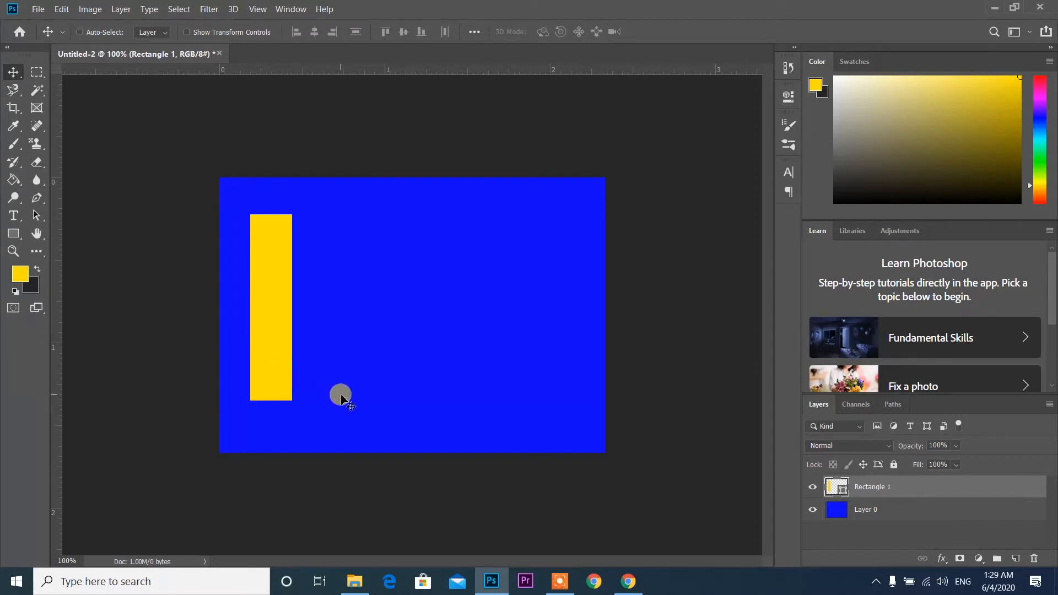
- Duplicate the yellow rectangle and shift the copy horizontally to the right, leaving a narrow blue gap between the two bars
key(ctrl)
key(ctrl+j)
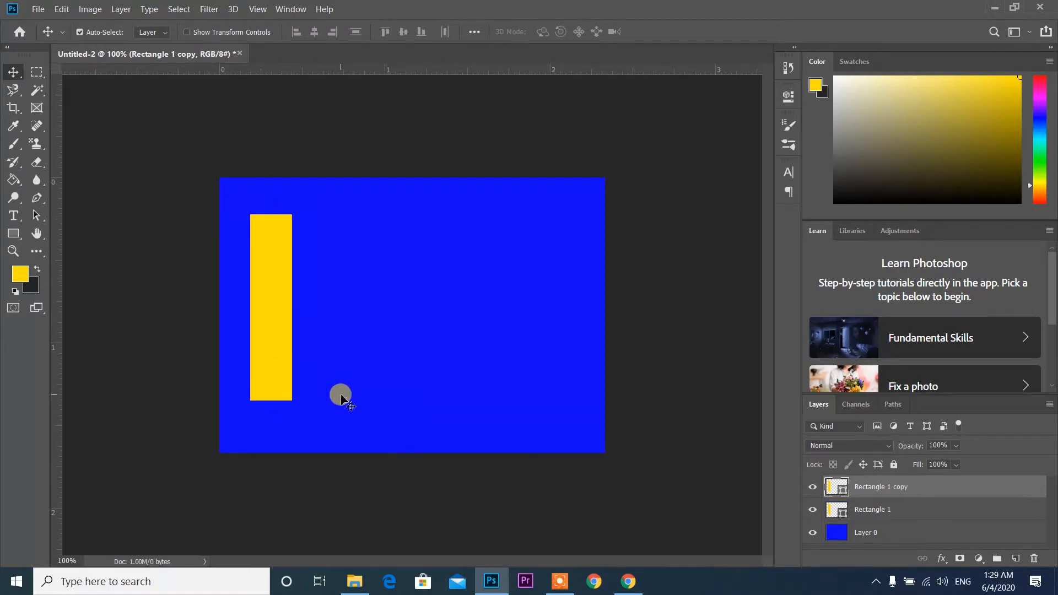
key(Right)
key(Right)
key(Right)
key(Right)
key(Right)
key(Right)
key(Right)
key(Right)
key(Right)
key(Right)
key(Right)
key(Right)
key(Right)
key(Right)
key(Right)
key(Right)
key(Right)
key(Right)
key(Right)
key(Right)
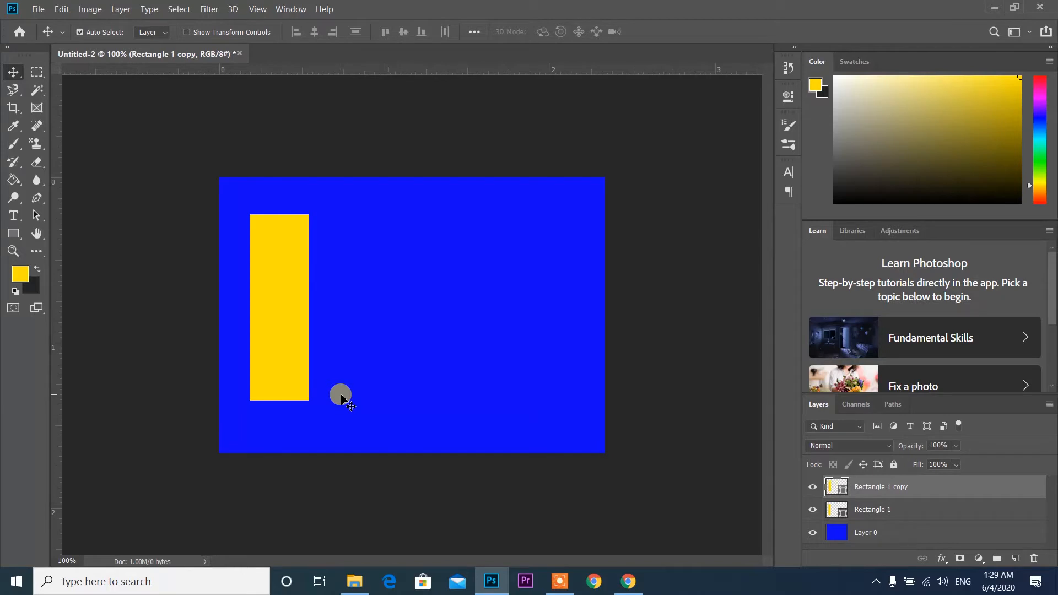
key(Right)
key(Right)
key(Right)
key(Right)
key(Right)
key(Right)
key(Right)
key(Right)
key(Right)
key(Right)
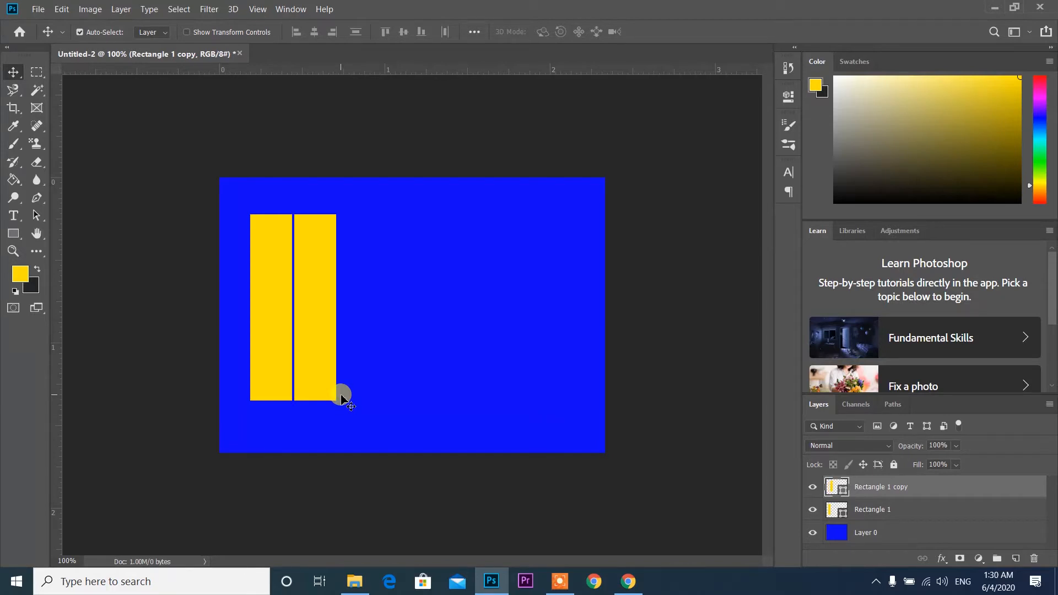
key(Right)
key(Right)
key(Right)
key(Right)
key(Right)
key(Right)
key(Right)
key(Right)
key(Right)
key(Right)
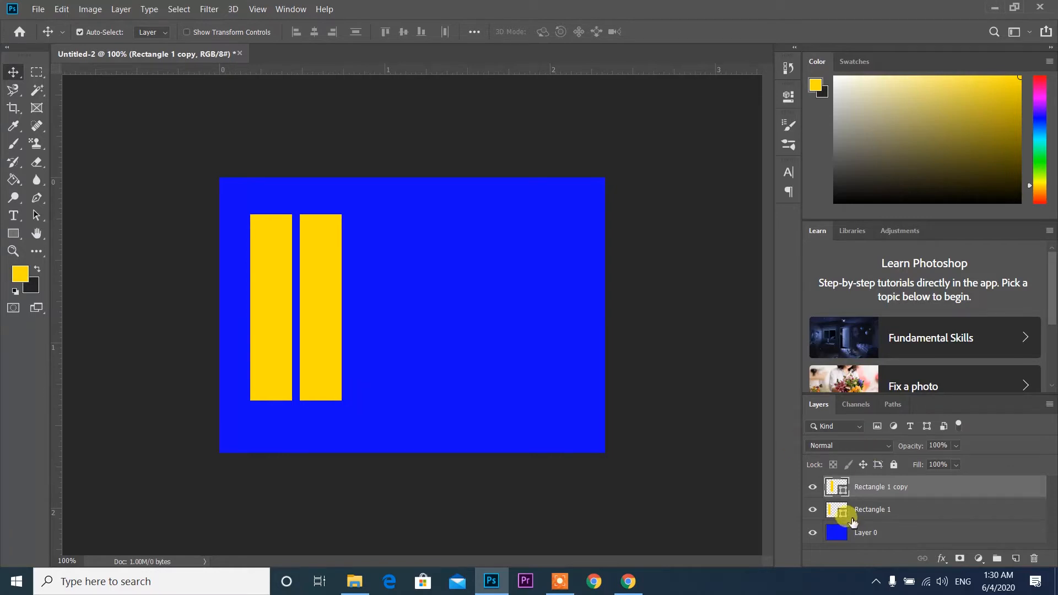
- Duplicate both yellow bars together and shift the copied pair right, forming four vertical bars with a slightly wider gap in the middle
shift+click(854, 513)
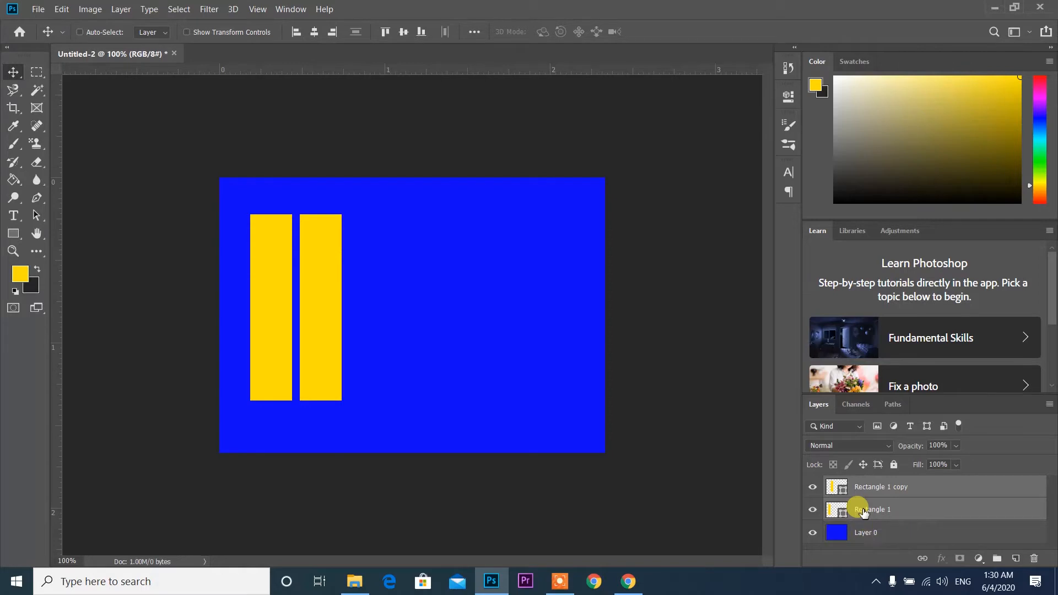
key(ctrl+j)
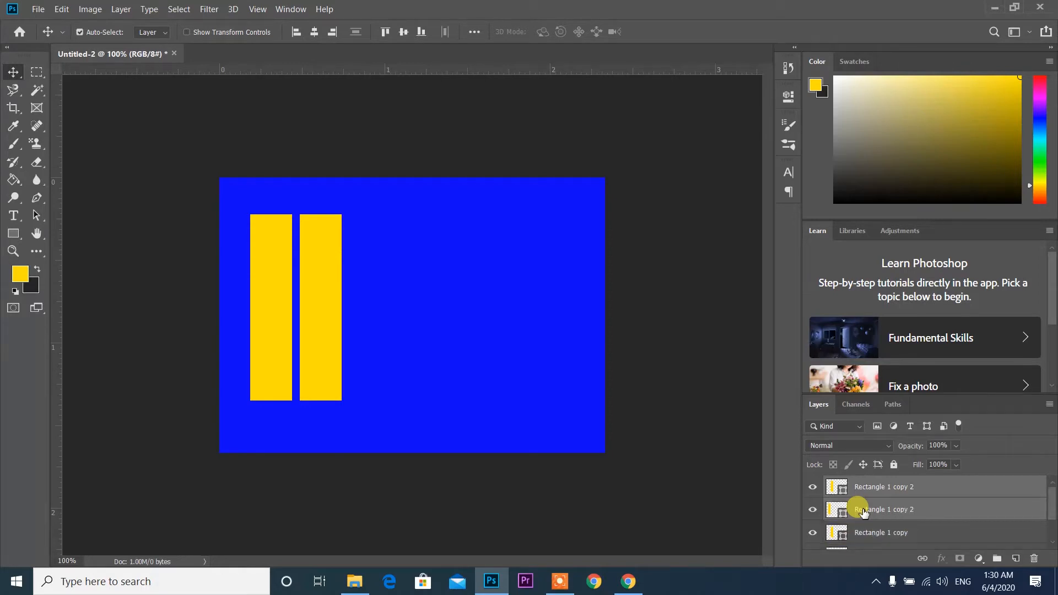
key(shift+Right)
key(shift+Right)
key(shift+Right)
key(shift+Right)
key(shift+Right)
key(shift+Right)
key(shift+Right)
key(shift+Right)
key(shift+Right)
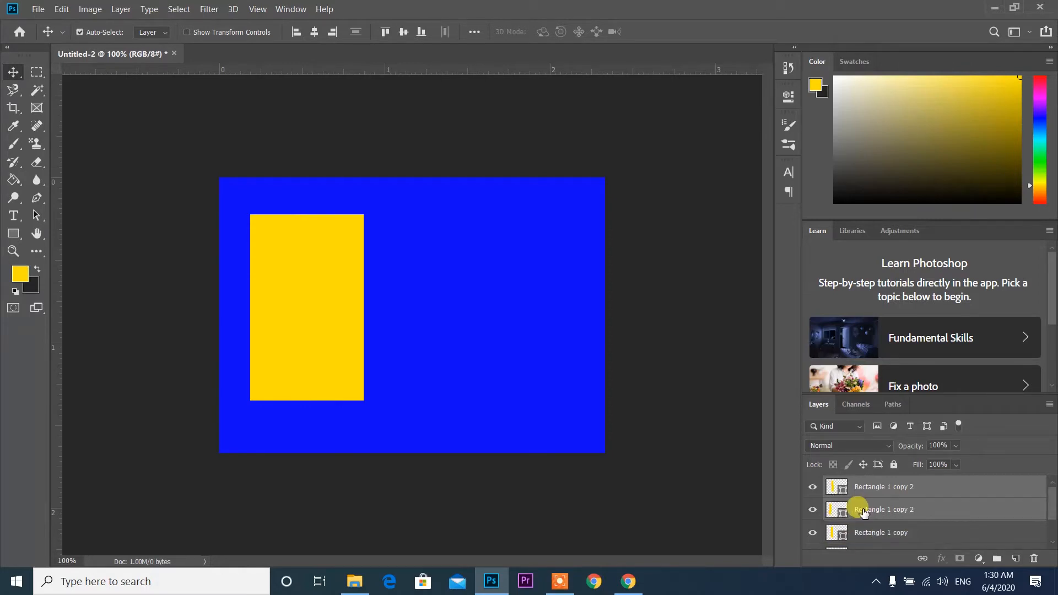
key(shift+Right)
key(shift+Right)
key(shift+Right)
key(shift+Right)
key(shift+Right)
key(shift+Right)
key(shift+Right)
key(shift+Right)
key(shift+Right)
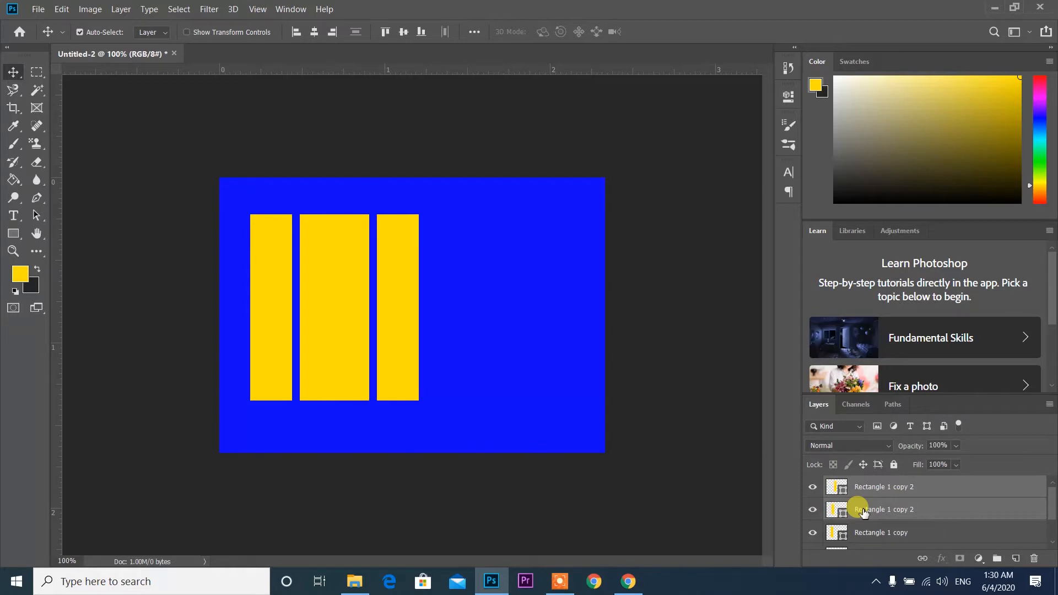
key(shift+Right)
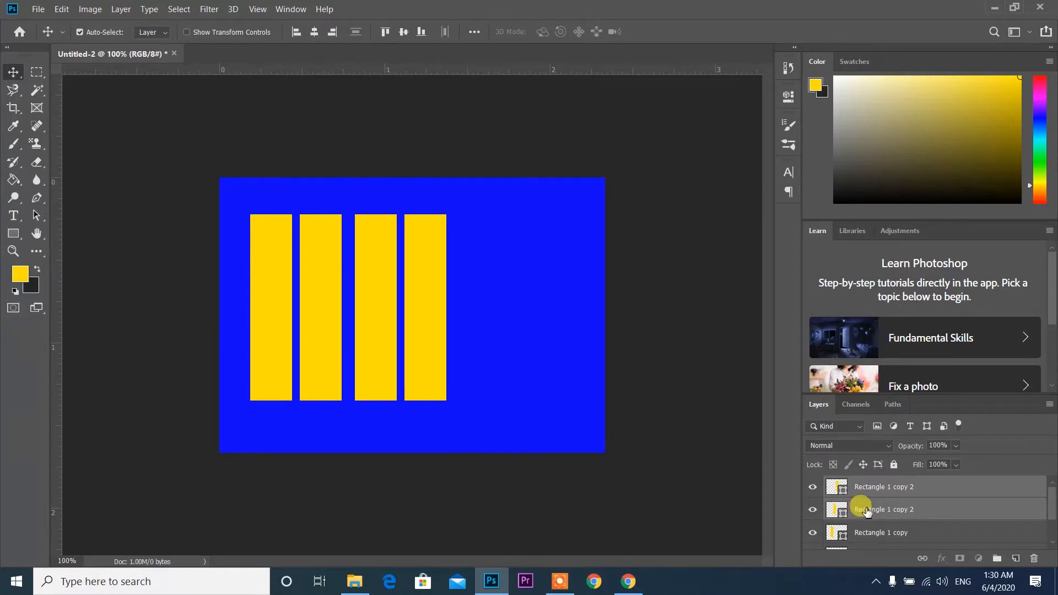
- Hide and show the two Rectangle 1 copy 2 layers to check which bars they hold, ending with the top one selected
click(865, 486)
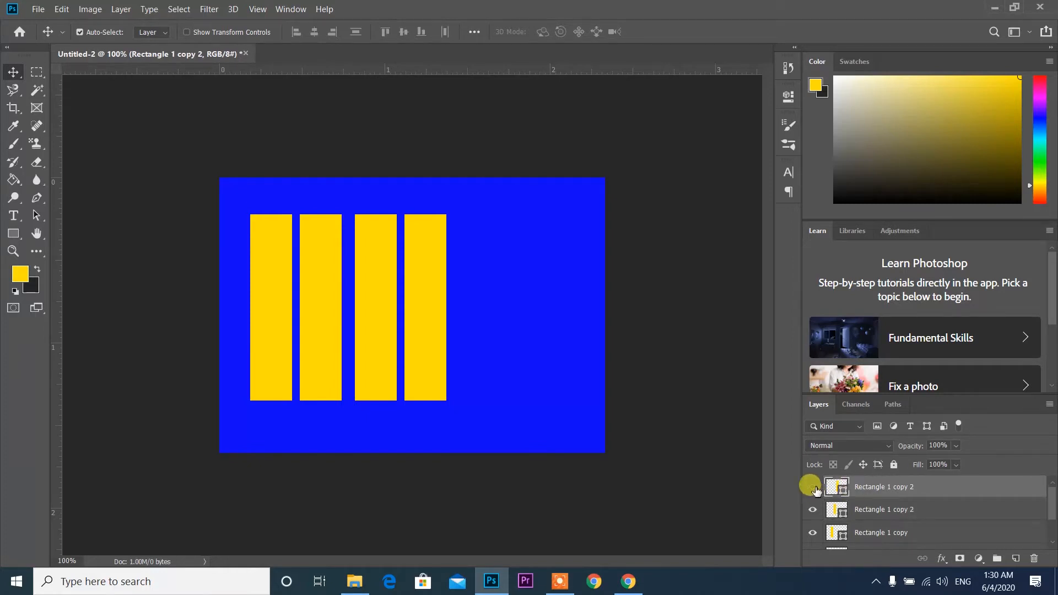
click(813, 486)
click(812, 509)
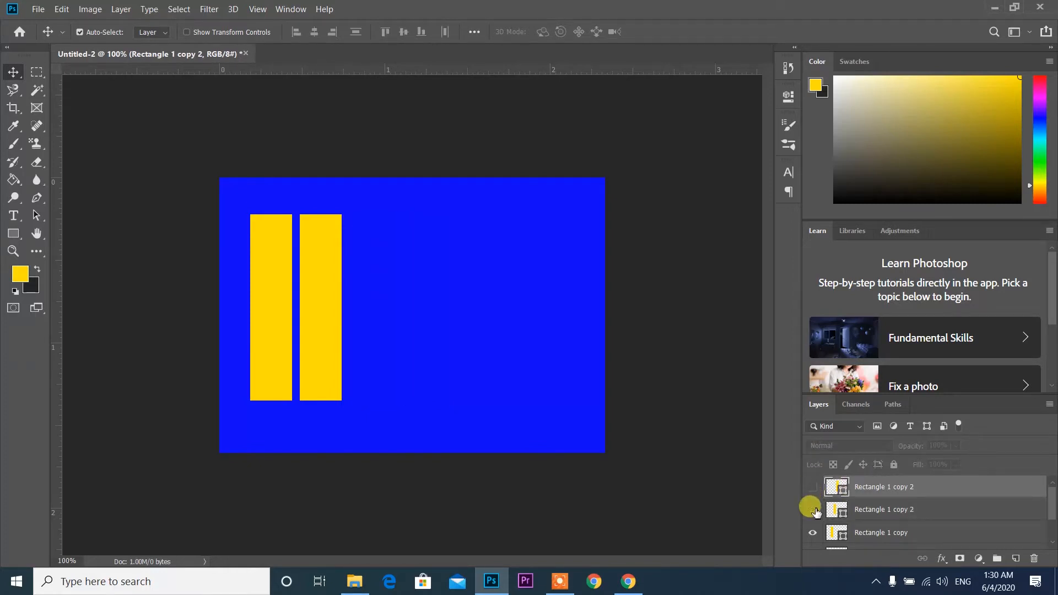
scroll(860, 515, down, 1)
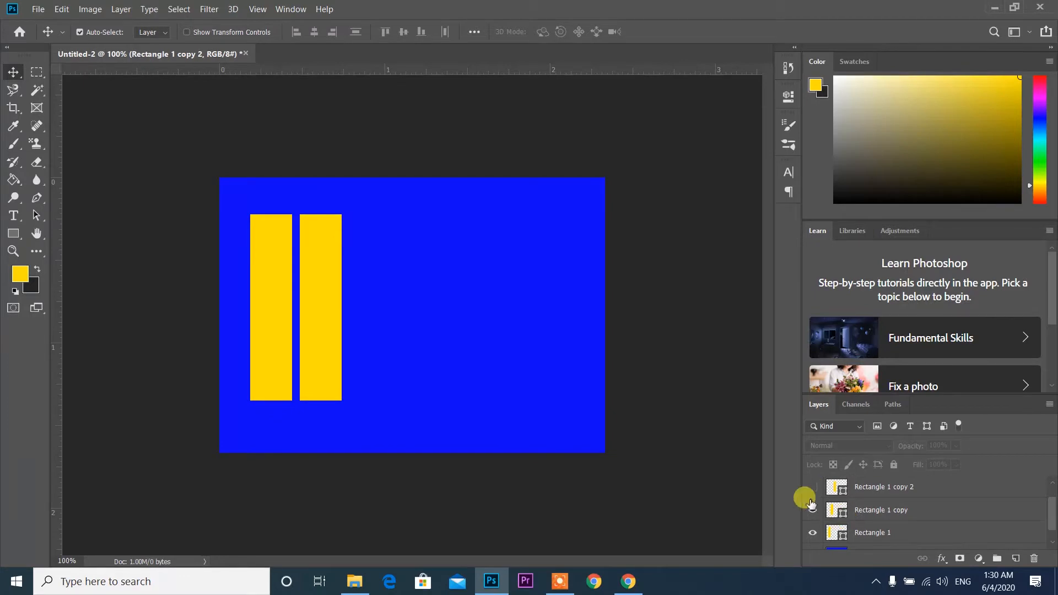
click(812, 487)
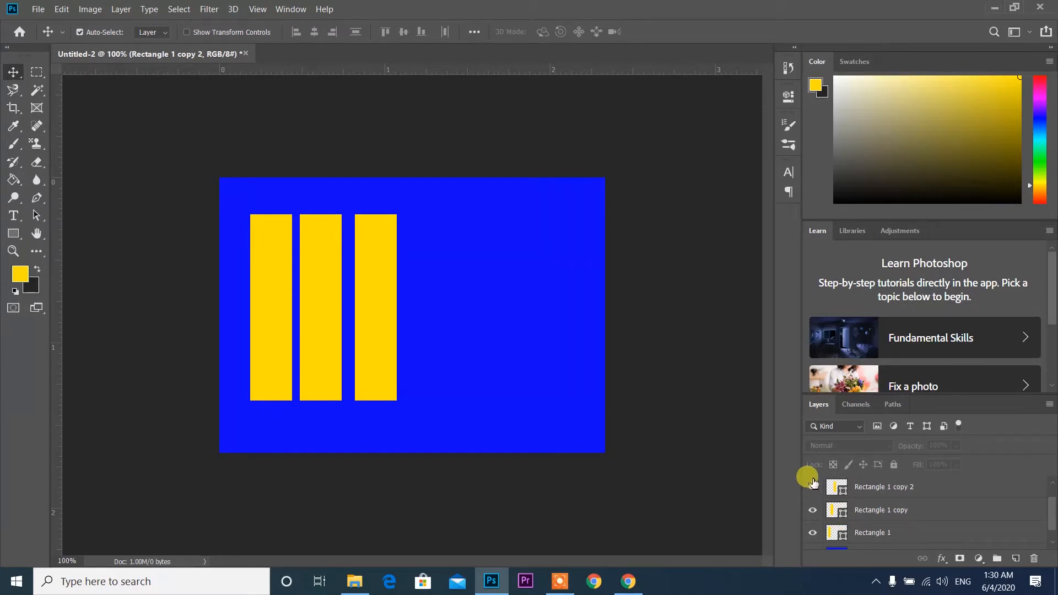
scroll(814, 490, up, 1)
click(812, 487)
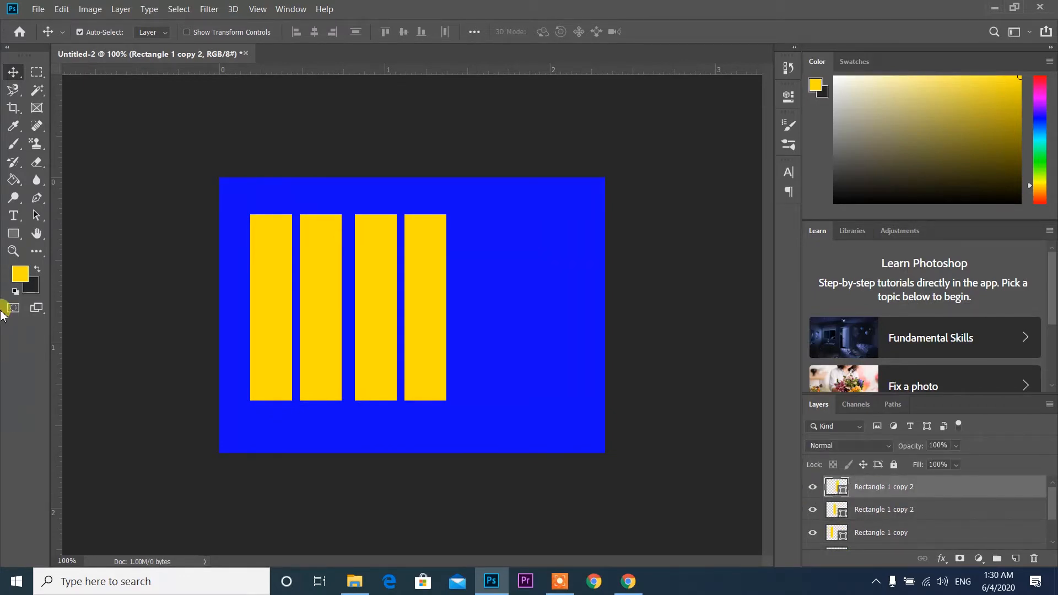
click(34, 285)
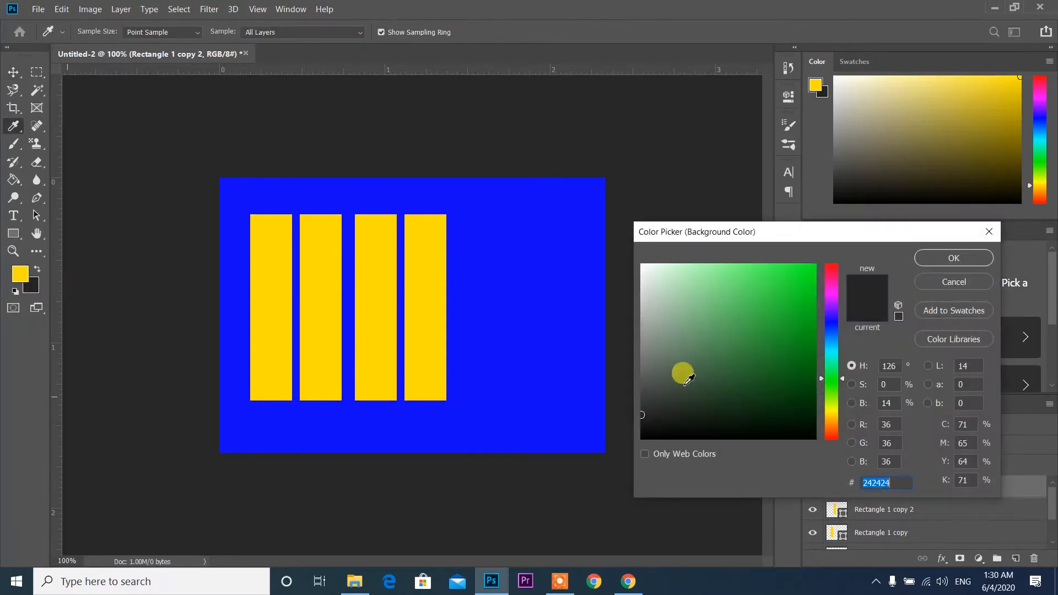
click(957, 259)
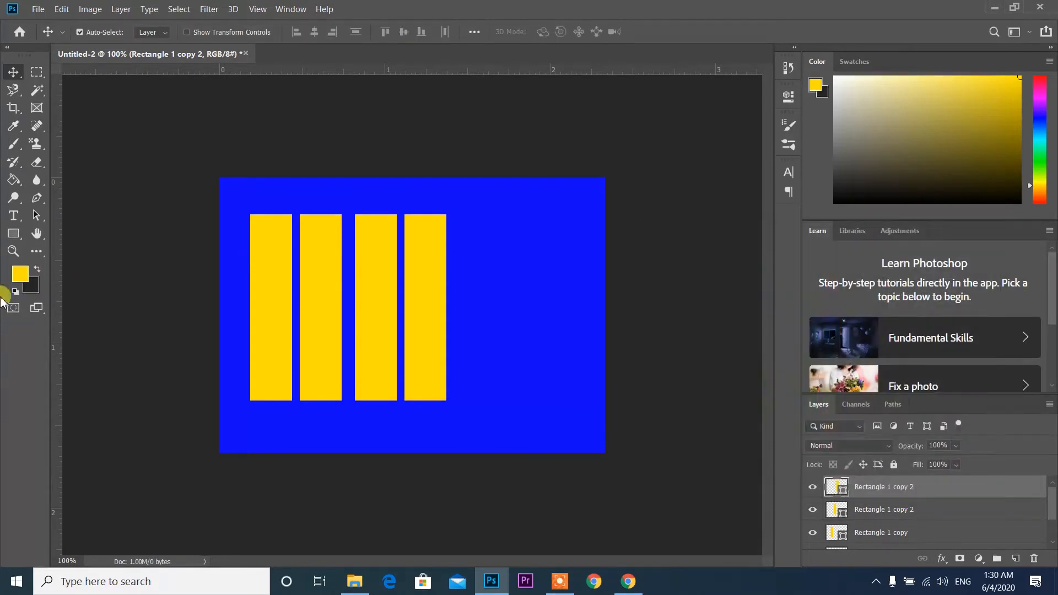
- Make dark grey the foreground colour and fill the fourth vertical bar with it using the Paint Bucket
click(37, 269)
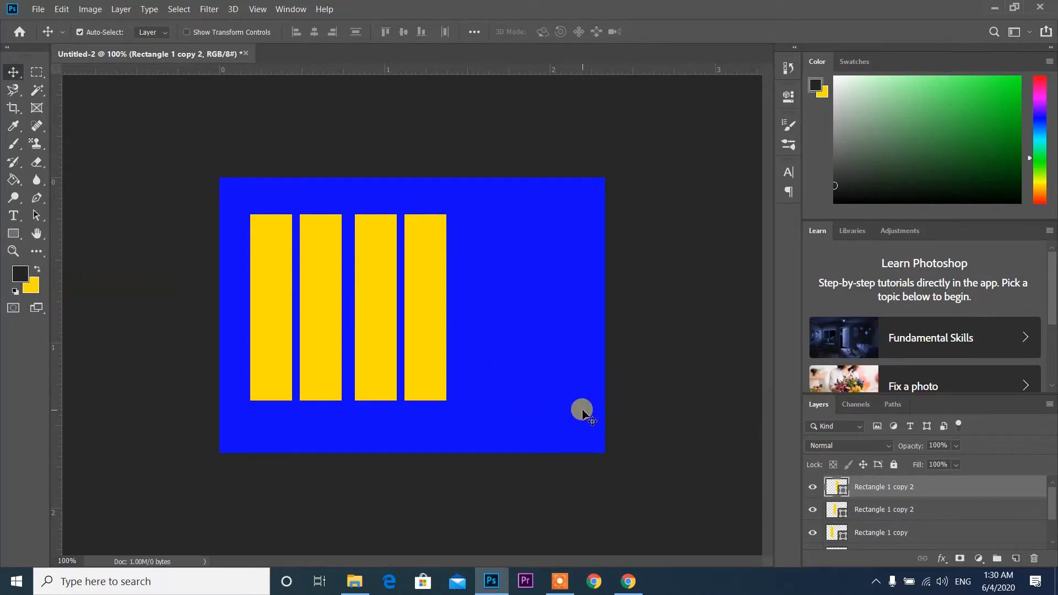
click(13, 180)
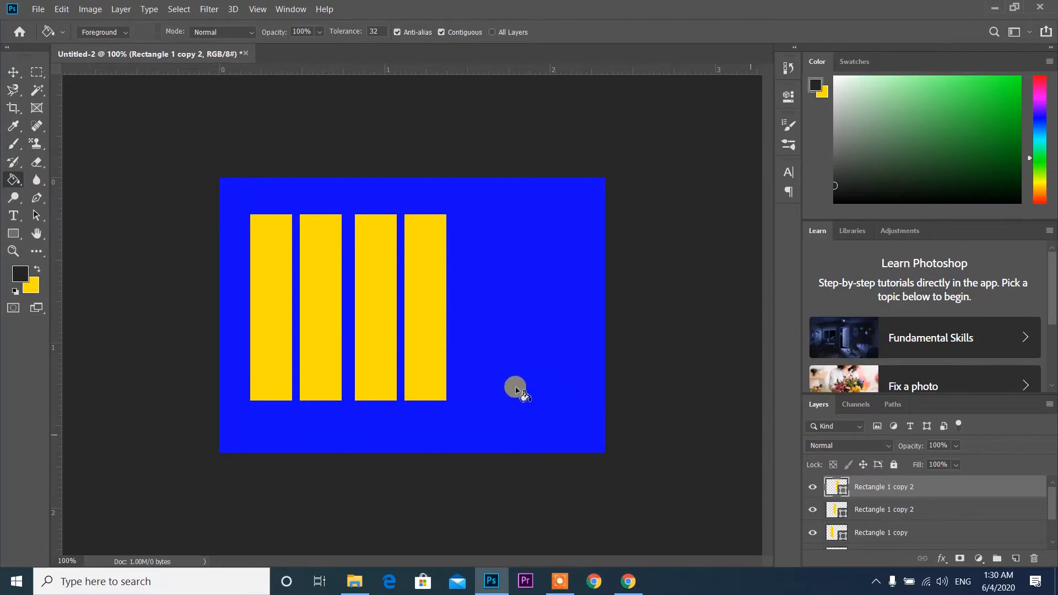
click(437, 365)
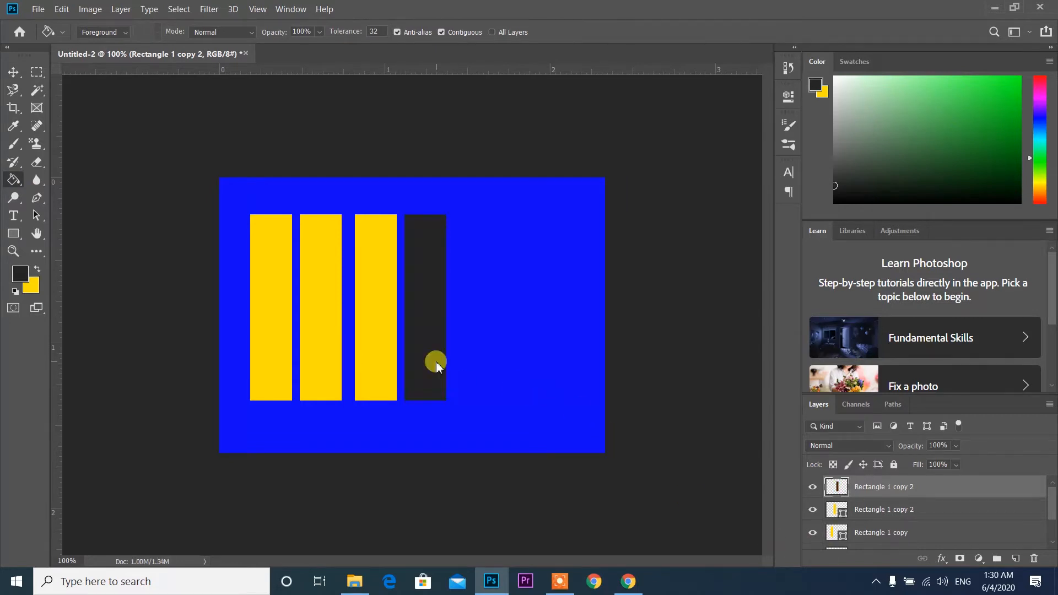
- Rasterize the third bar's shape layer and fill that bar with the dark grey foreground colour
click(876, 511)
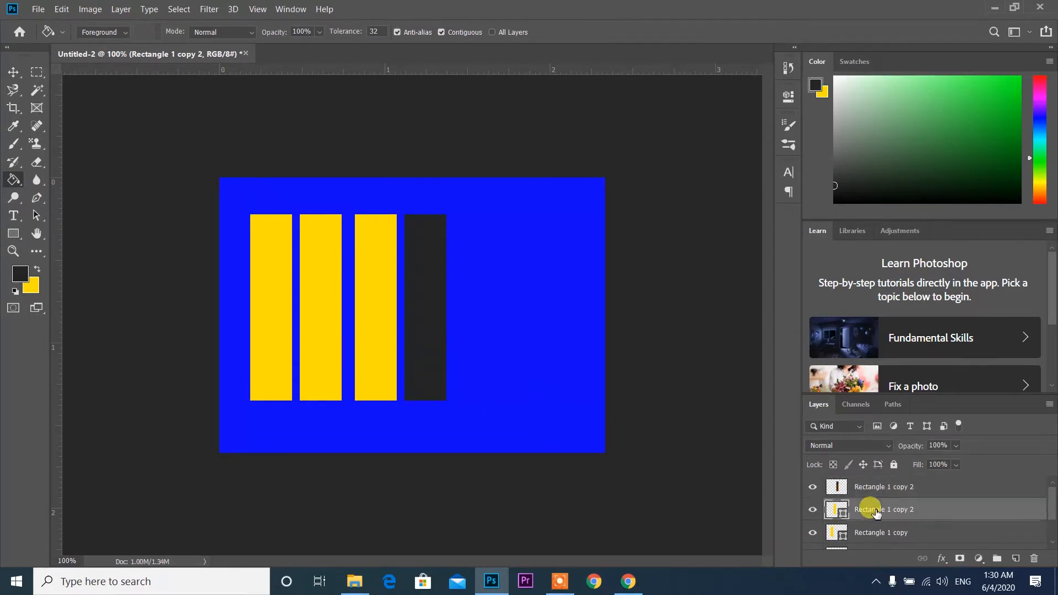
click(383, 358)
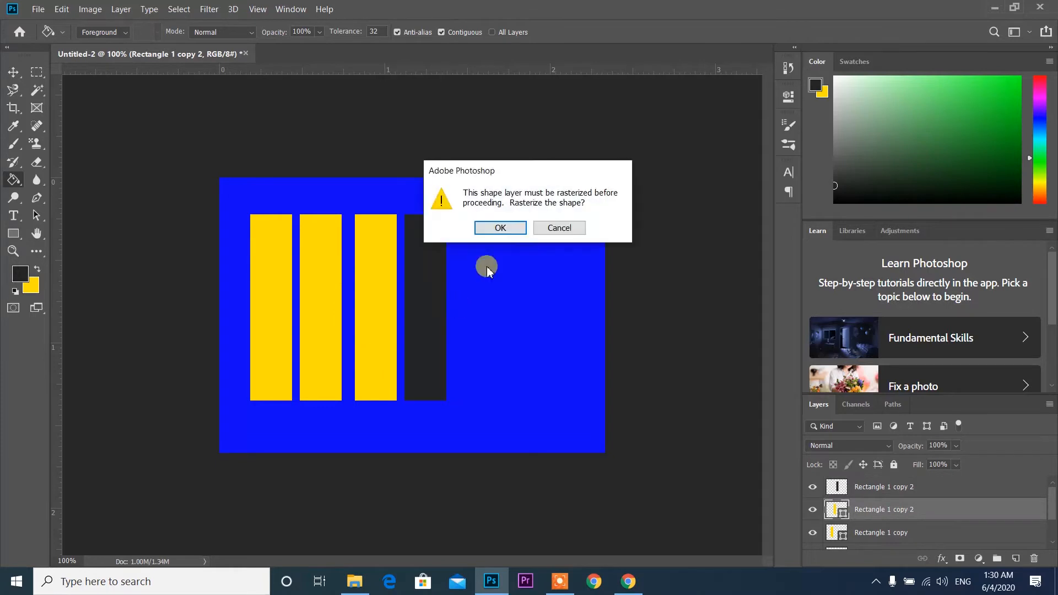
click(493, 227)
click(380, 317)
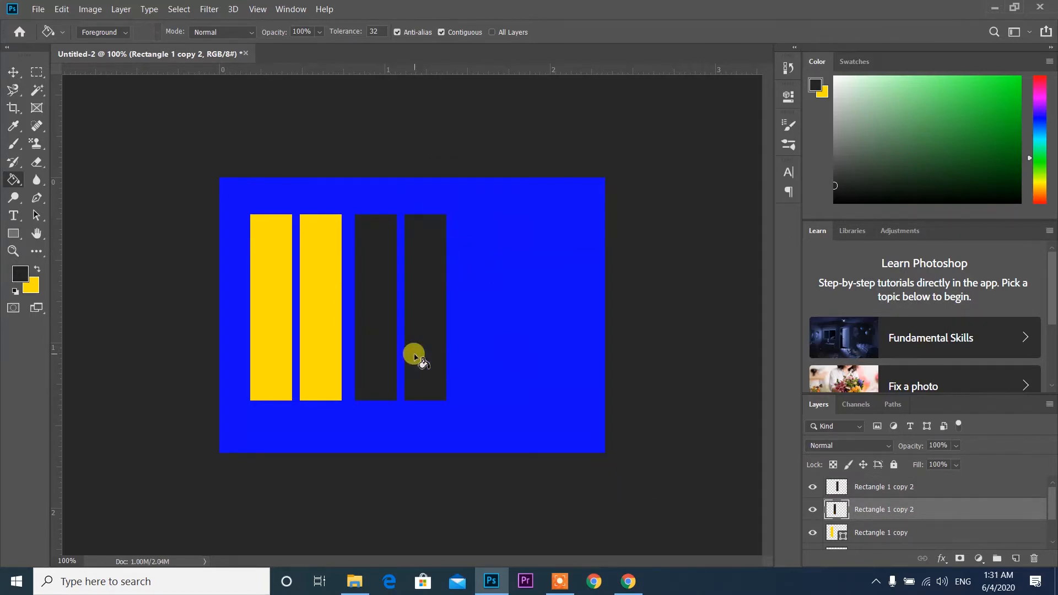
- Identify the layer holding the third bar and skew the bar's bottom edge right by about 9°, onto the fourth bar
click(13, 72)
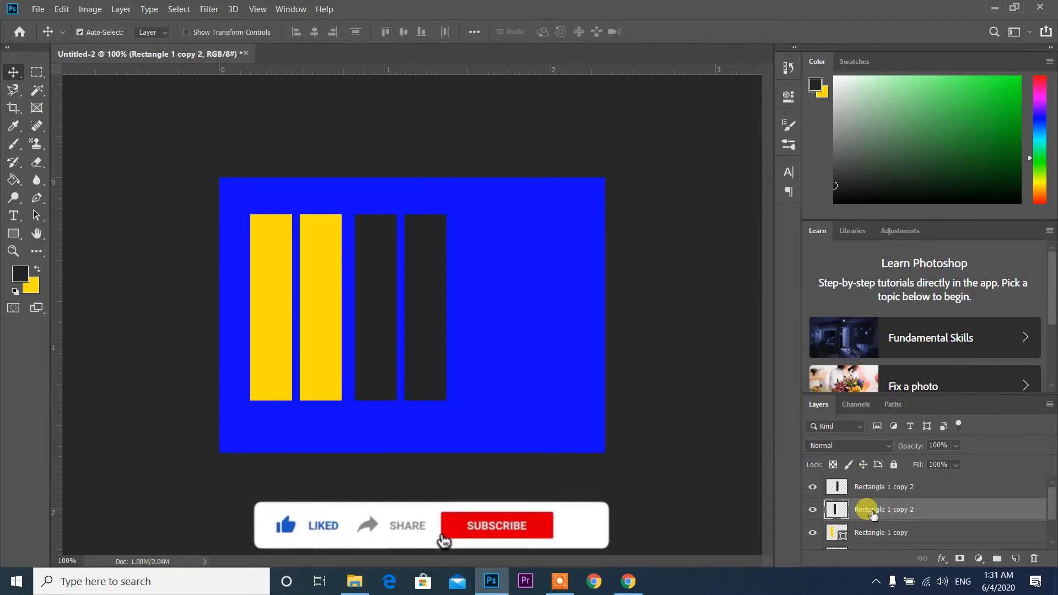
click(862, 490)
click(812, 486)
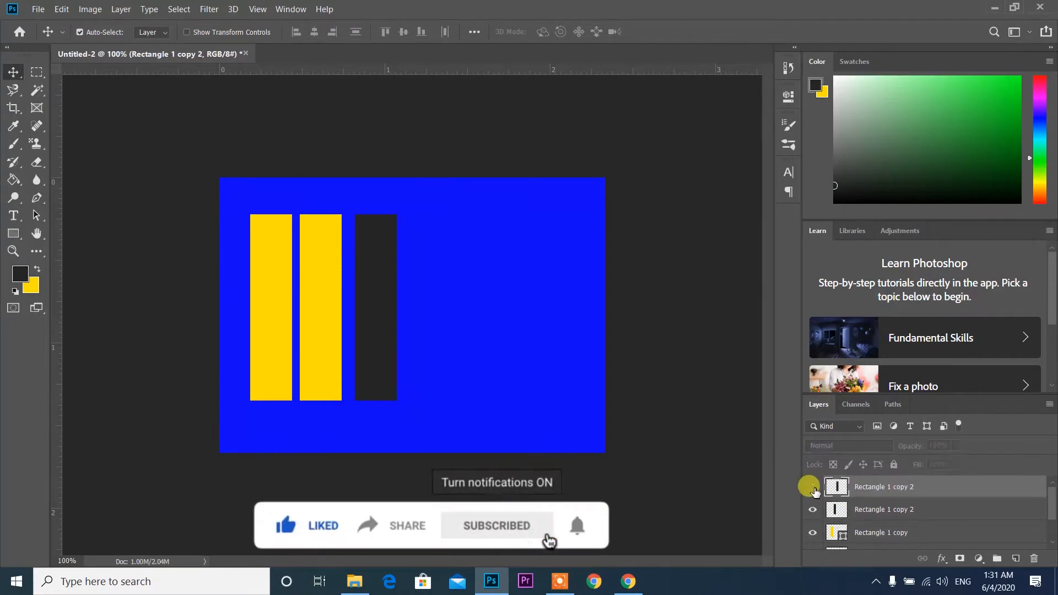
click(811, 487)
click(873, 507)
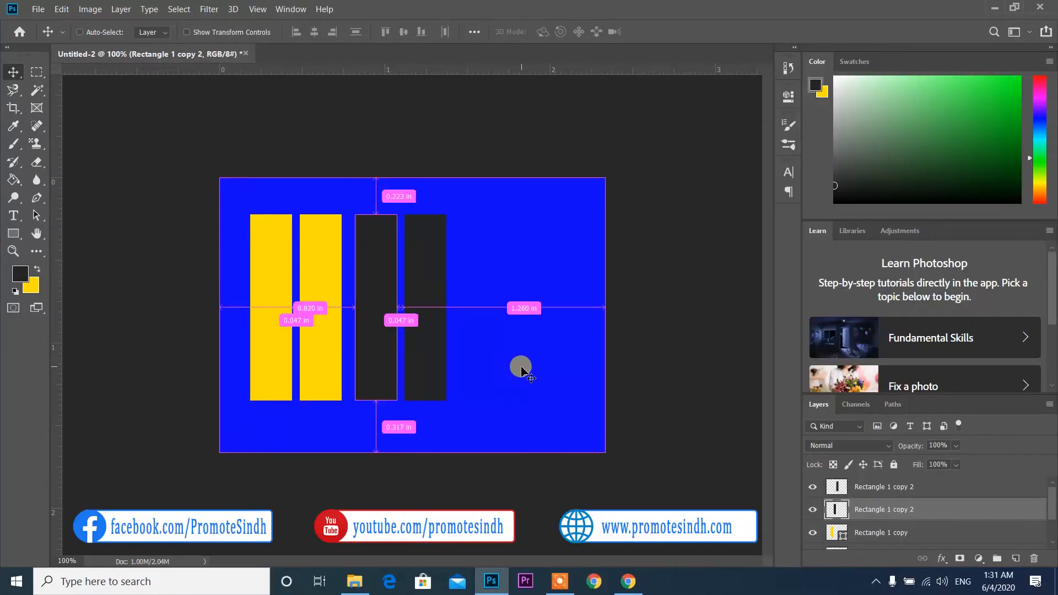
key(ctrl+t)
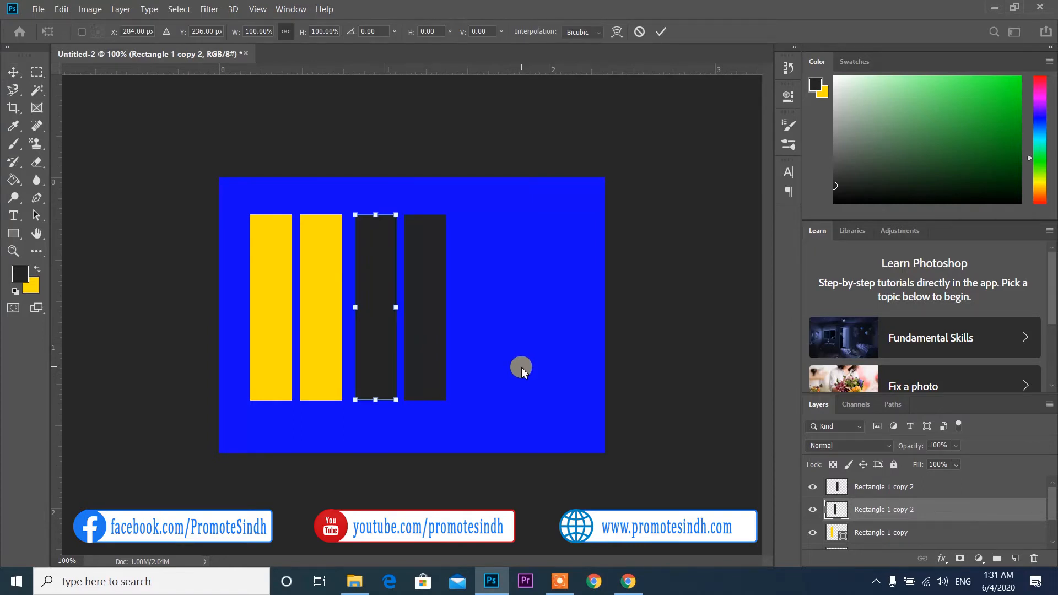
right_click(374, 358)
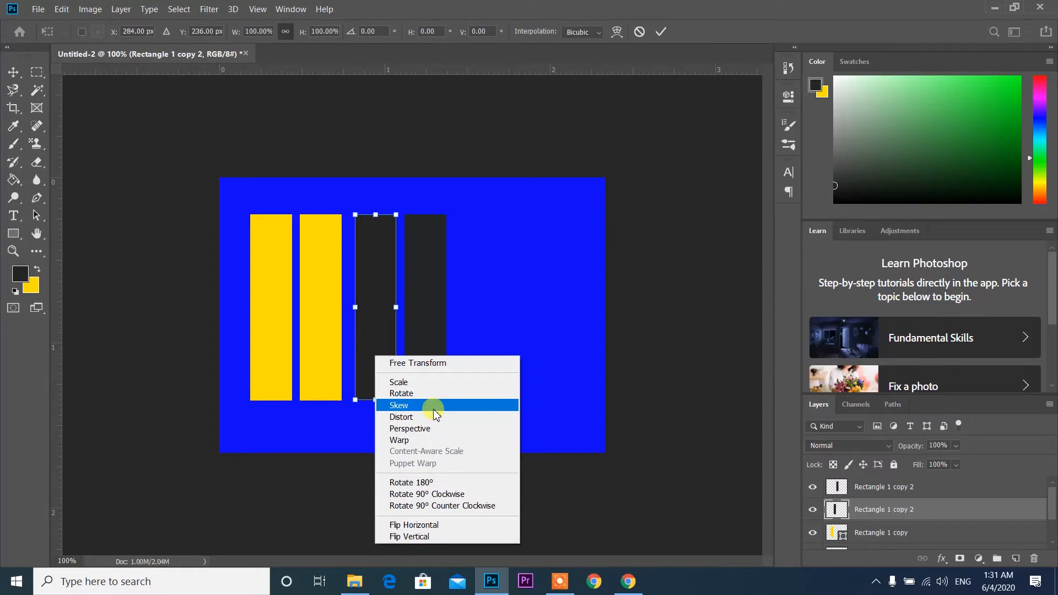
click(433, 407)
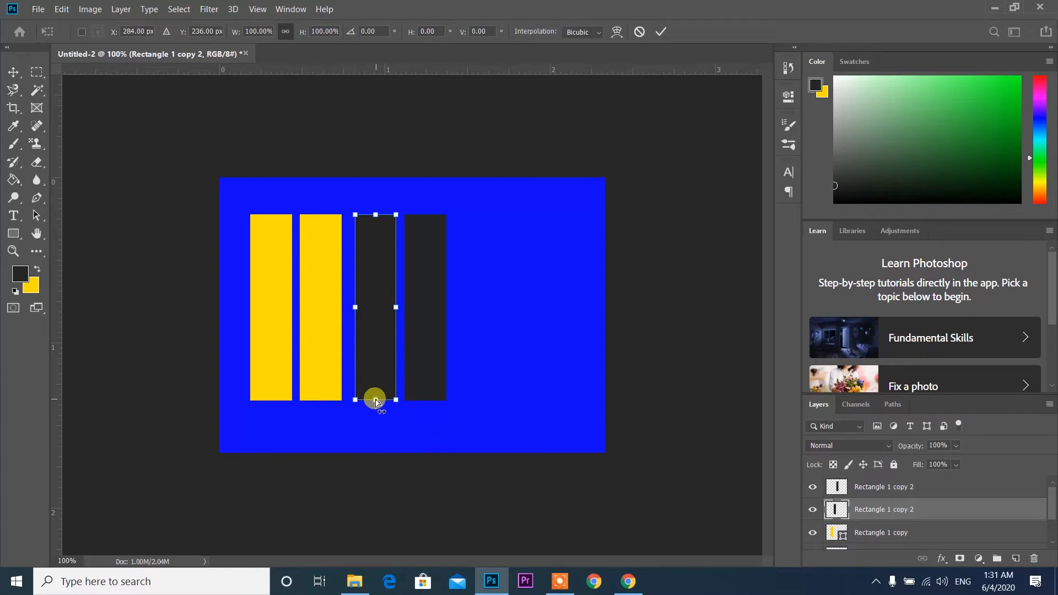
drag(376, 401, 403, 404)
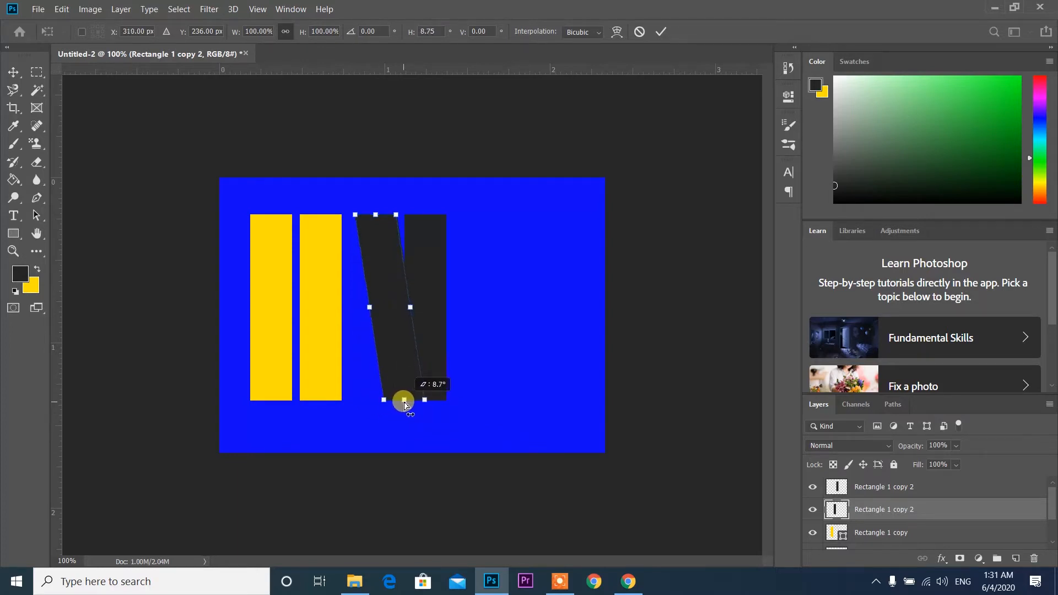
drag(405, 405, 405, 405)
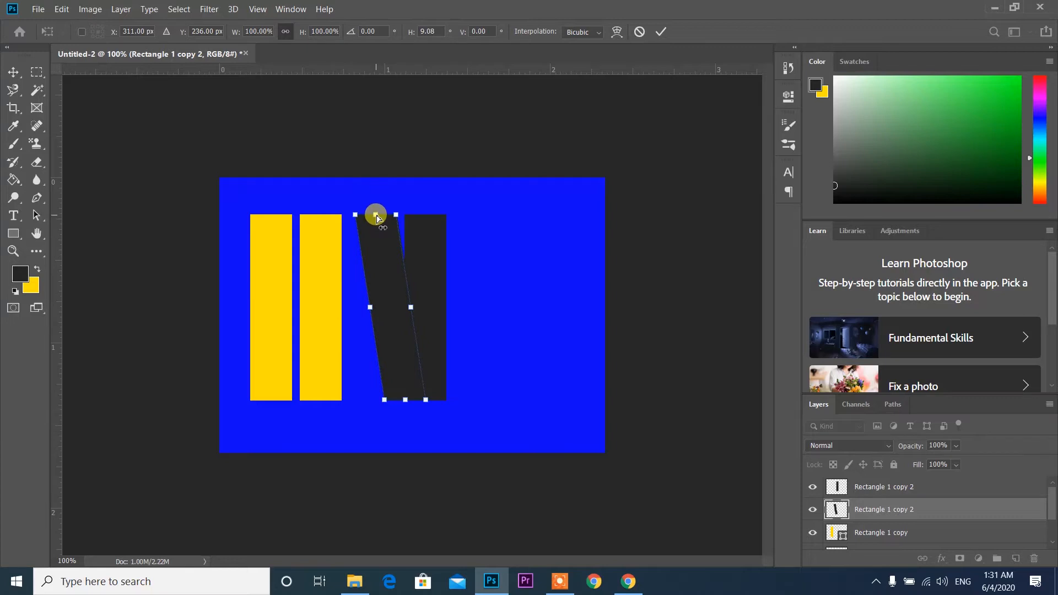
- Skew the dark bar's top edge left to about 43°, bringing its upper right corner near the first yellow bar's left edge, and apply the transform
drag(376, 216, 230, 223)
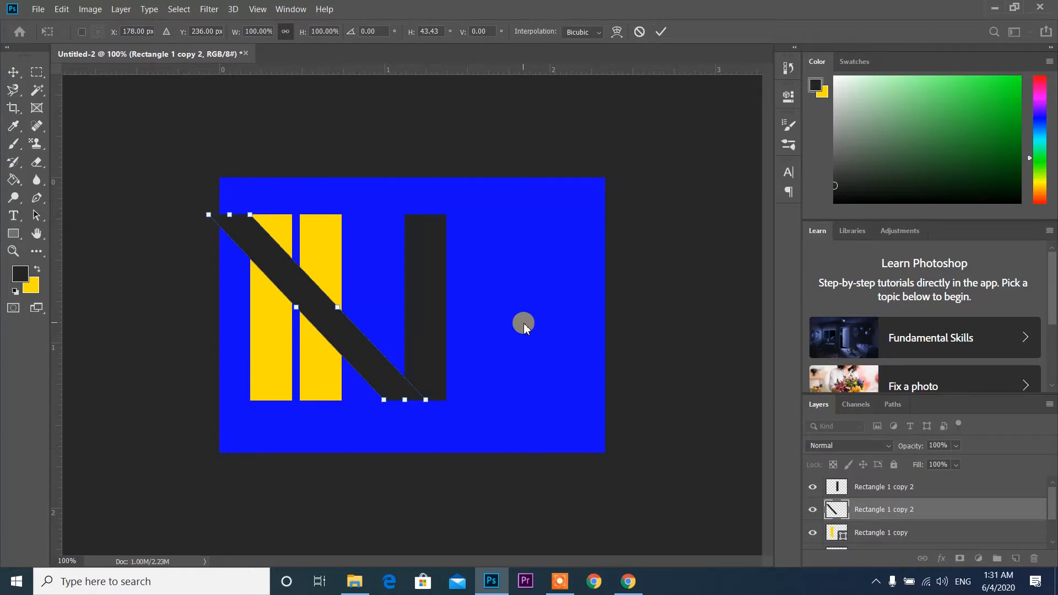
key(ctrl+plus)
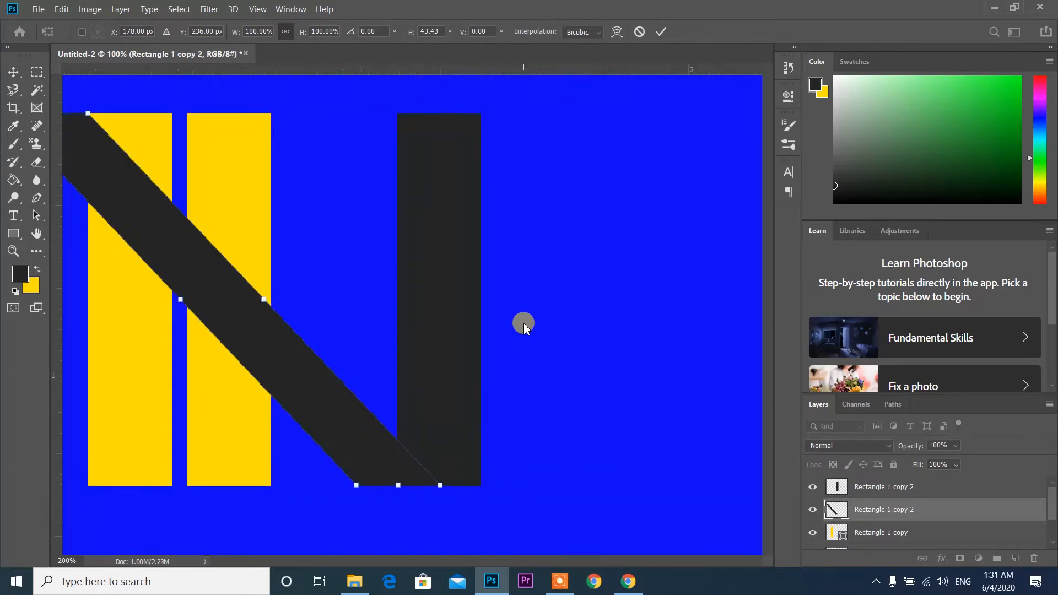
drag(462, 564, 378, 563)
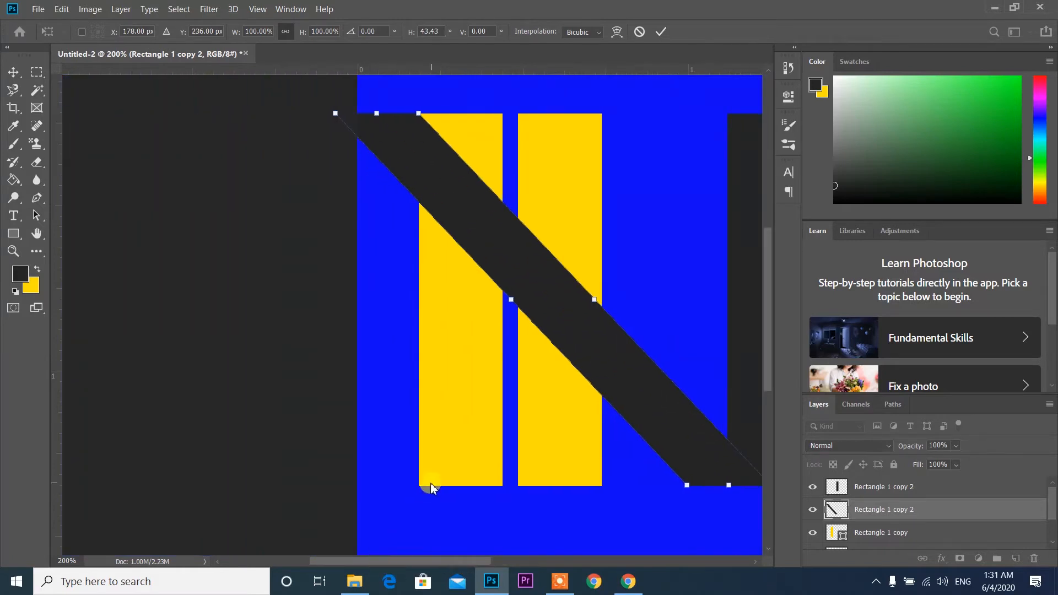
scroll(431, 483, up, 5)
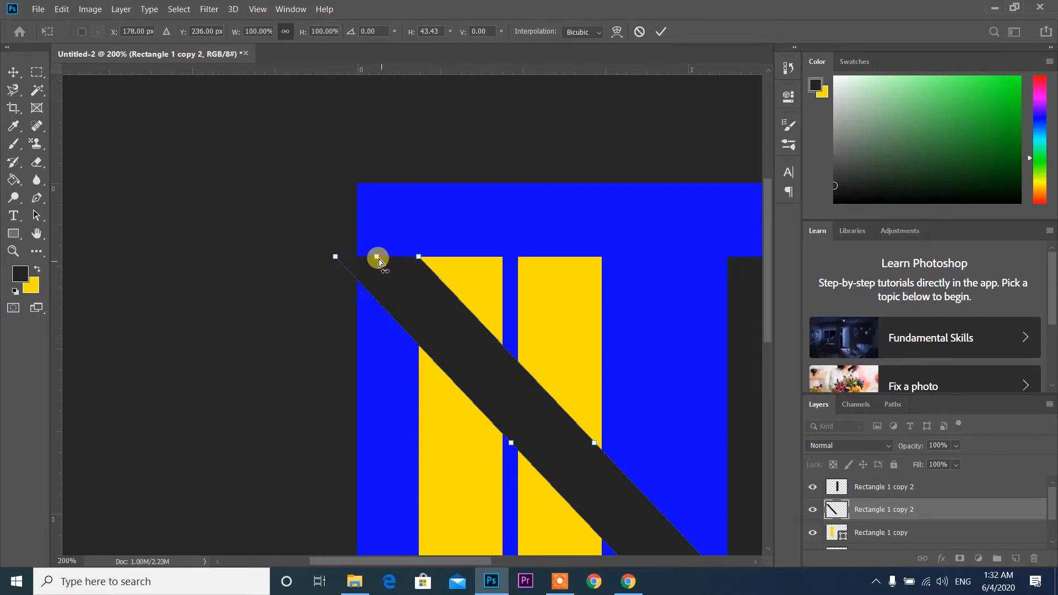
drag(379, 257, 382, 258)
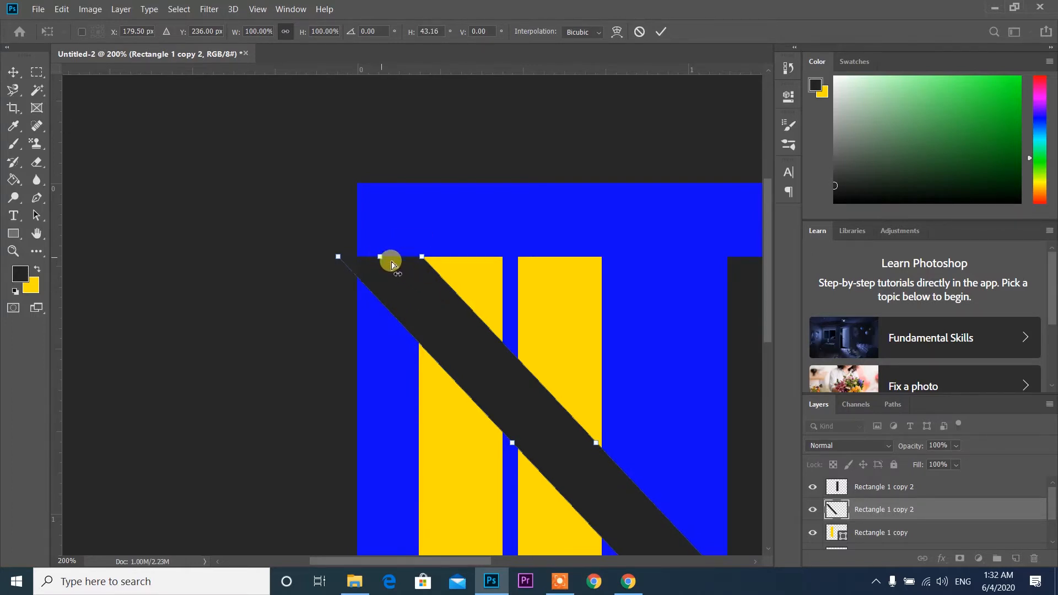
key(Return)
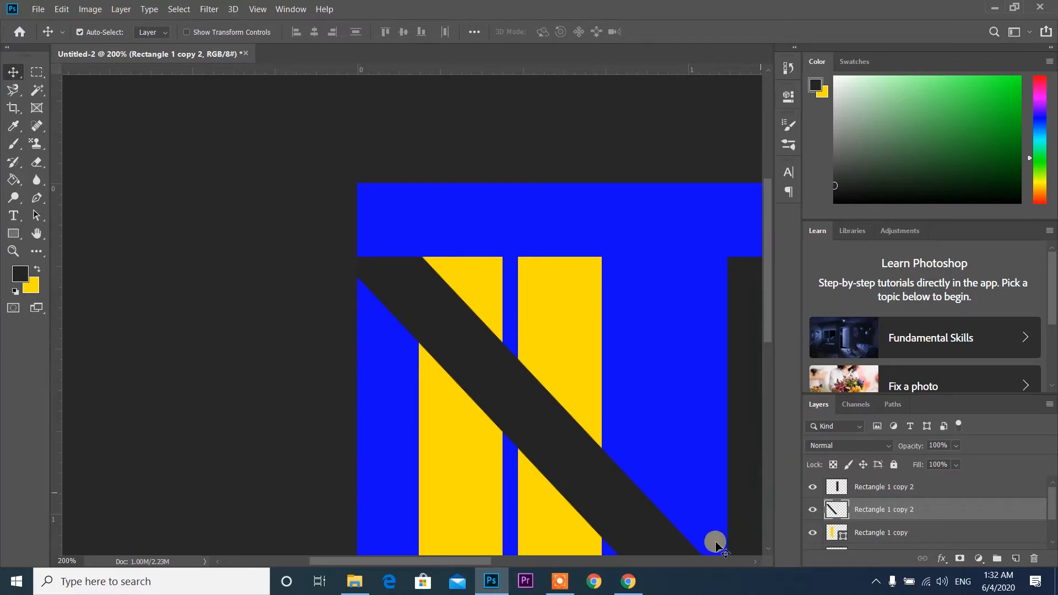
key(ctrl+minus)
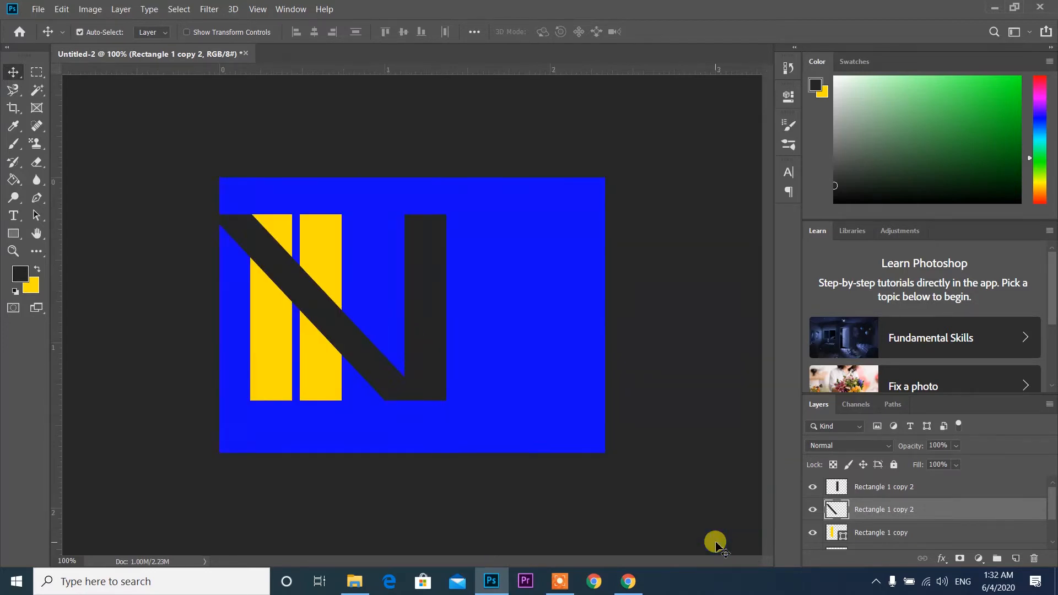
- Identify the second yellow bar's layer, Rectangle 1 copy, and skew the bar's top edge left by about 8.6°
click(876, 533)
scroll(867, 528, down, 2)
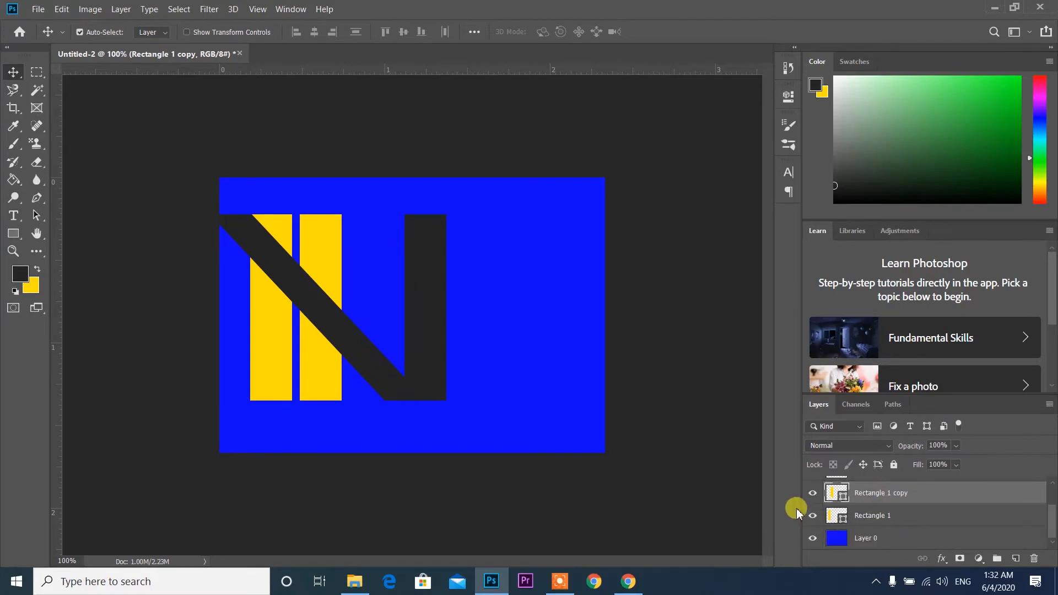
click(812, 493)
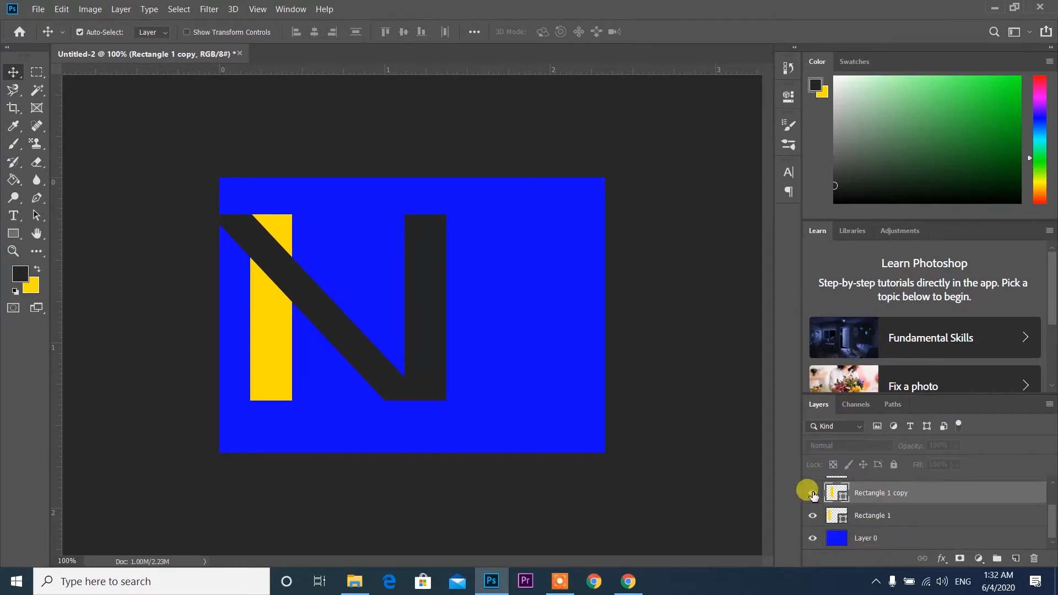
click(812, 493)
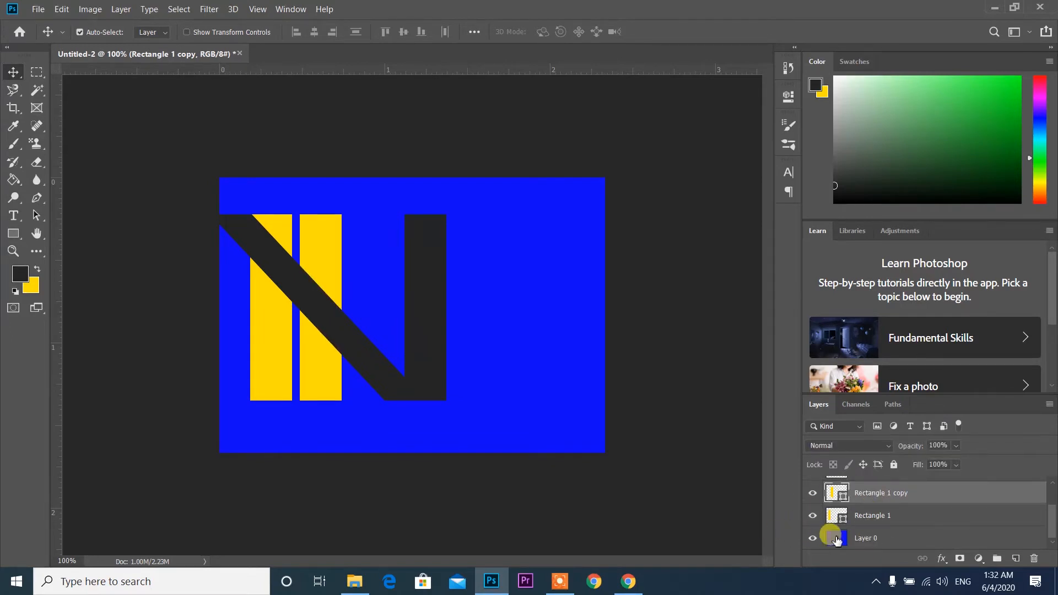
key(ctrl+t)
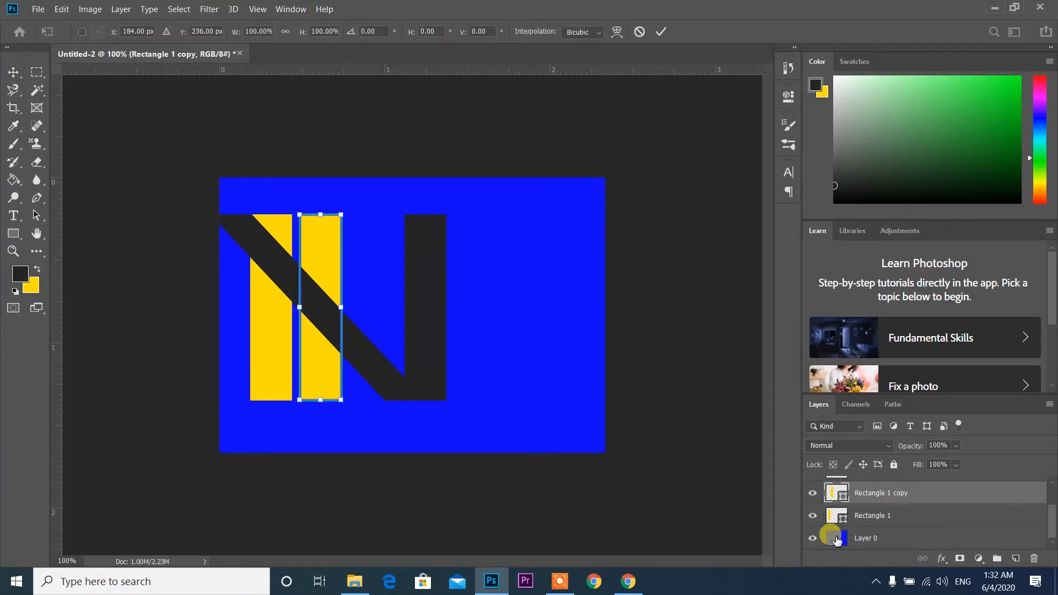
right_click(329, 371)
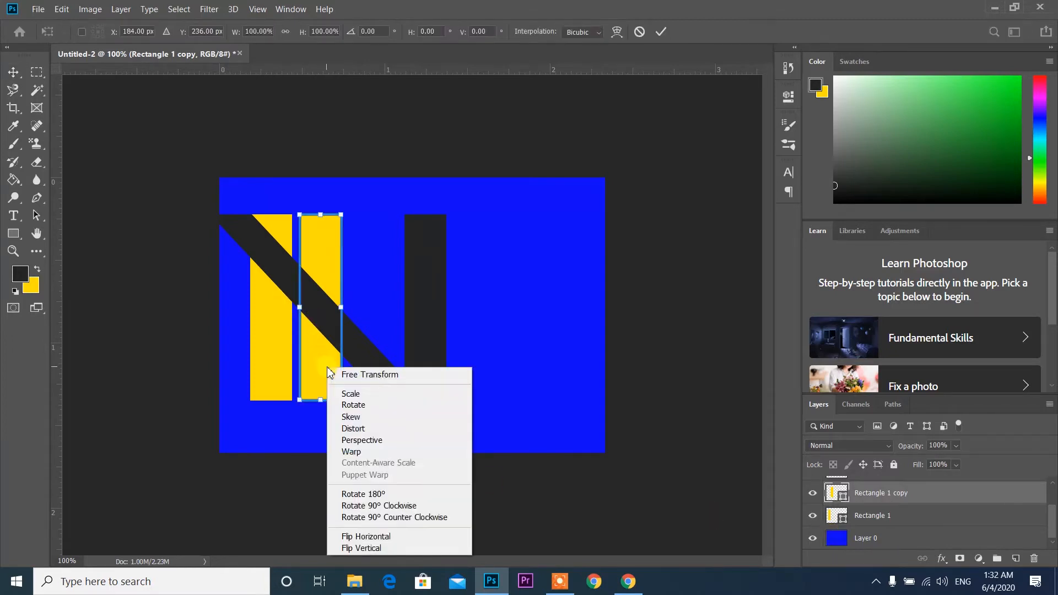
click(387, 419)
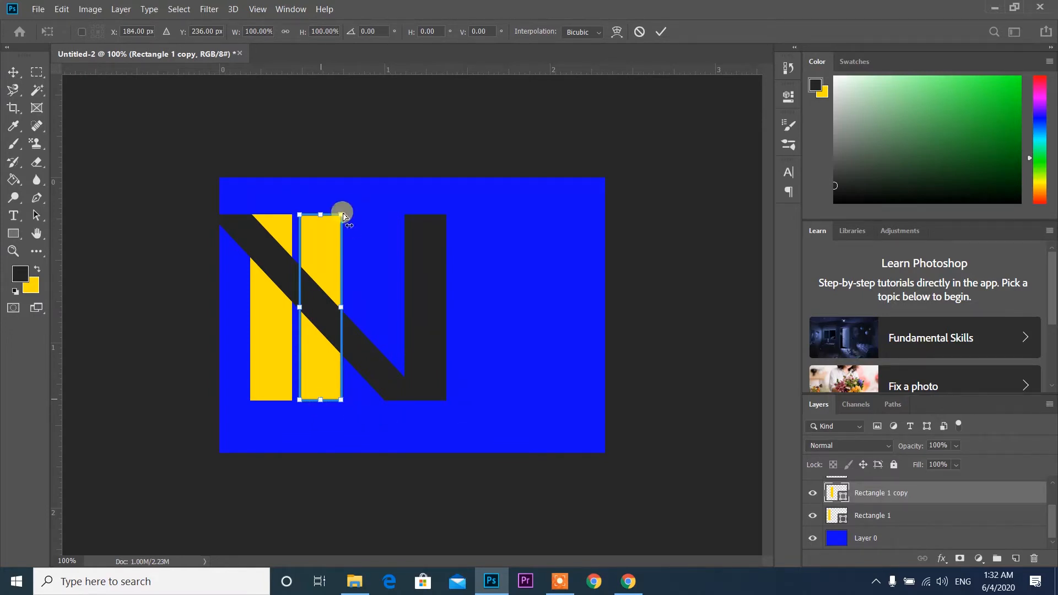
drag(320, 218, 293, 220)
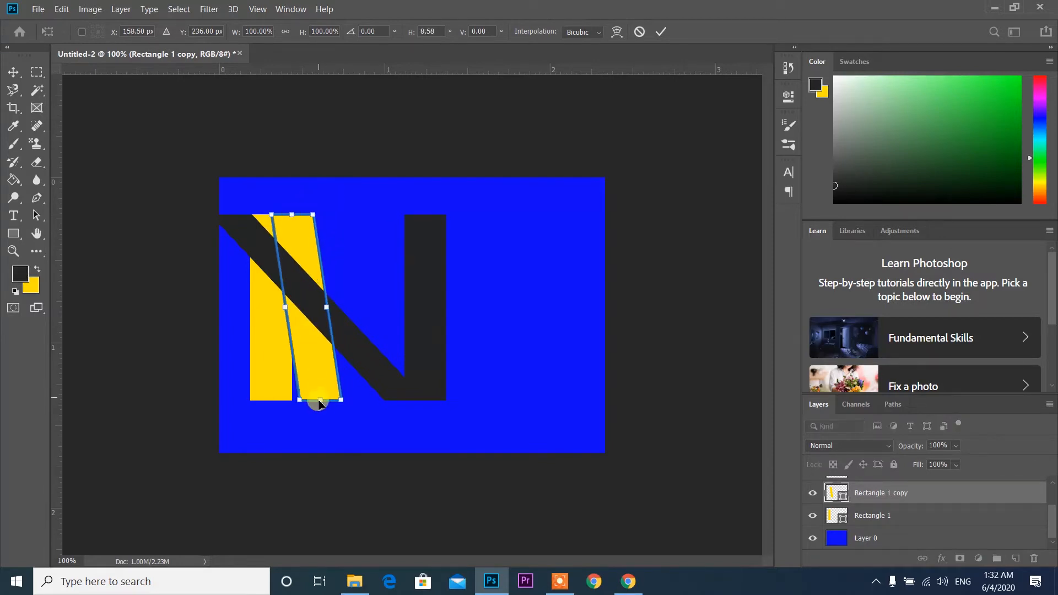
- Skew the second yellow bar's bottom edge right to about 43°, its lower left corner meeting the dark vertical bar's right edge, and apply the transform
drag(320, 402, 464, 381)
key(ctrl+plus)
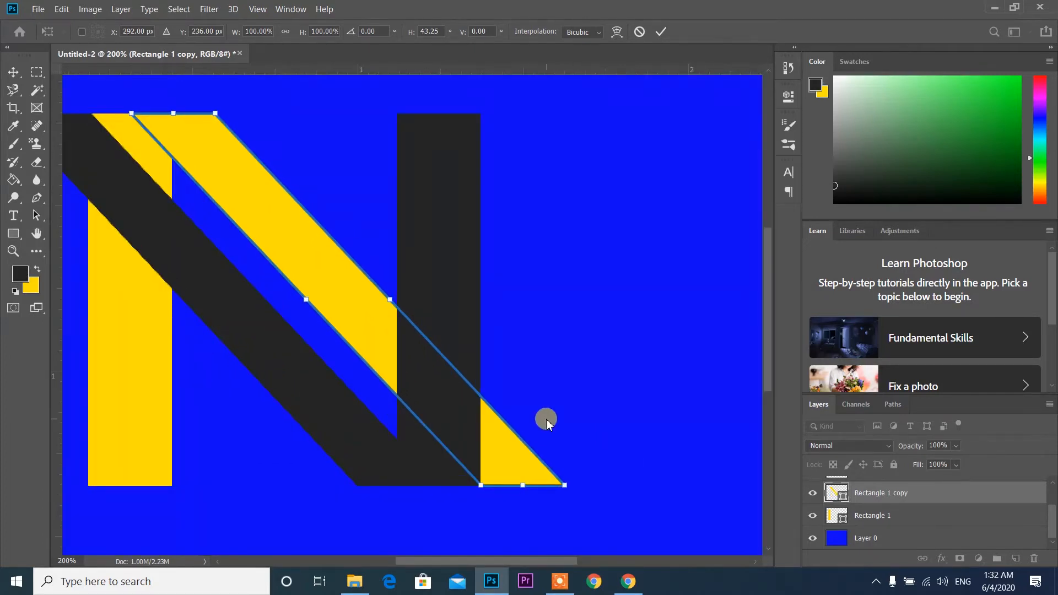
key(ctrl+plus)
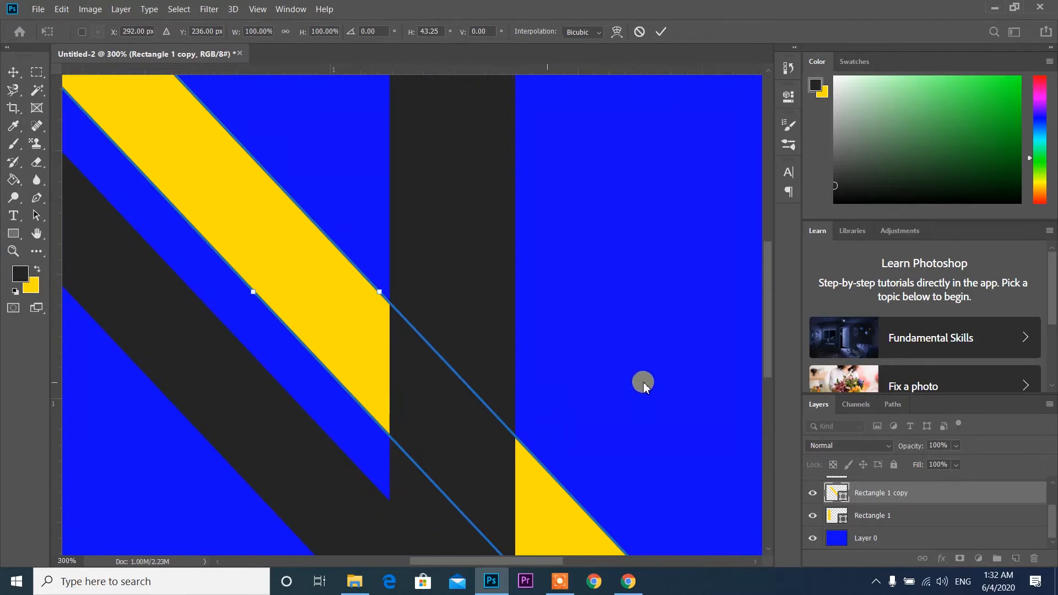
scroll(642, 380, down, 2)
scroll(624, 431, down, 2)
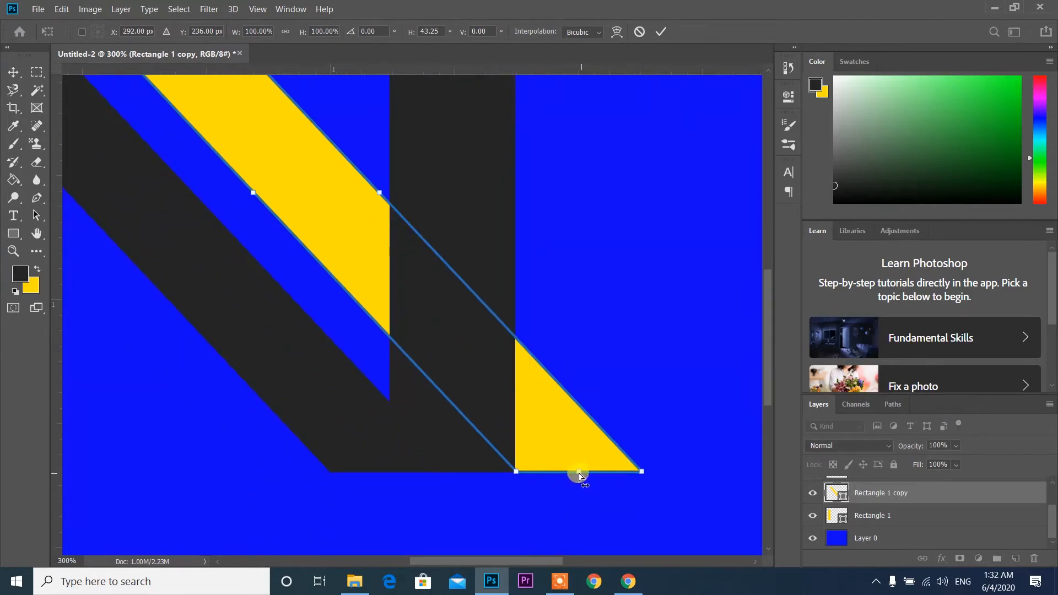
mouse_move(585, 475)
mouse_down()
mouse_move(608, 469)
mouse_move(580, 472)
mouse_up()
key(Return)
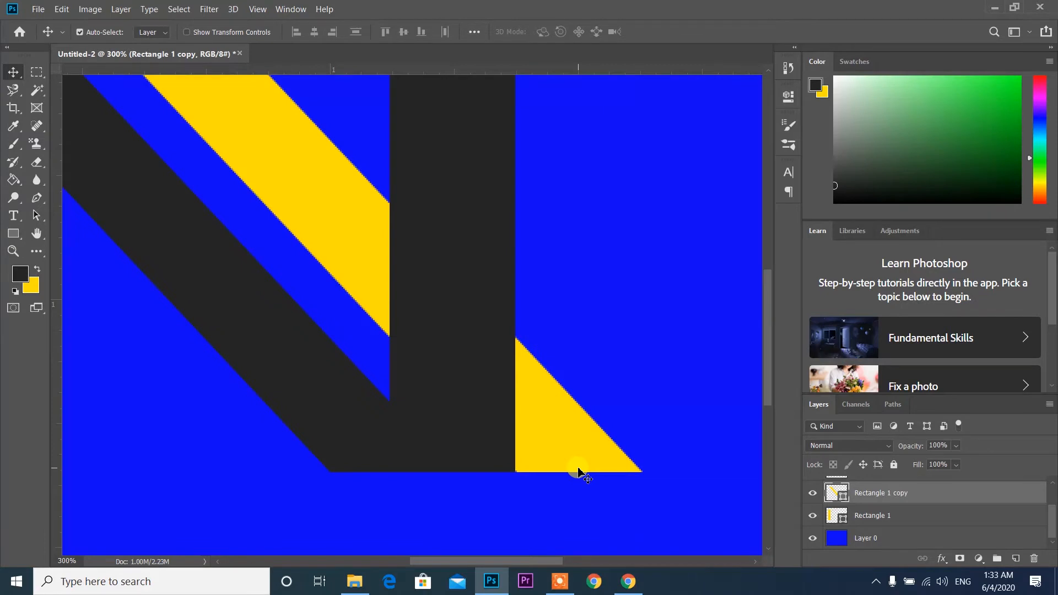
key(ctrl)
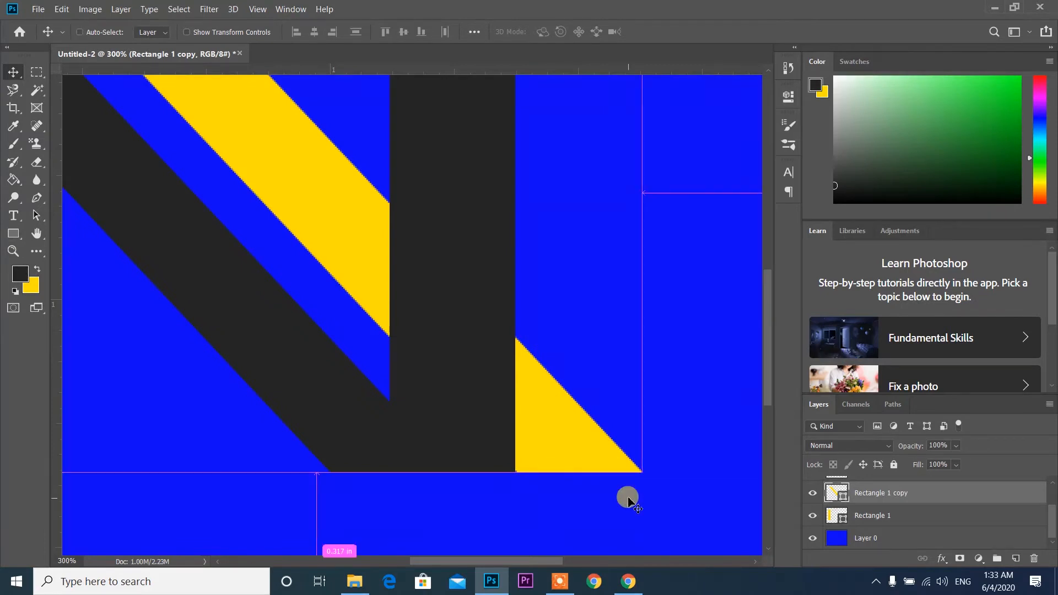
key(ctrl+plus)
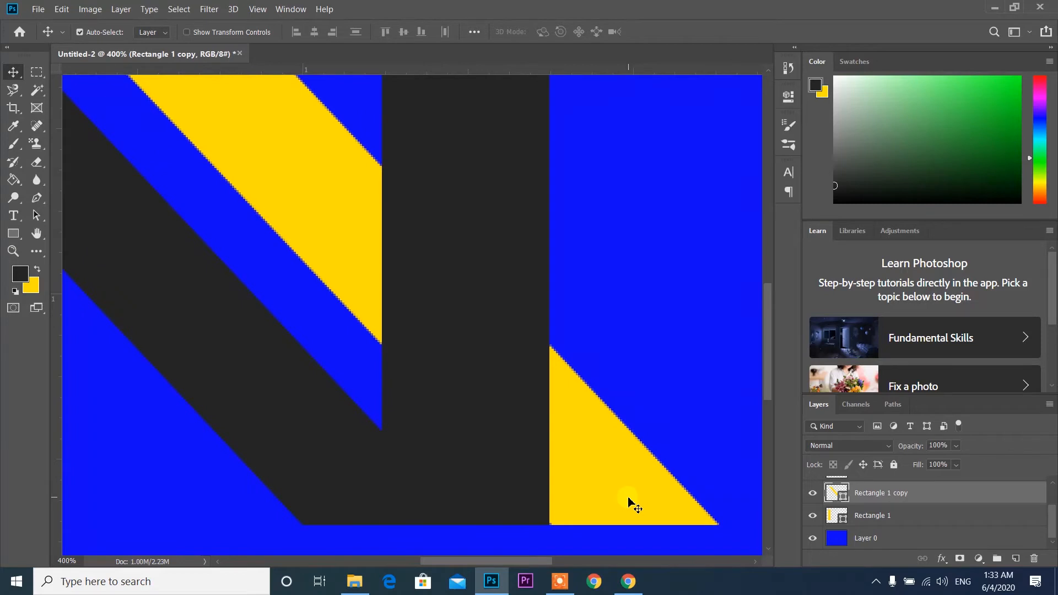
key(ctrl+minus)
key(ctrl+minus)
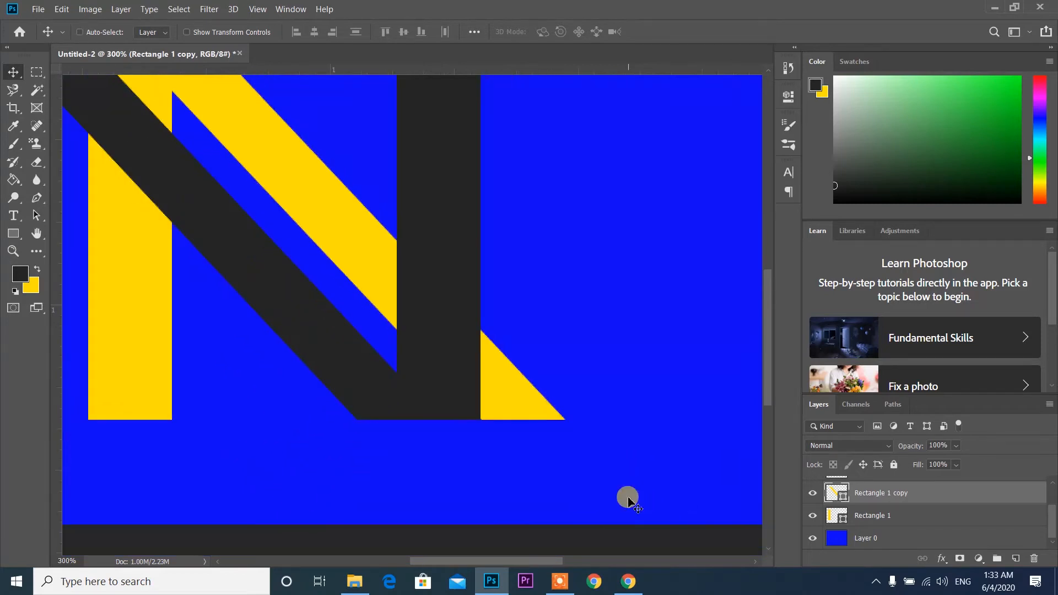
- Duplicate the dark vertical bar's layer and shift the copy left in large nudges, clear of the original bar
key(ctrl+minus)
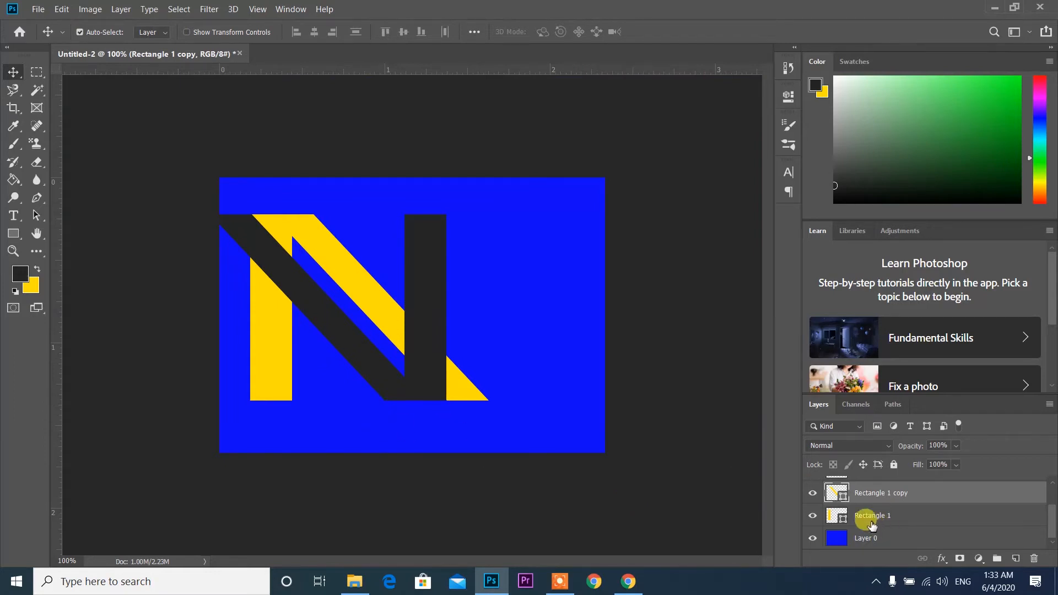
scroll(880, 519, up, 2)
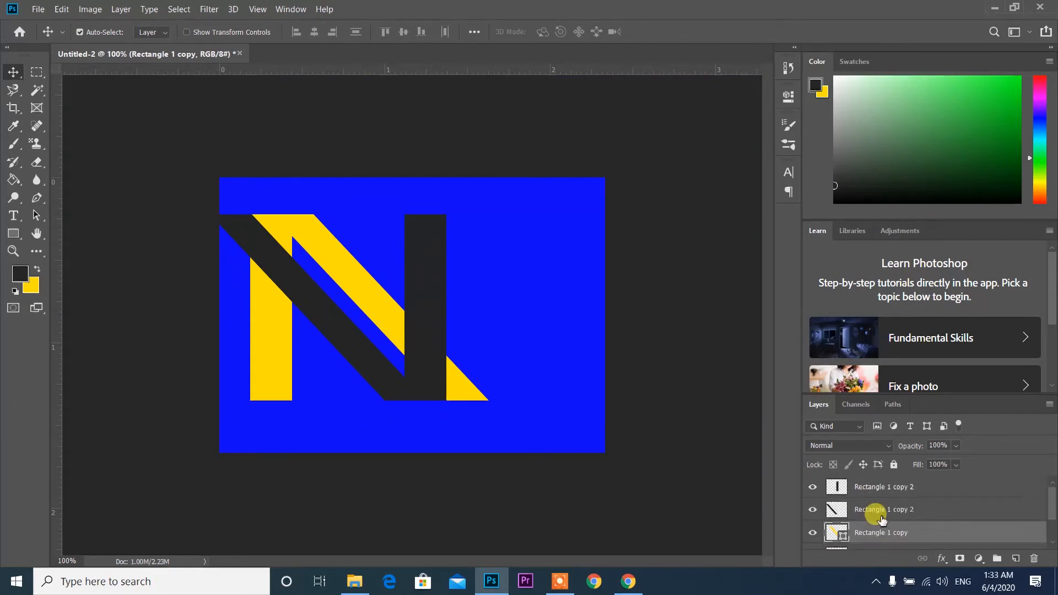
click(865, 489)
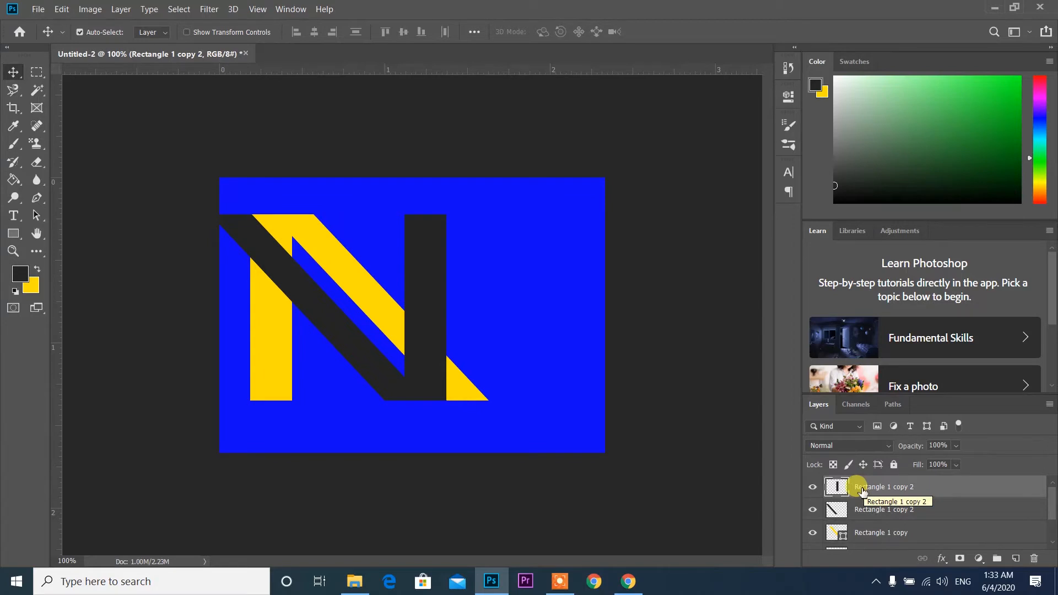
key(ctrl)
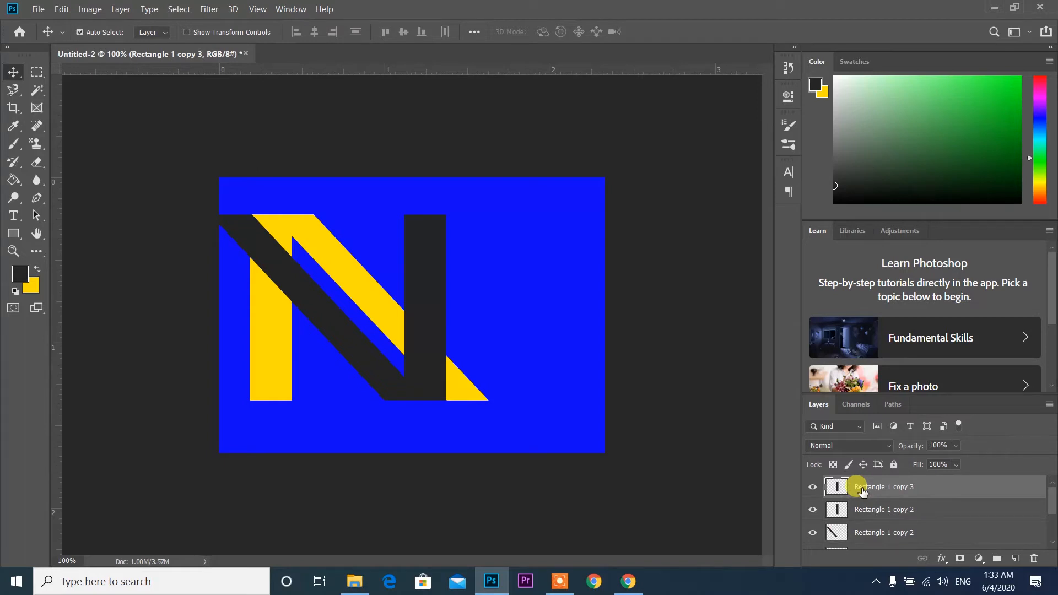
key(shift+Left)
key(shift+Left)
key(shift+Left)
key(shift+Left)
key(shift+Left)
key(shift+Left)
key(shift+Left)
key(shift+Left)
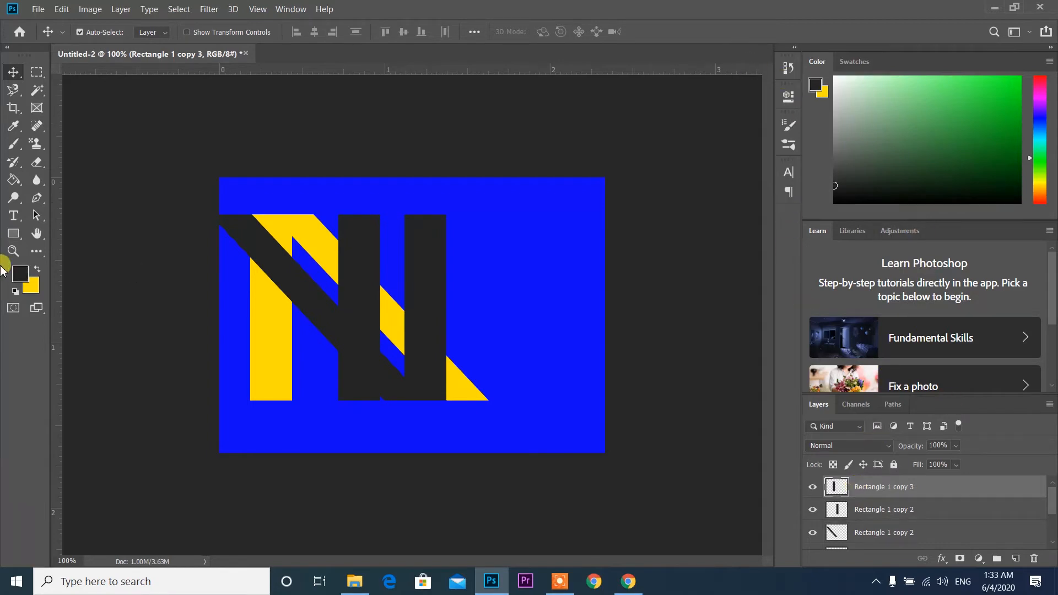
- Set the foreground colour to white (ffffff) and fill the copied vertical bar with it using the Paint Bucket
click(23, 275)
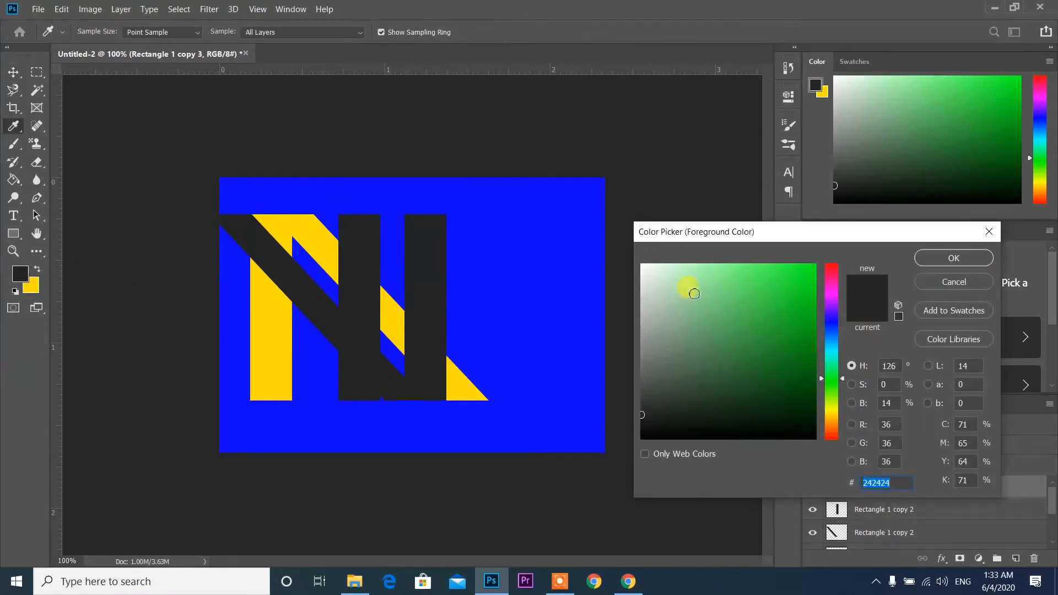
drag(642, 268, 595, 233)
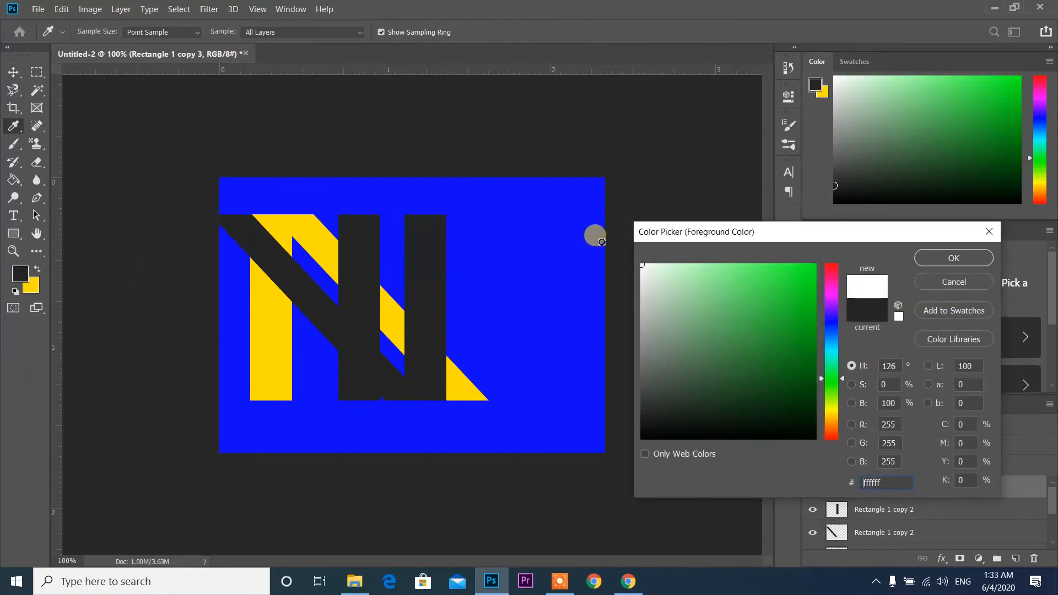
click(949, 263)
key(v)
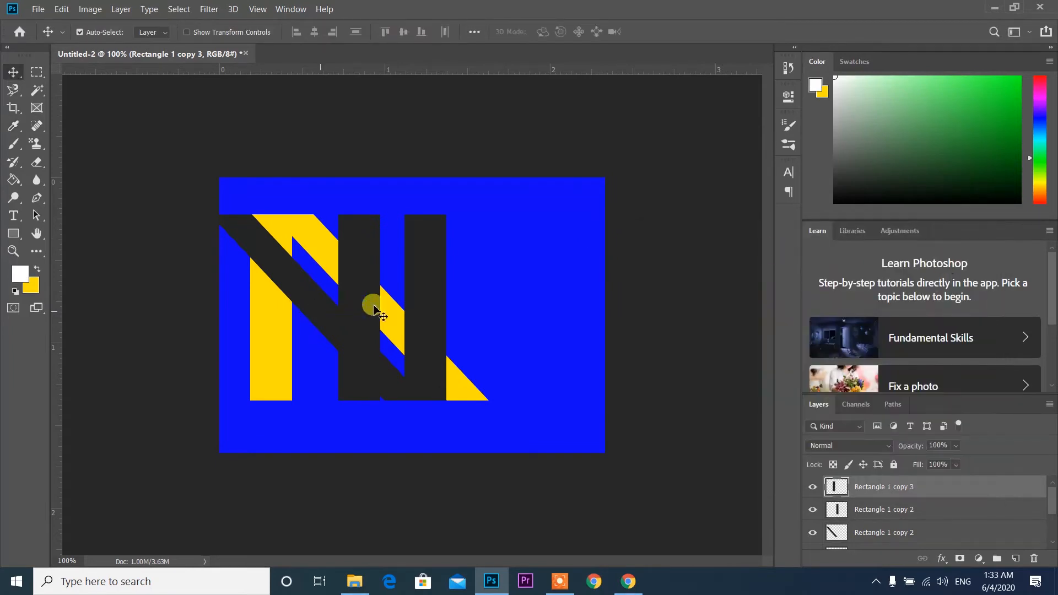
click(9, 180)
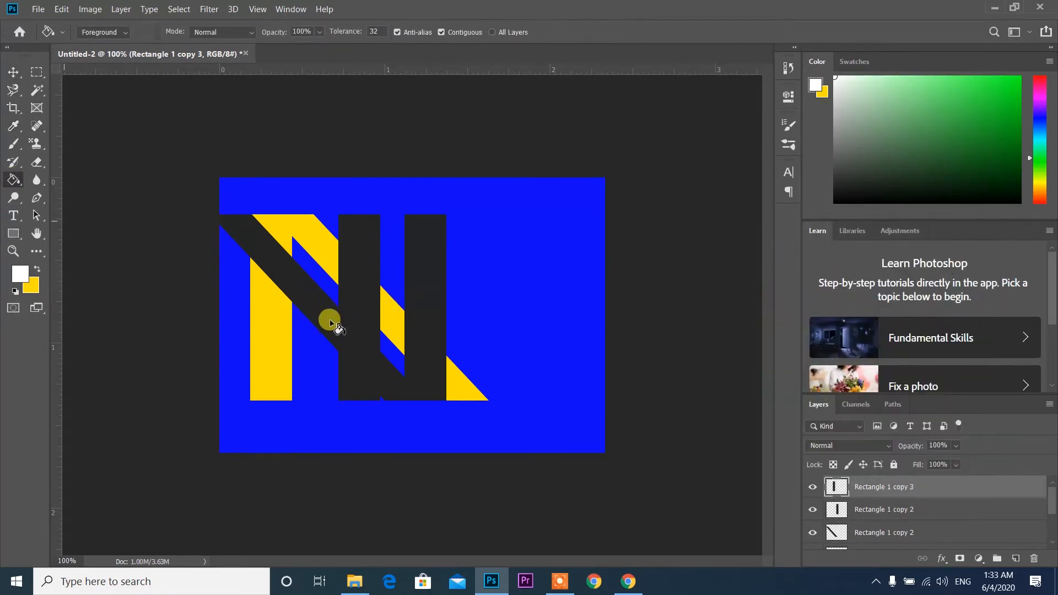
click(355, 324)
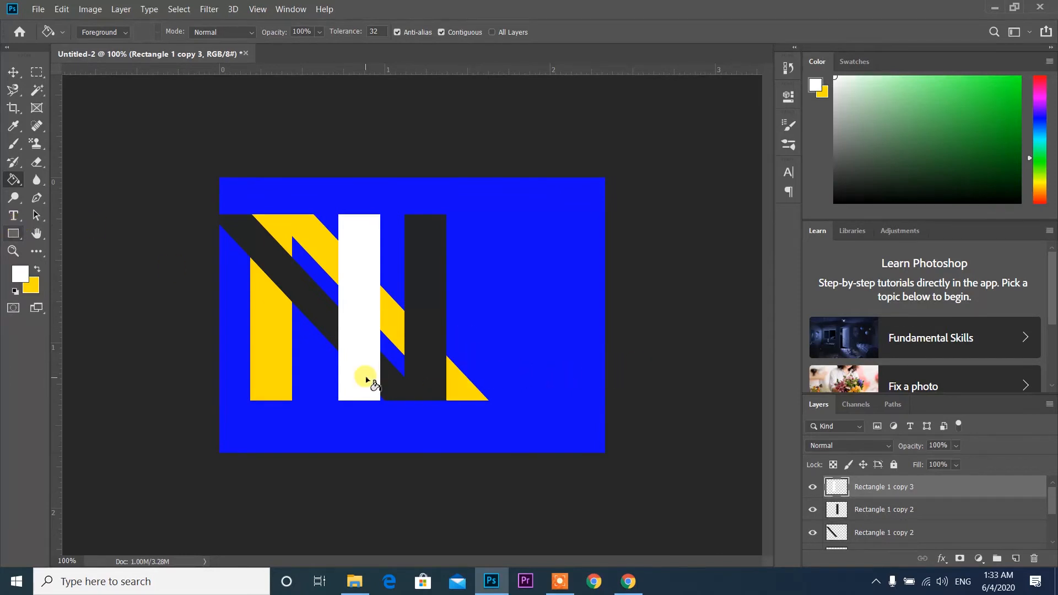
- Move the white bar over the first yellow vertical bar and narrow it from its right side to 50% width
click(13, 73)
drag(365, 347, 287, 344)
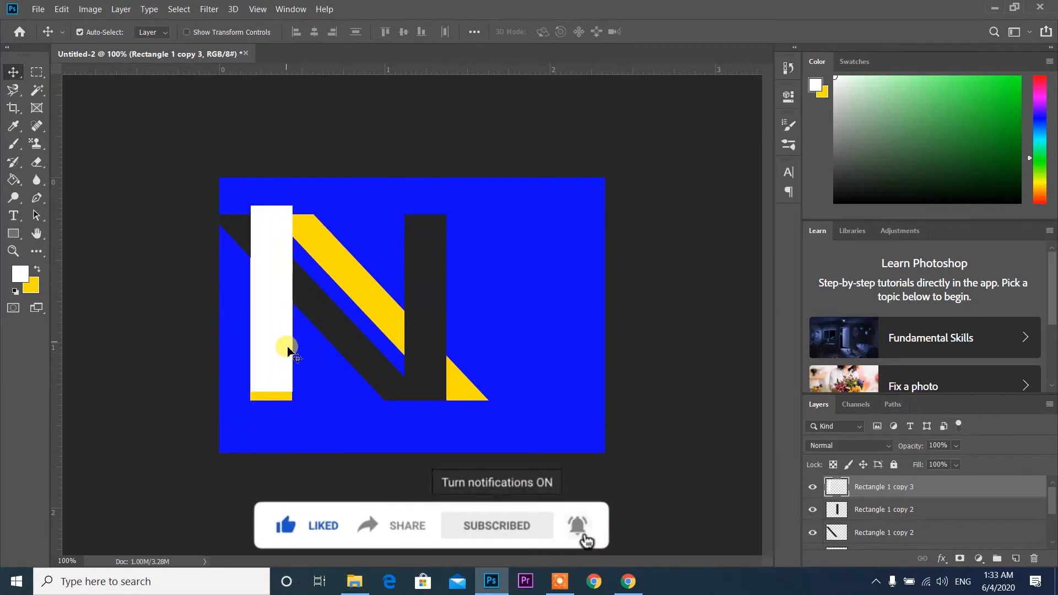
key(ctrl+t)
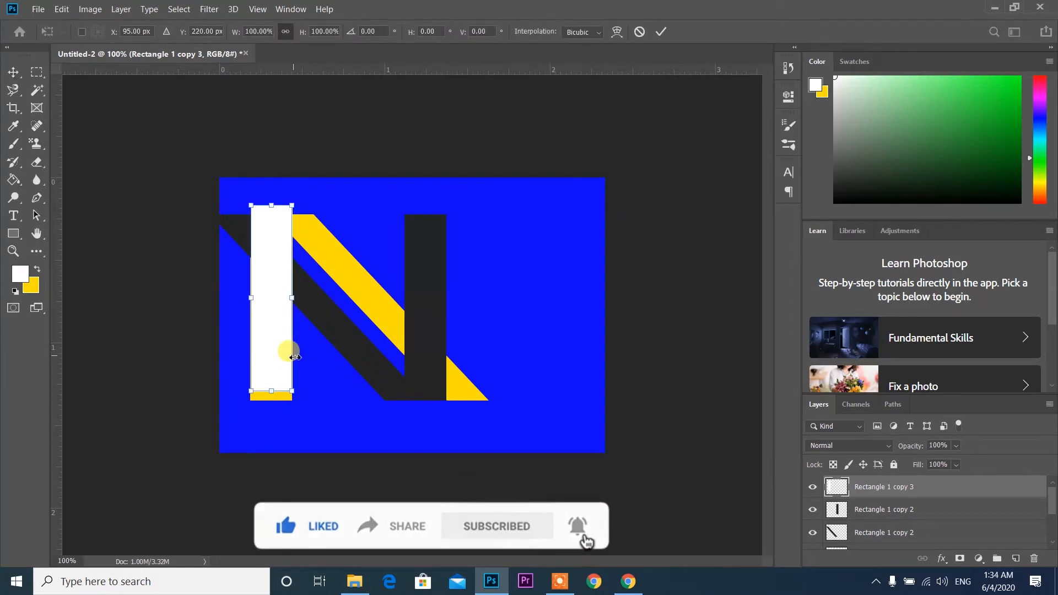
drag(291, 297, 284, 298)
key(ctrl+z)
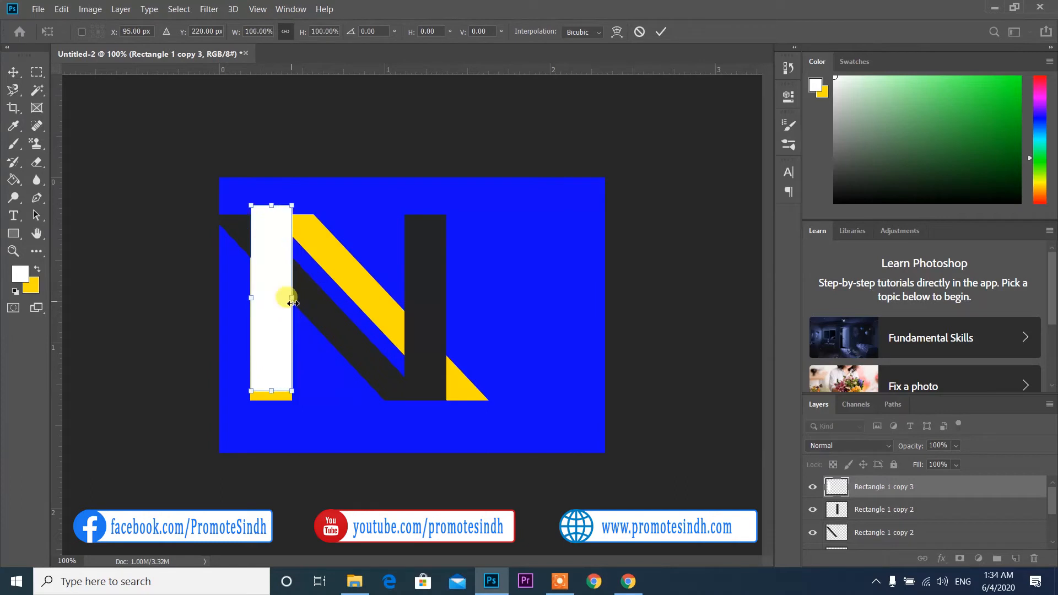
drag(292, 298, 276, 297)
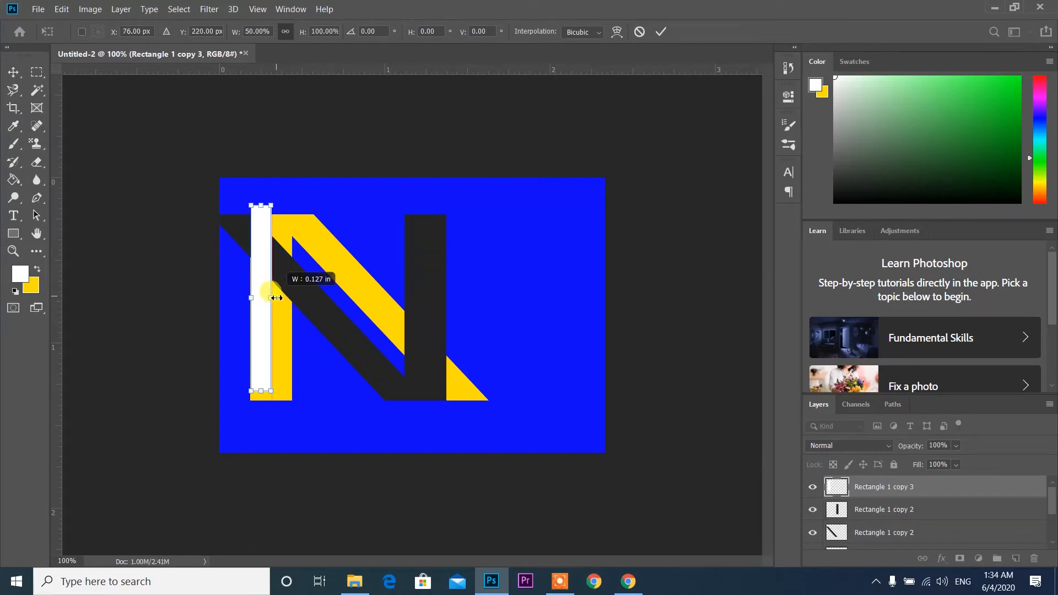
drag(275, 297, 274, 298)
click(323, 300)
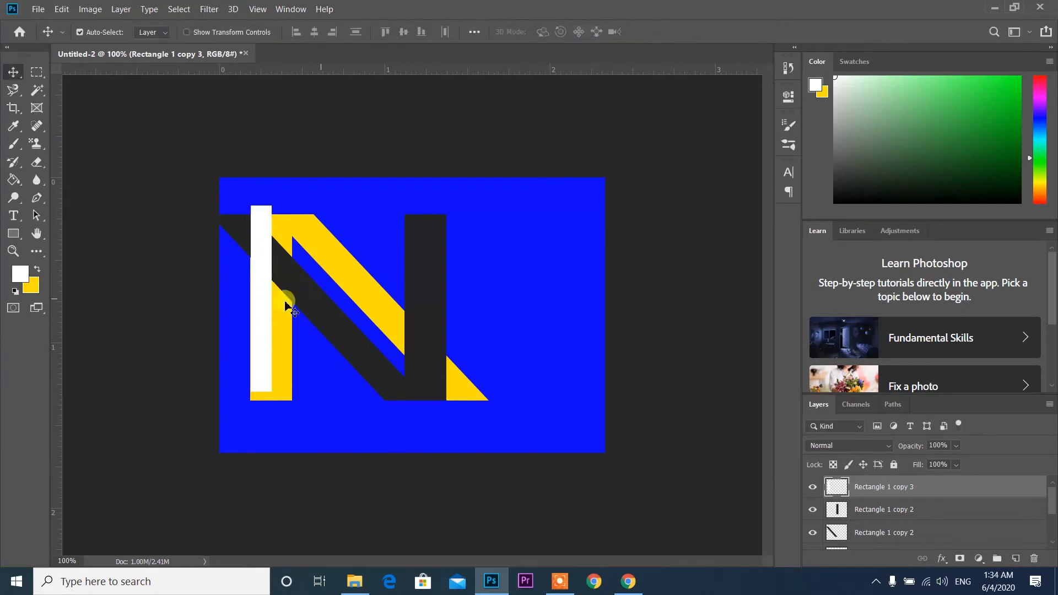
- Move the white bar right and nudge it until its left edge touches the first yellow bar's right edge
drag(274, 304, 307, 300)
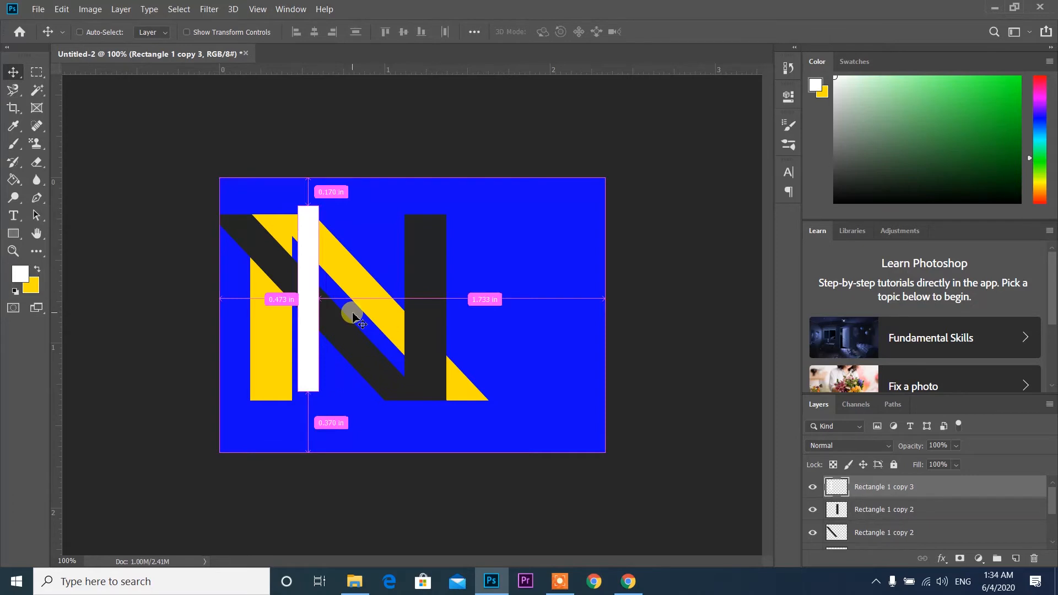
key(ctrl+plus)
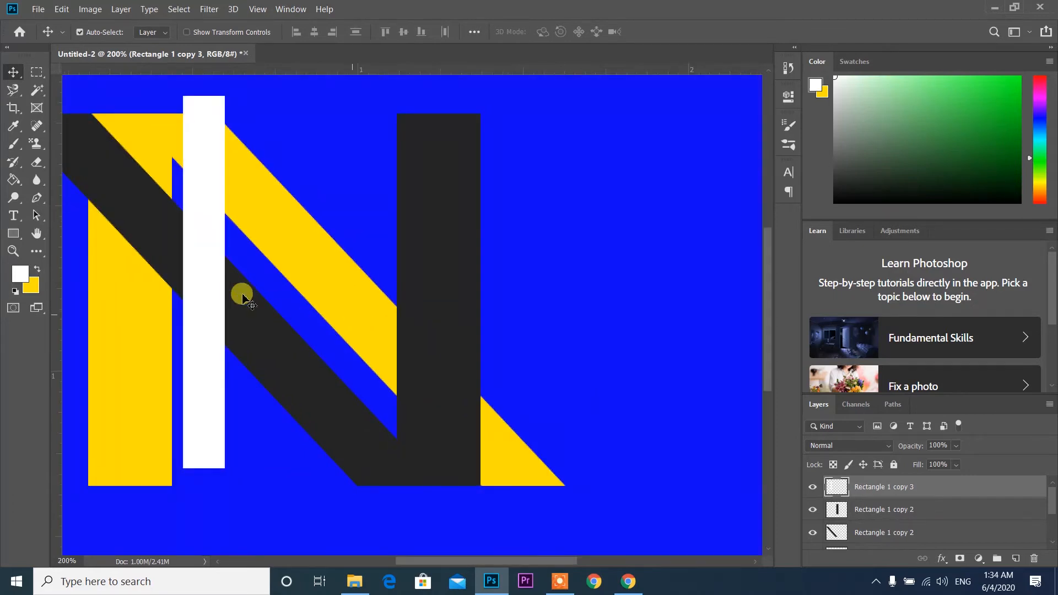
key(Left)
key(Left)
key(Left)
key(Left)
key(Left)
key(Left)
key(Left)
key(Left)
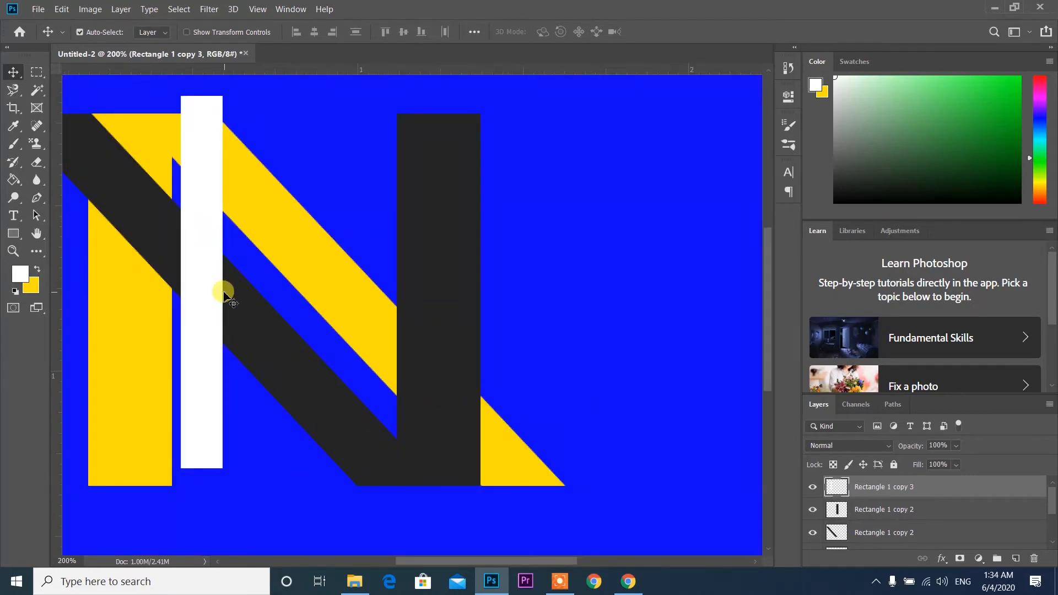
key(Left)
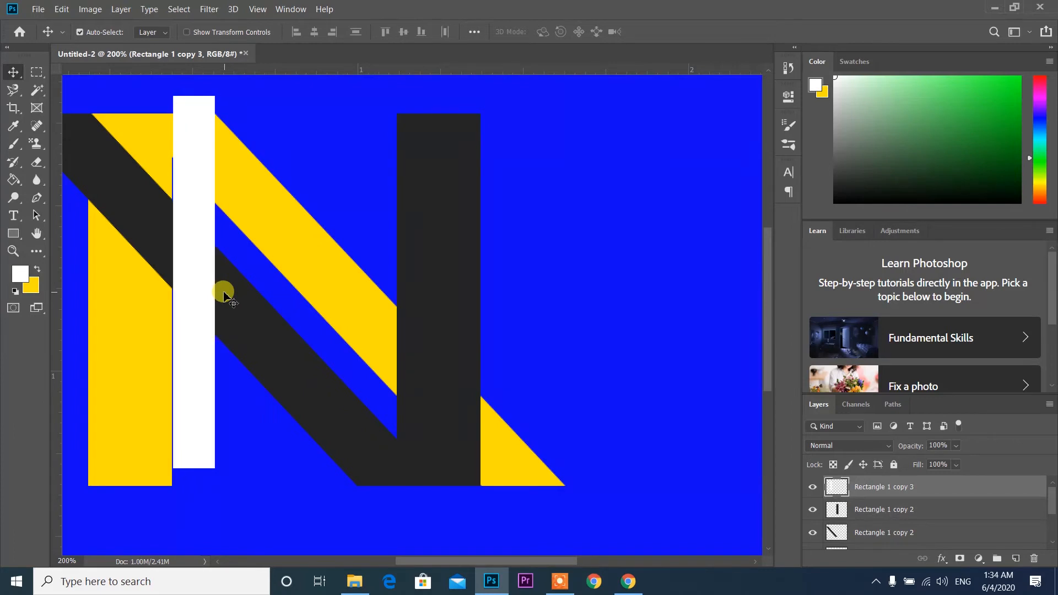
key(Left)
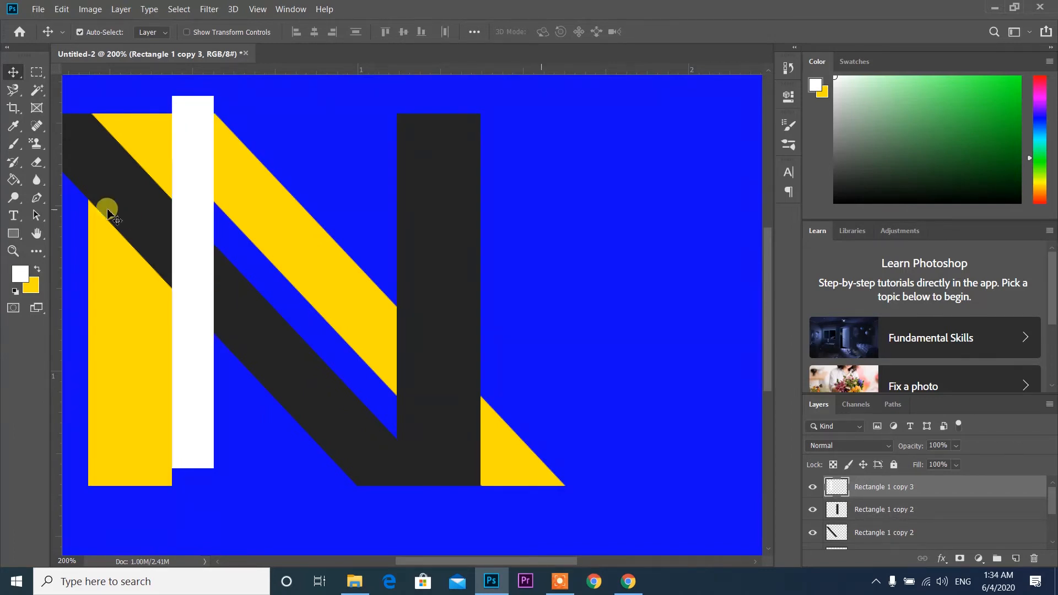
- Make a rectangular marquee selection around the white bar, about 0.127 × 1.133 in, and hide the Rectangle 1 copy 3 layer
click(35, 72)
drag(36, 75, 137, 73)
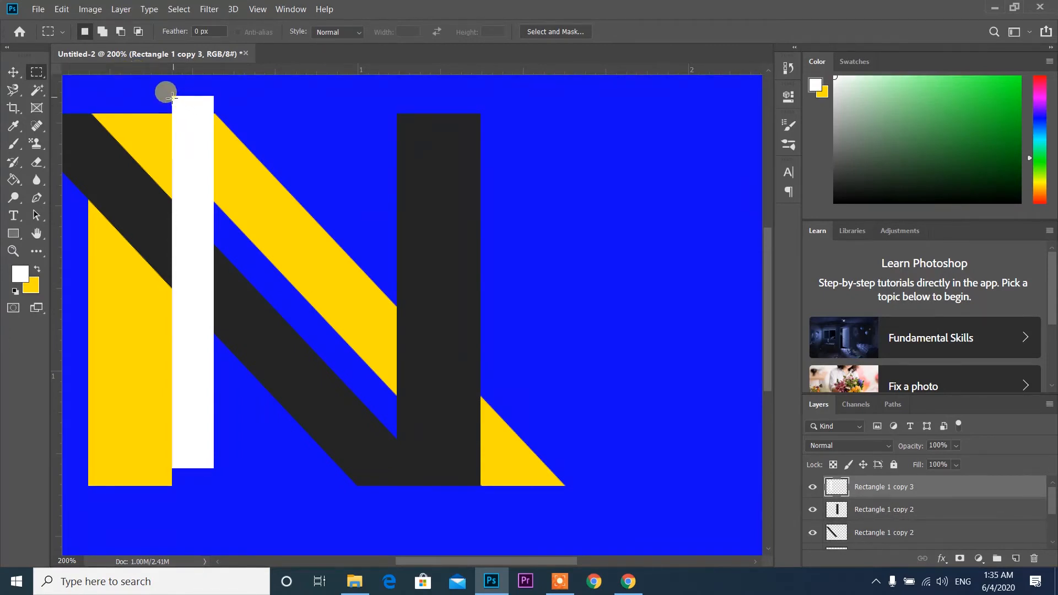
drag(172, 97, 214, 470)
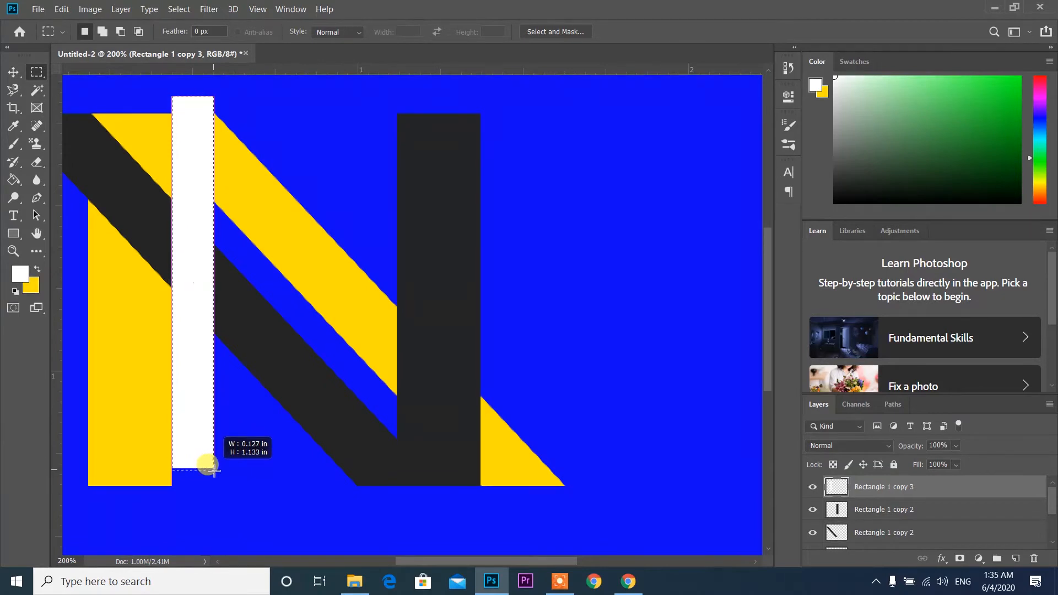
click(812, 487)
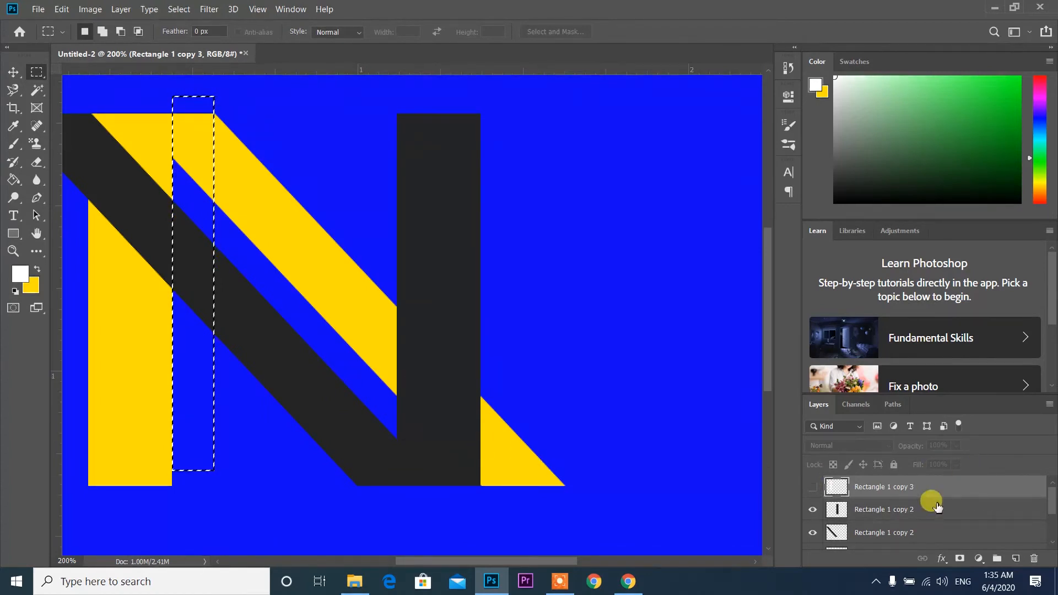
- Delete the dark diagonal bar's portion inside the selection, then move the selected strip right to the dark vertical bar's left edge
click(869, 535)
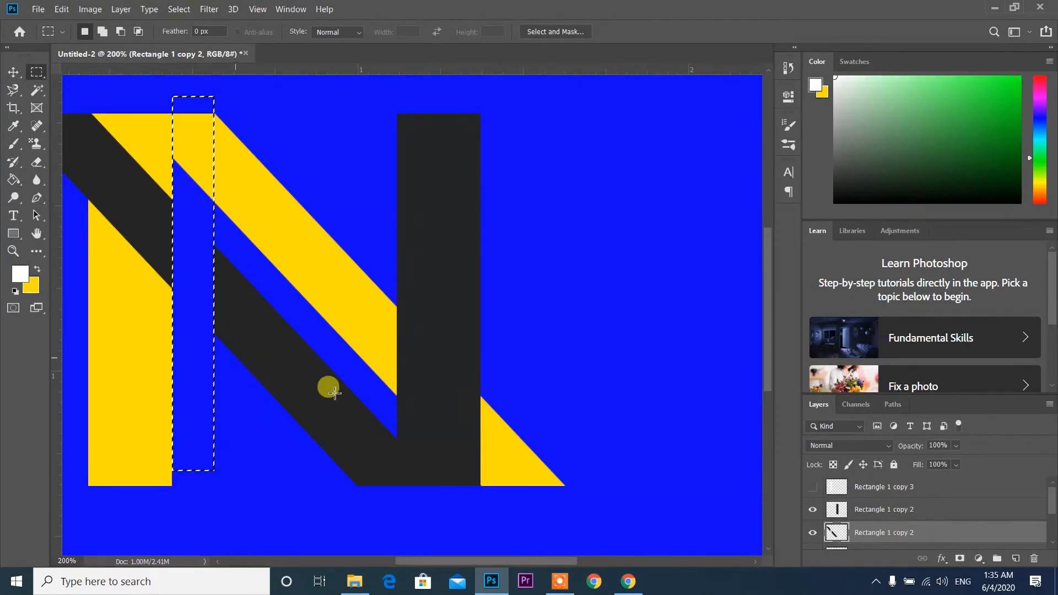
click(12, 72)
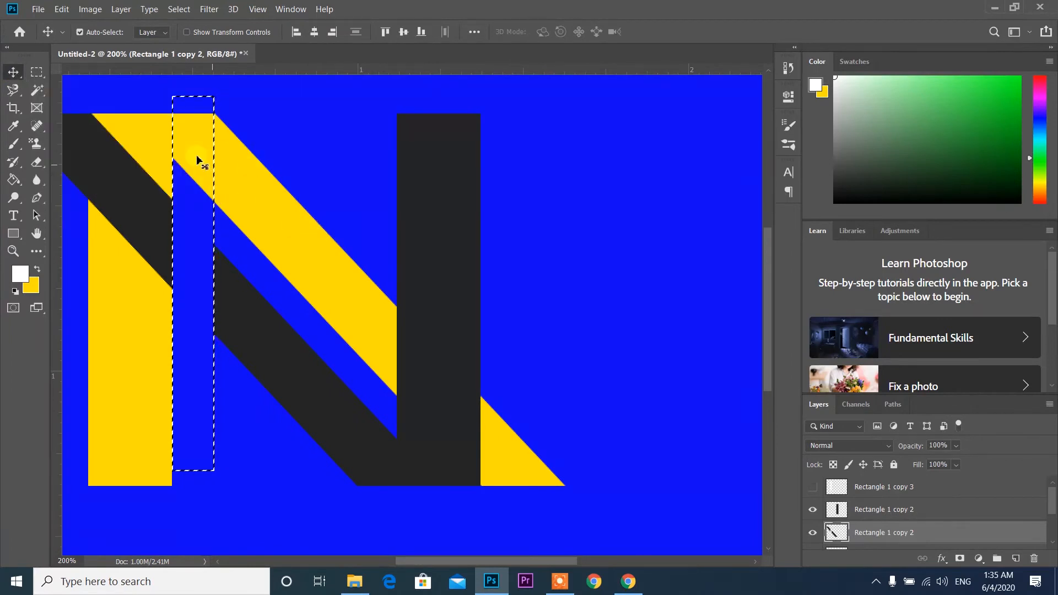
drag(216, 490, 370, 497)
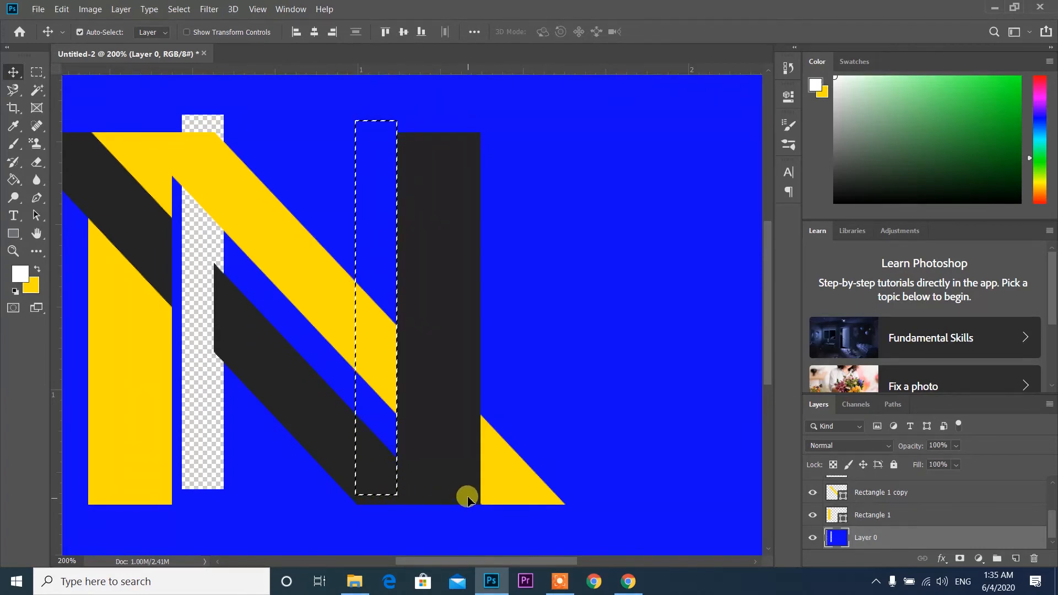
- Try to delete the portion of the second yellow bar, layer Rectangle 1 copy, that lies inside the selection
click(882, 497)
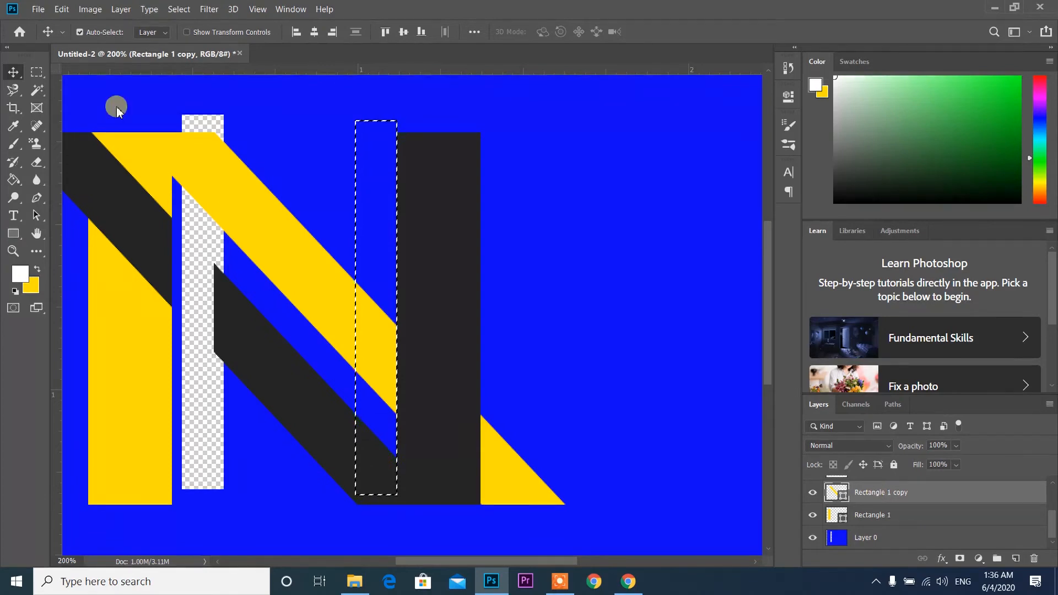
click(39, 73)
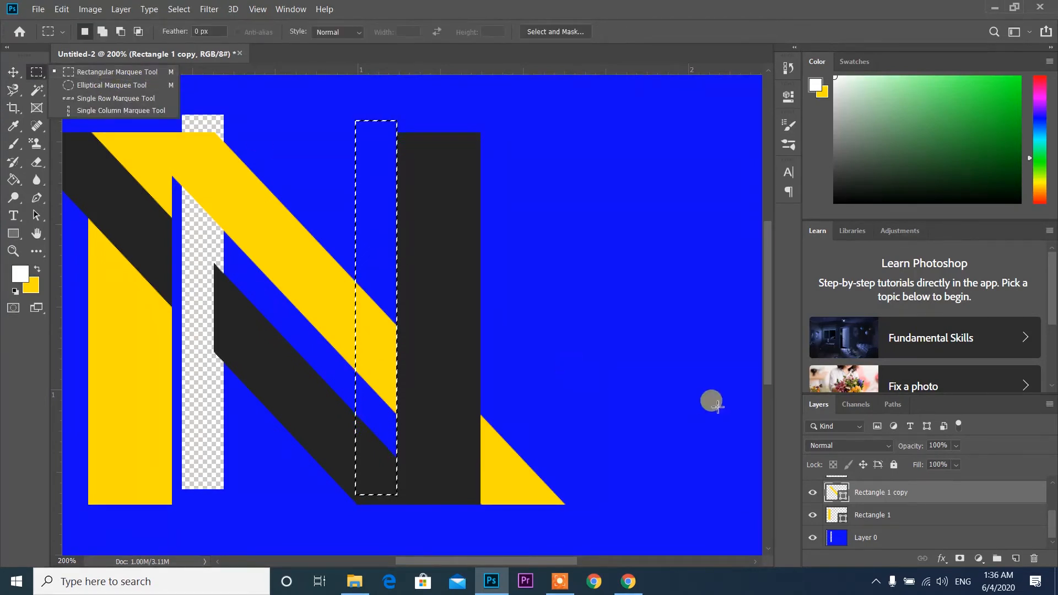
click(876, 495)
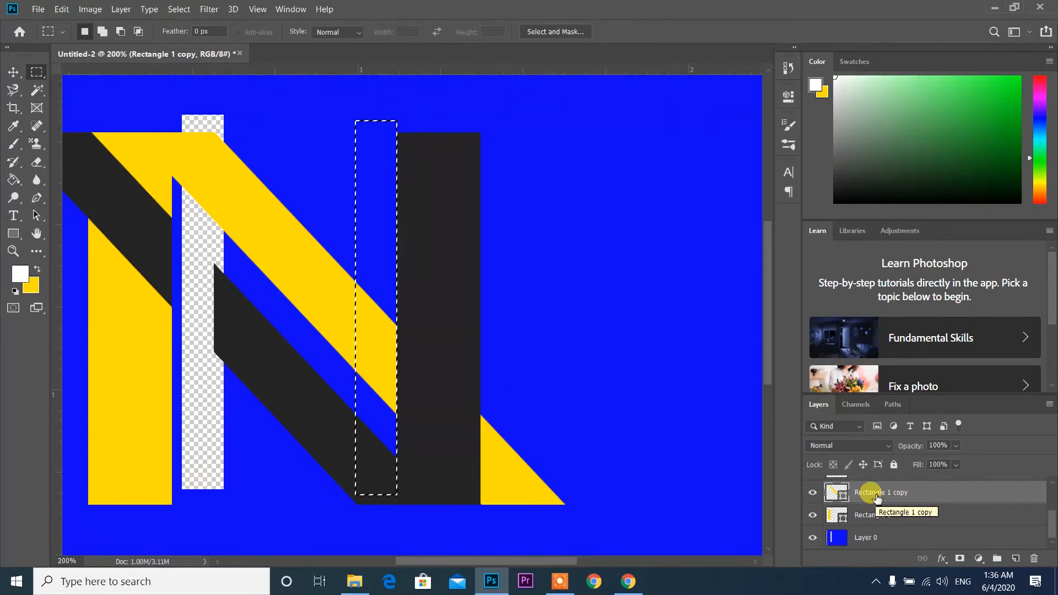
key(Delete)
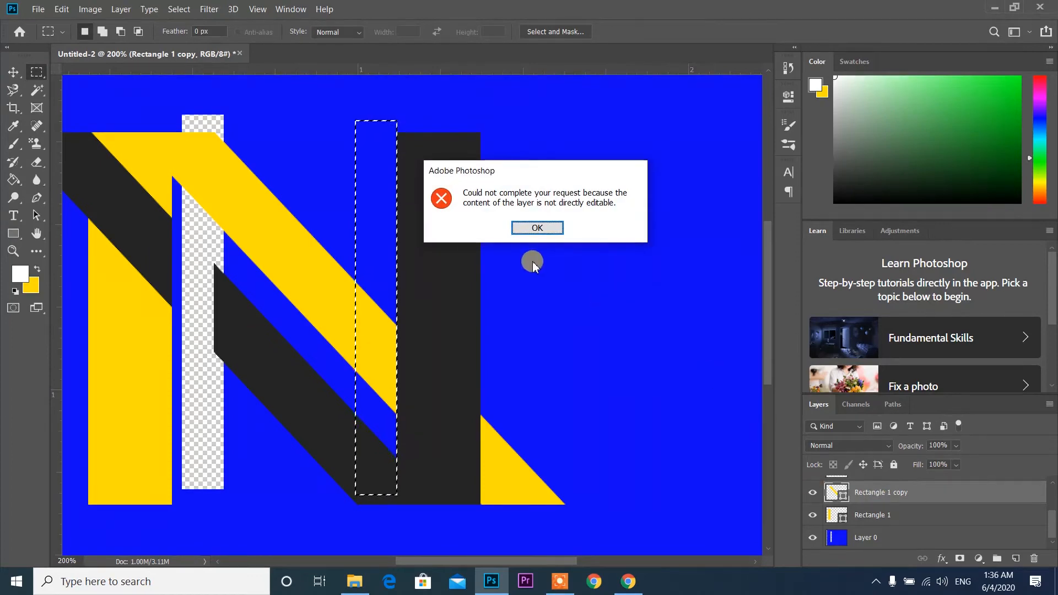
click(536, 227)
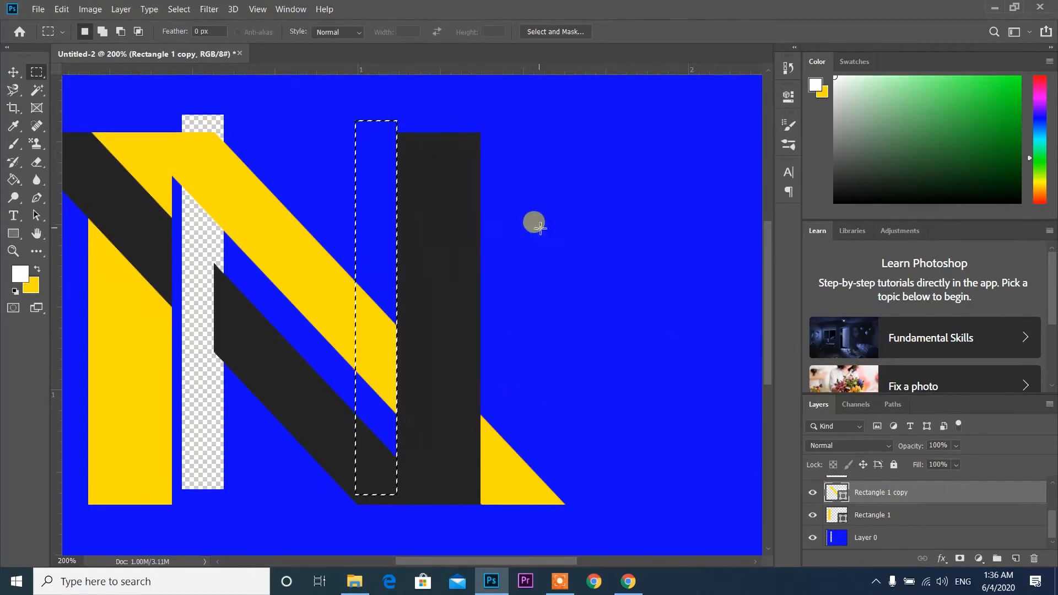
- Rasterize the Rectangle 1 copy layer and delete the yellow diagonal's portion inside the selection
right_click(862, 497)
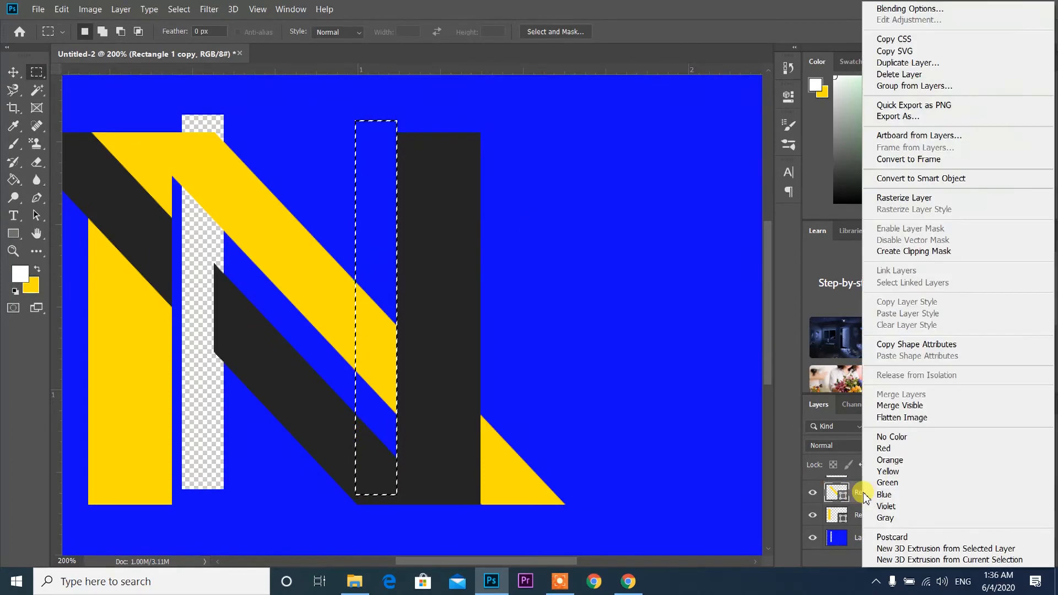
click(903, 198)
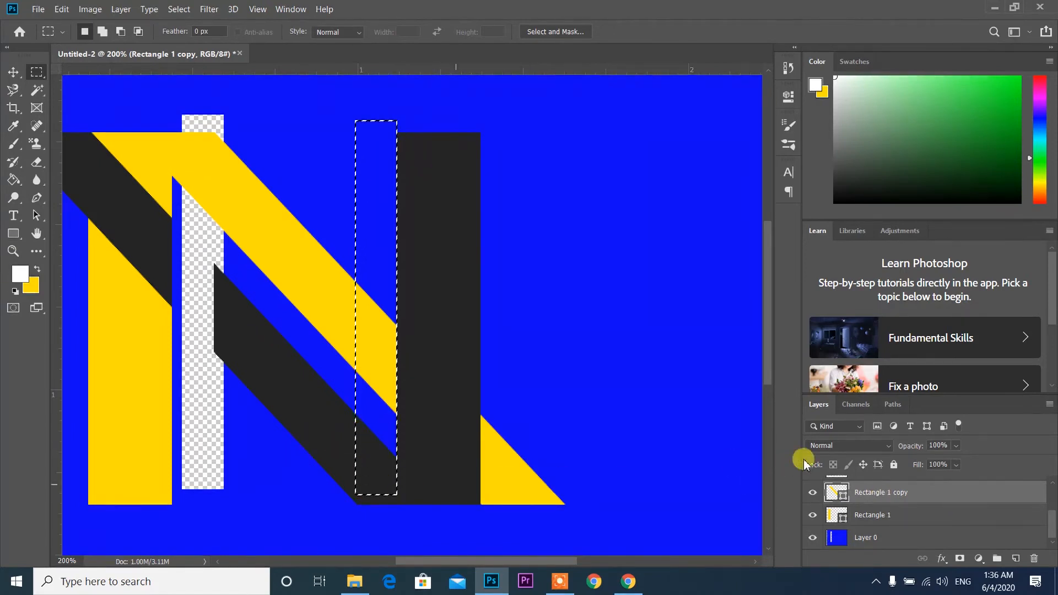
right_click(881, 493)
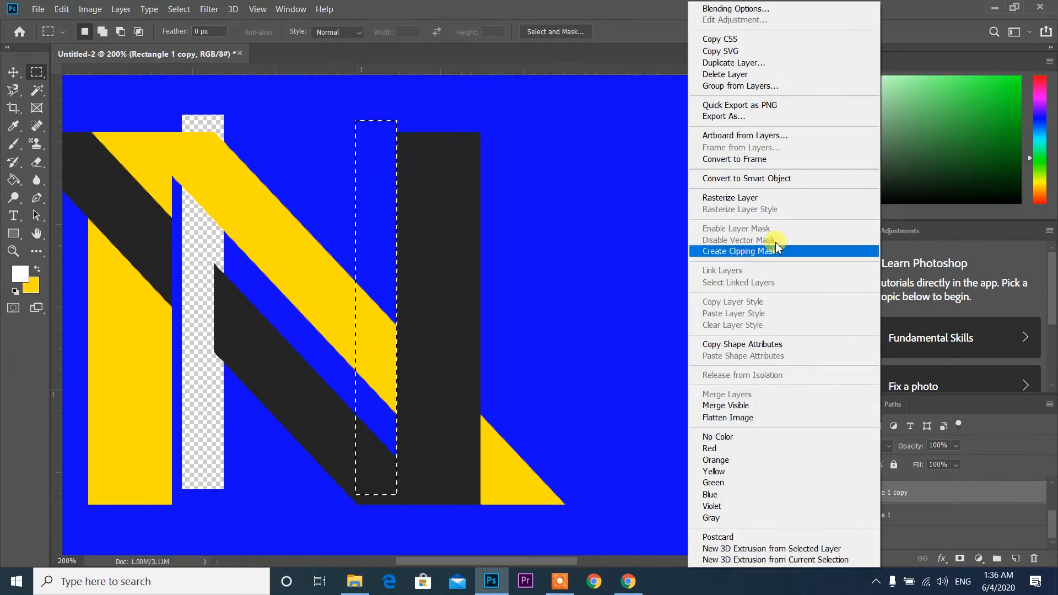
click(771, 199)
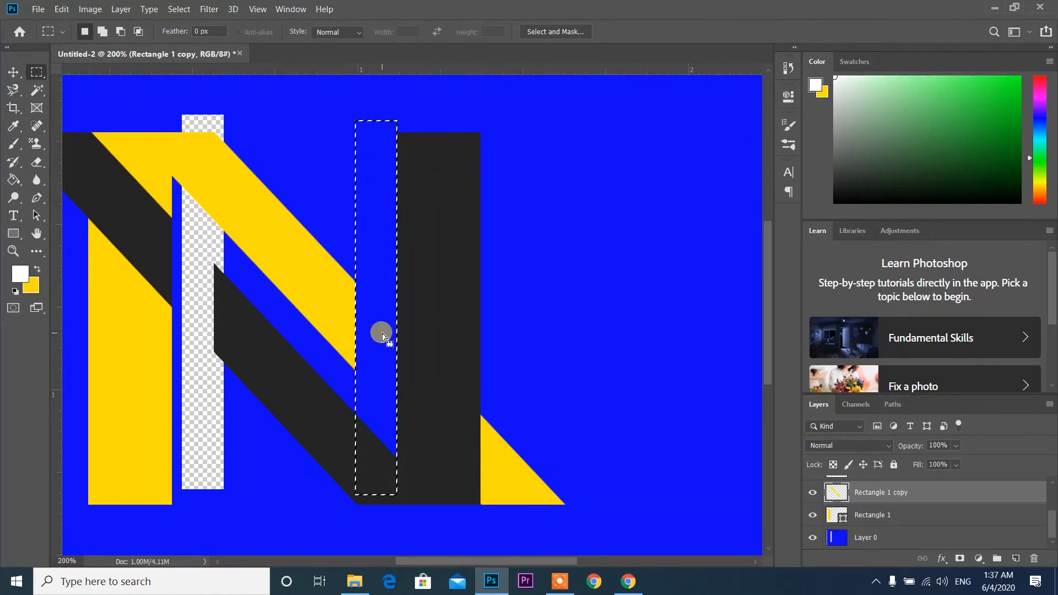
- Erase the leftover yellow triangle beyond the dark vertical bar on the Rectangle 1 copy layer with the Eraser
key(ctrl+x)
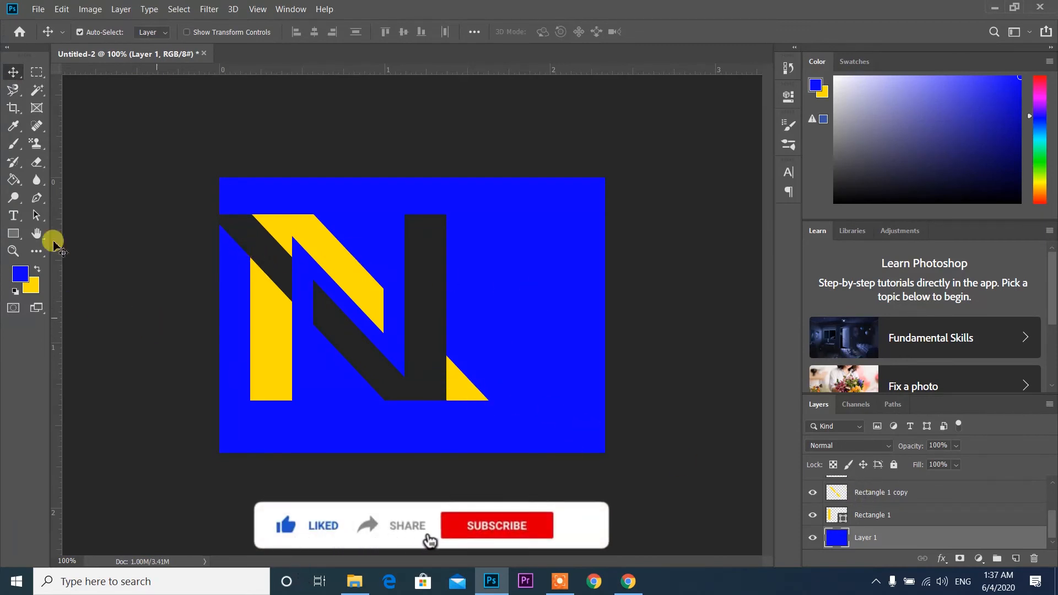
click(37, 162)
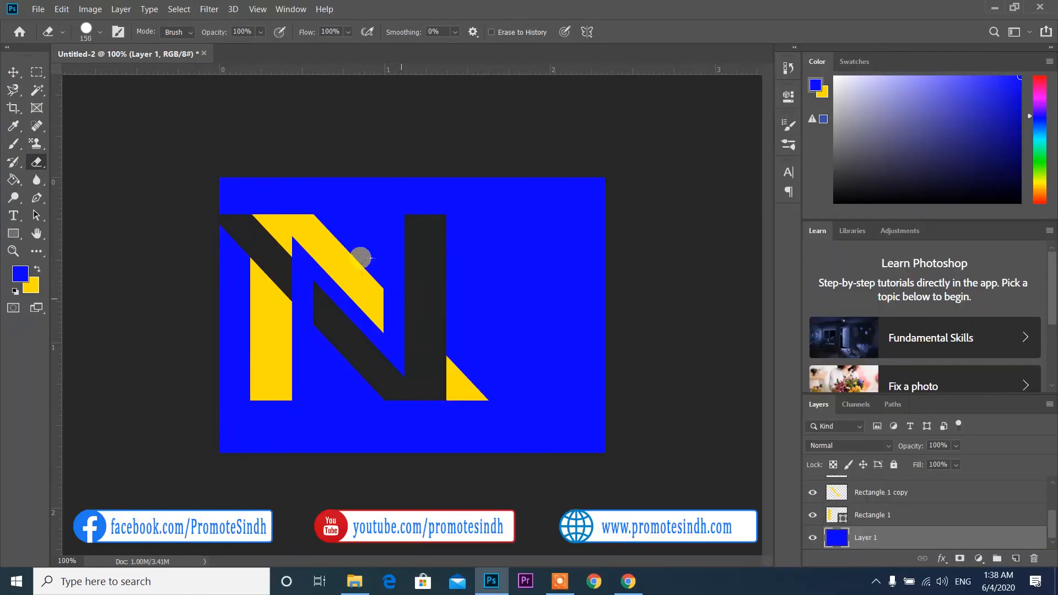
click(859, 492)
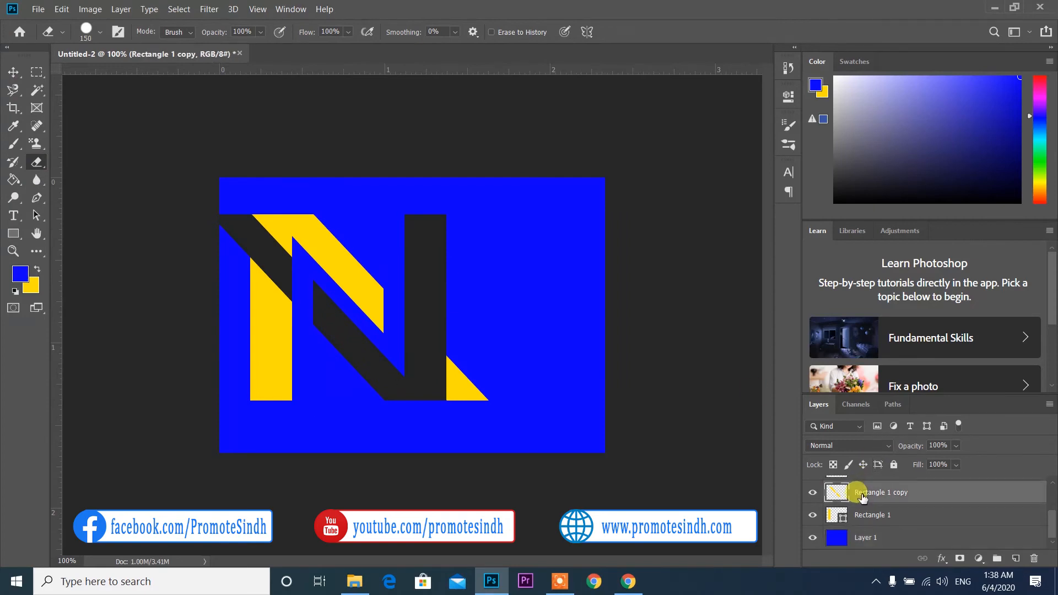
mouse_move(447, 368)
mouse_down()
mouse_move(428, 341)
mouse_move(460, 373)
mouse_up()
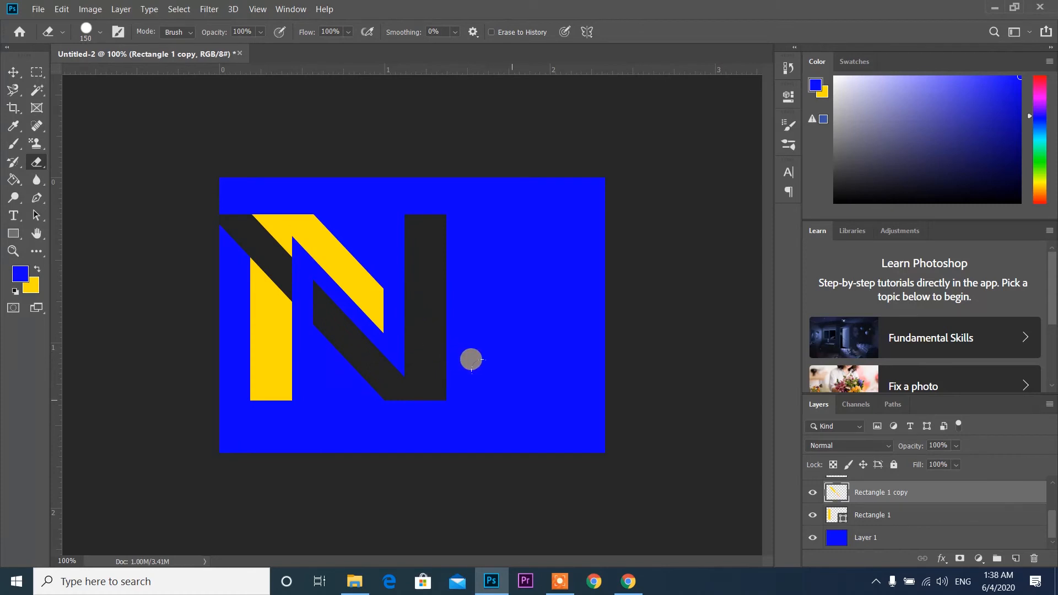
- Erase the dark diagonal's upper piece overlapping the yellow bars on its Rectangle 1 copy 2 layer, and remove the hidden Rectangle 1 copy 3 layer
scroll(886, 511, up, 3)
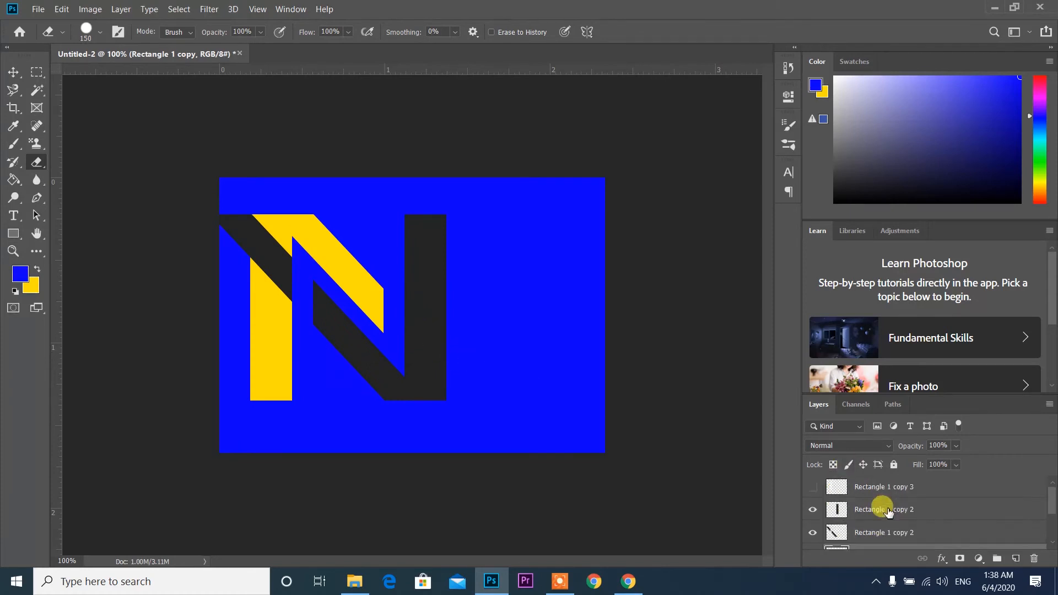
click(880, 533)
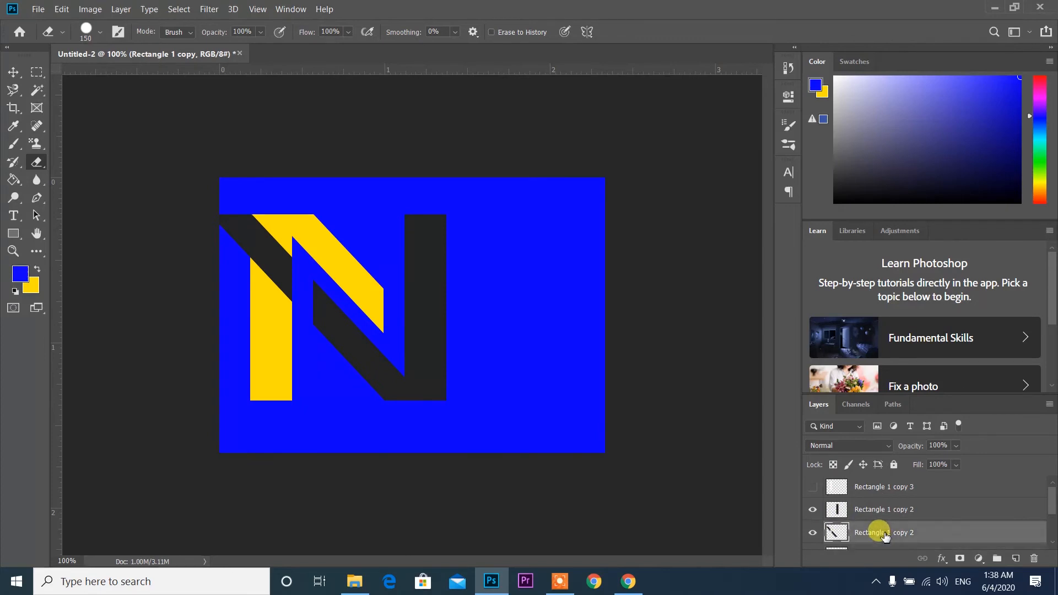
mouse_move(193, 194)
mouse_down()
mouse_move(214, 223)
mouse_move(215, 264)
mouse_up()
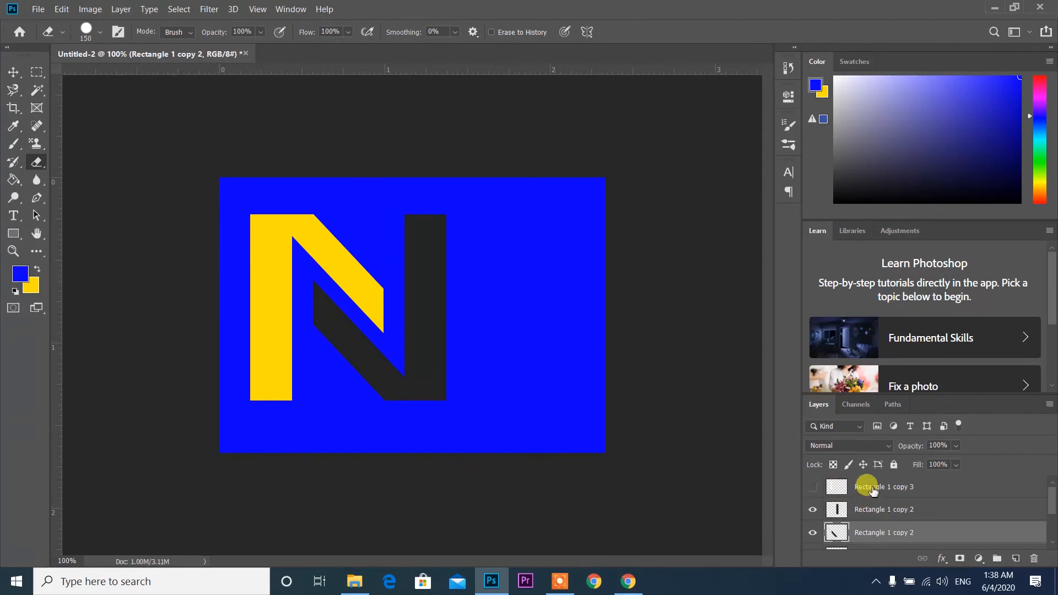
key(v)
scroll(876, 507, down, 3)
scroll(886, 515, up, 2)
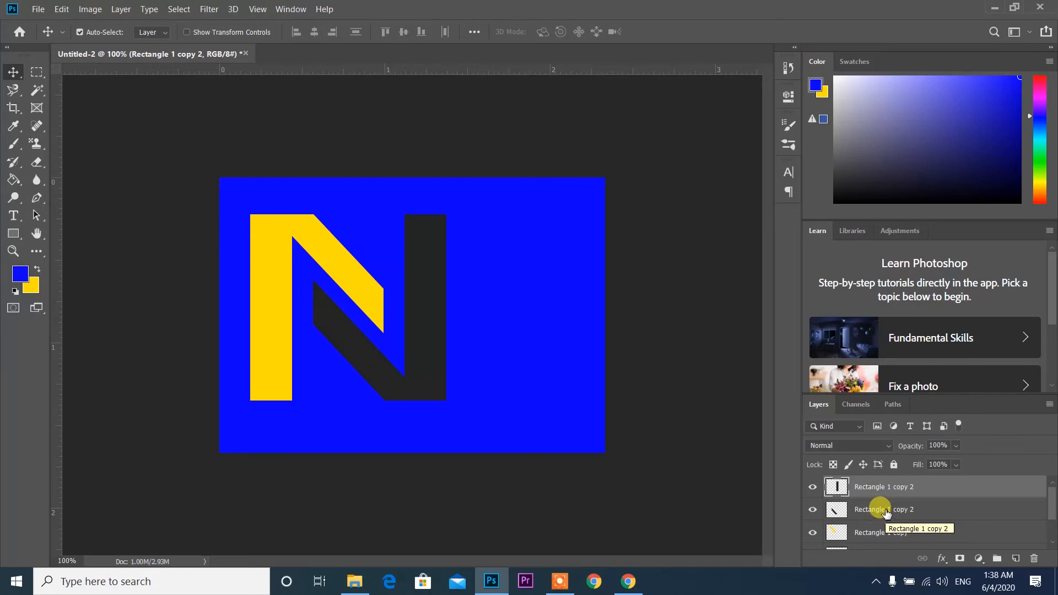
- Group the four bar layers of the N, both Rectangle 1 copy 2 layers, Rectangle 1 copy and Rectangle 1
click(884, 511)
click(871, 486)
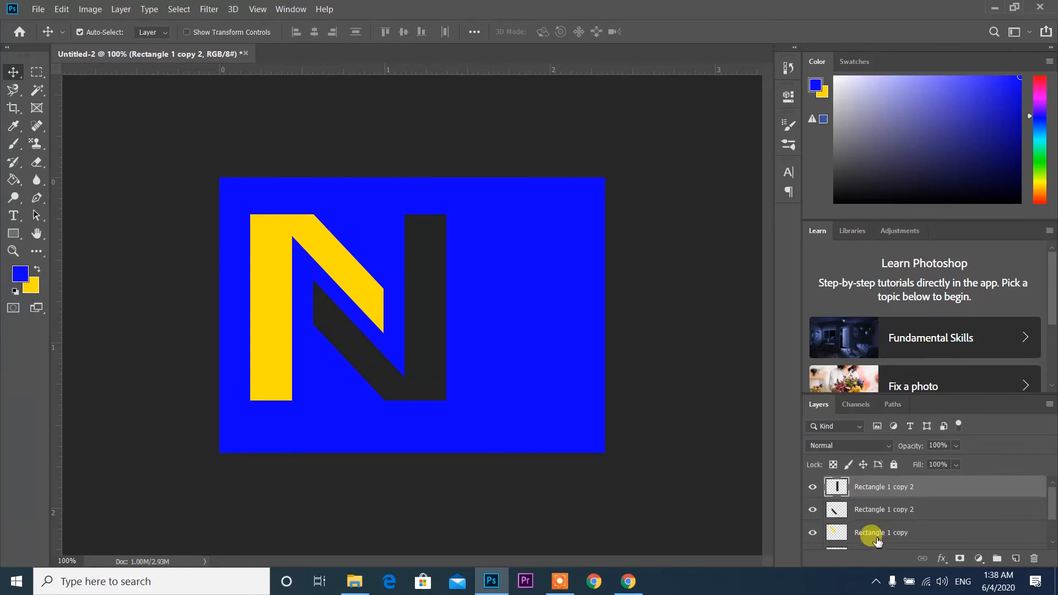
shift+click(863, 508)
shift+click(881, 534)
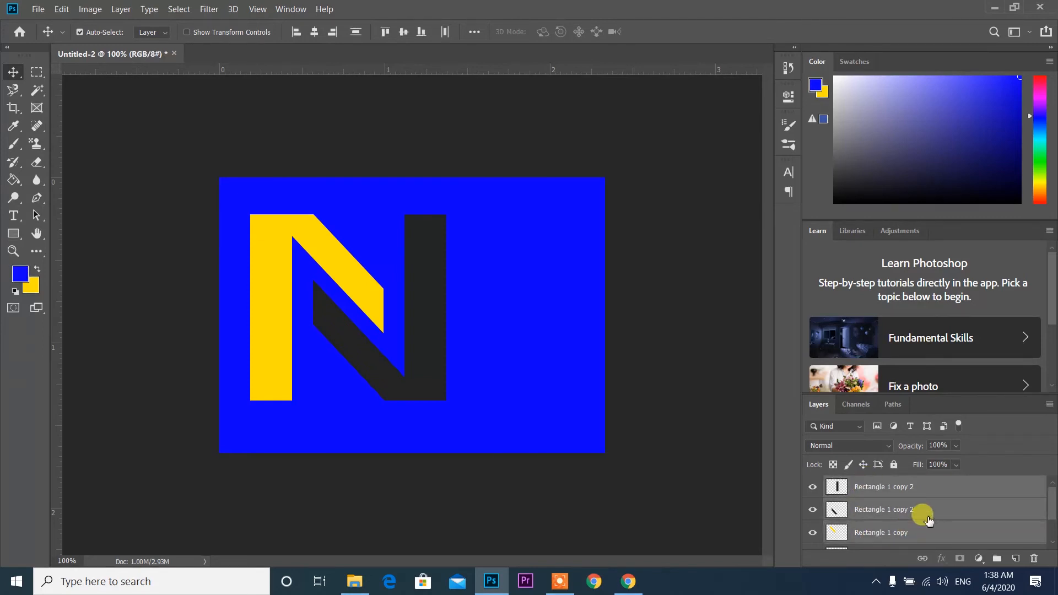
scroll(917, 515, down, 1)
shift+click(862, 515)
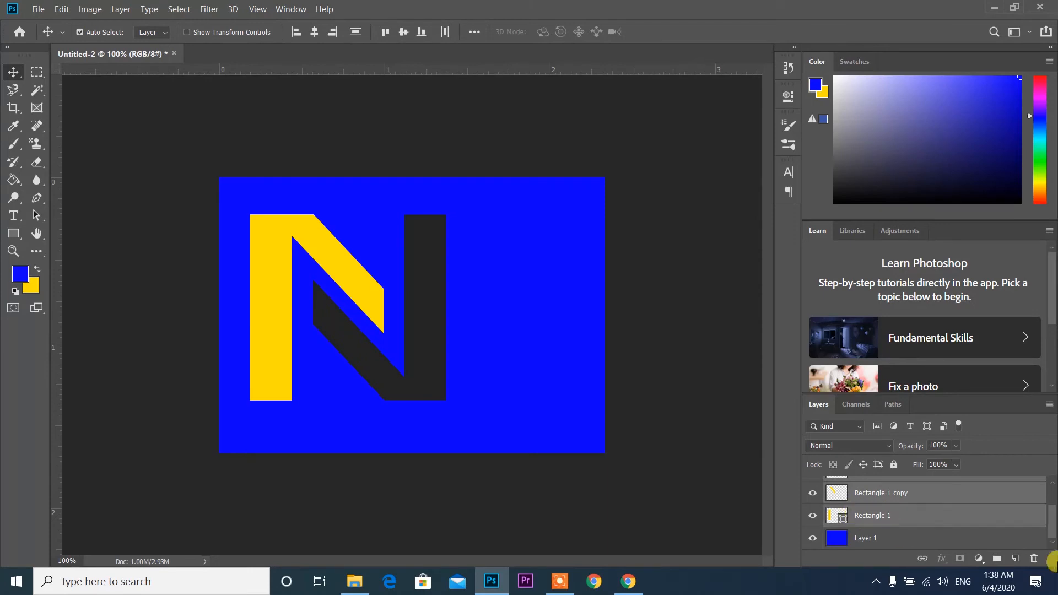
click(998, 559)
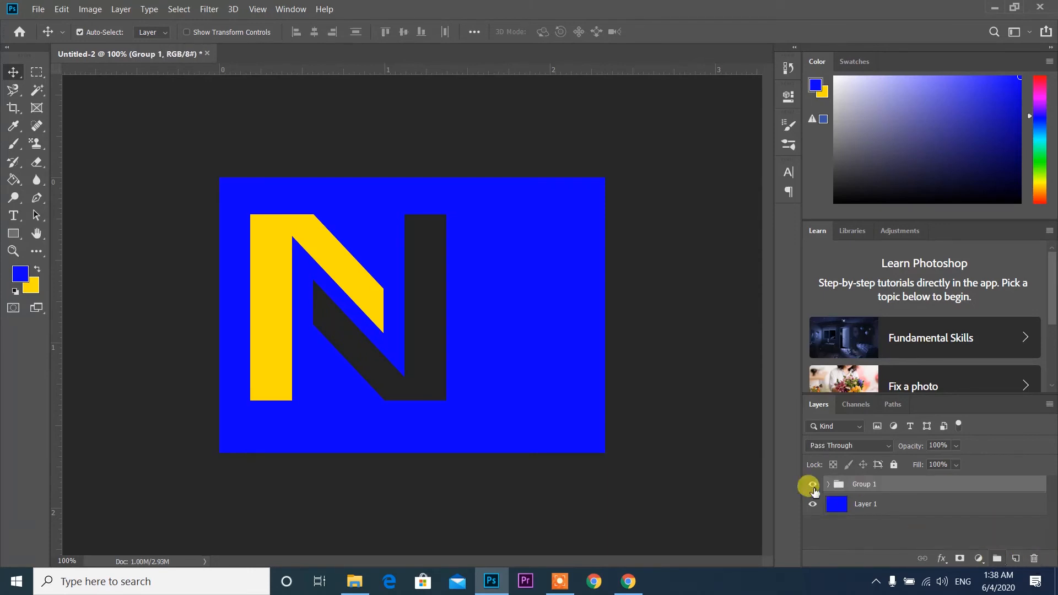
- Rename the new layer group as gggg
double_click(867, 485)
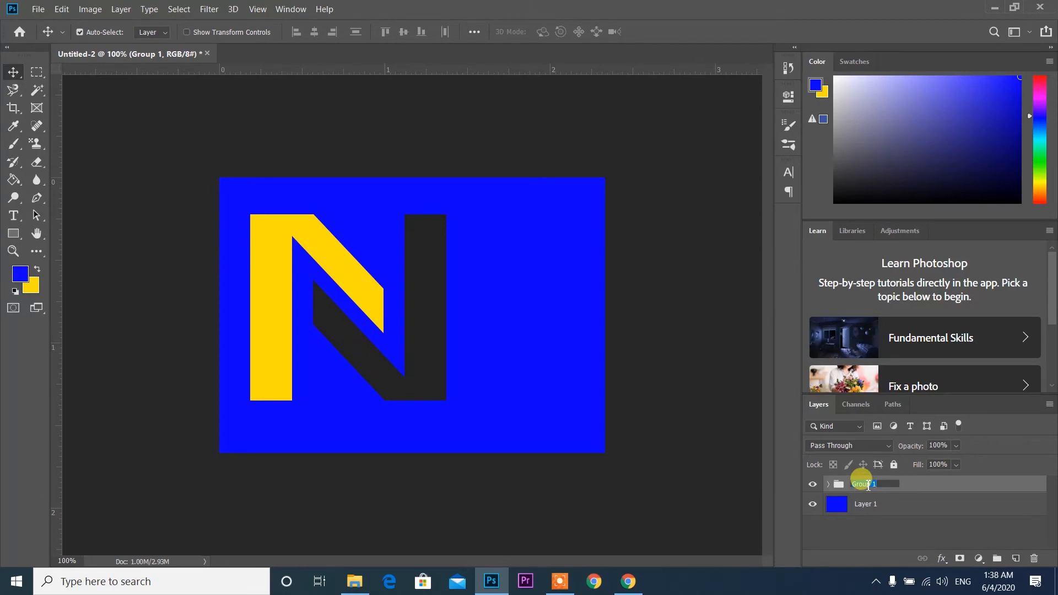
text(gggg)
click(909, 504)
- Nudge the gggg group right until the N sits at the horizontal middle of the blue canvas
click(860, 485)
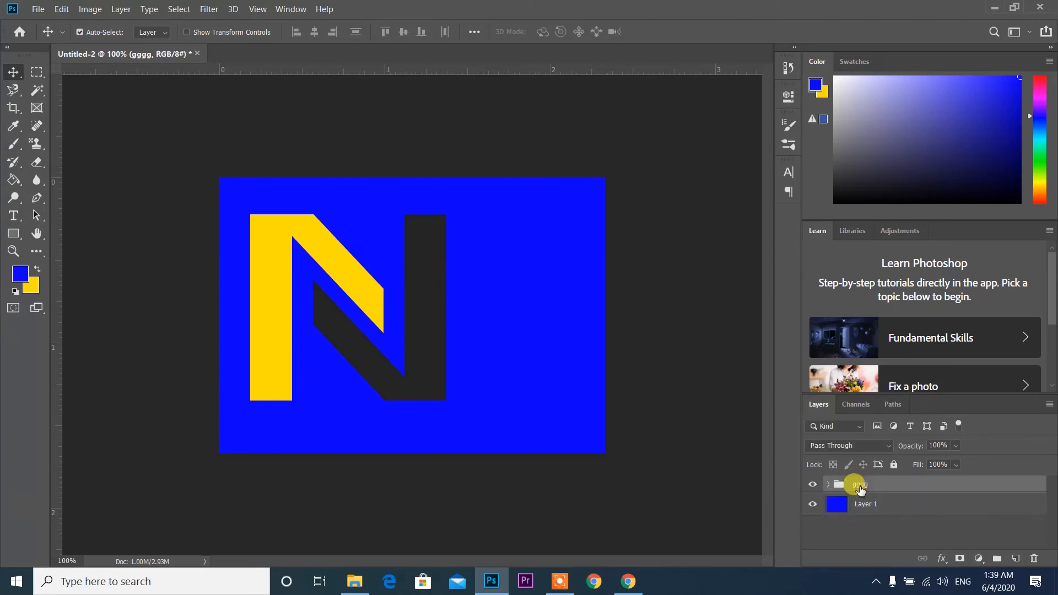
key(Right)
key(Right)
key(Right)
key(Right)
key(Right)
key(Right)
key(Right)
key(Right)
key(Right)
key(Right)
key(Right)
key(Right)
key(Right)
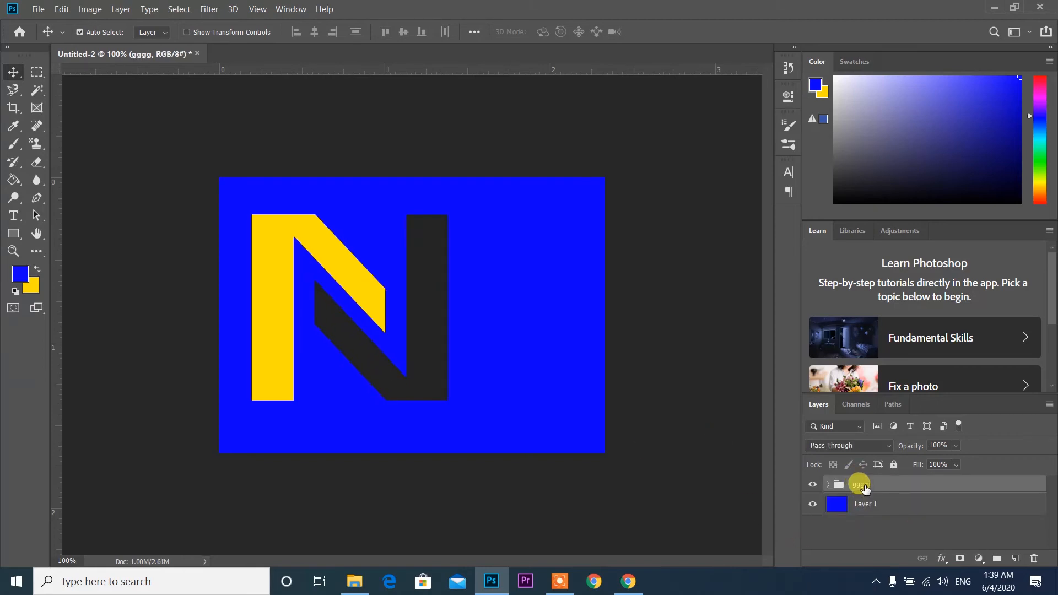
key(Right)
key(Right)
key(Right)
key(Right)
key(Right)
key(Right)
key(Right)
key(Right)
key(Right)
key(Right)
key(Right)
key(Right)
key(Right)
key(Right)
key(Right)
key(Right)
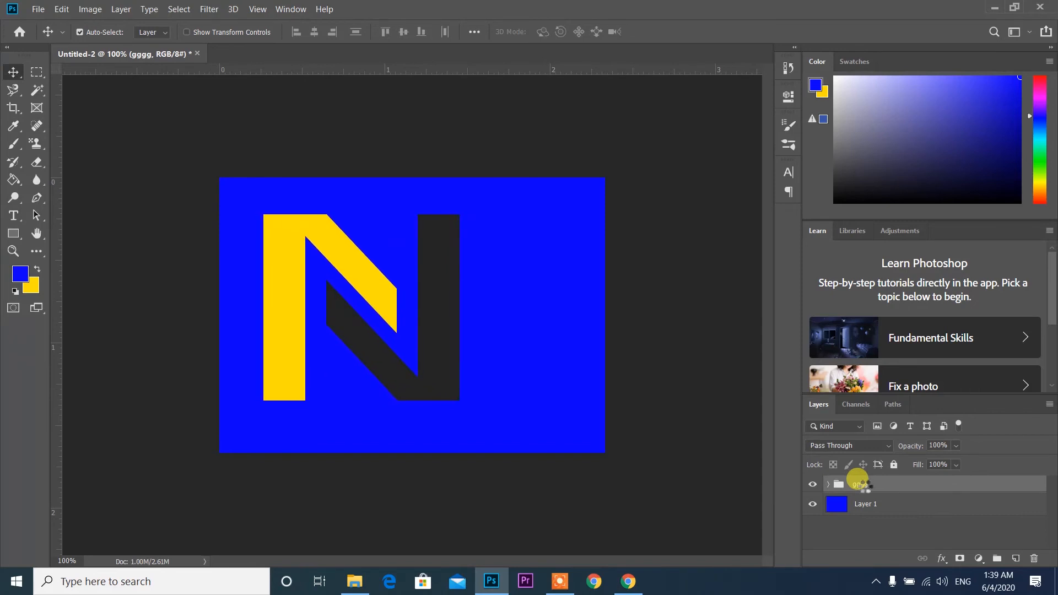
key(shift+Right)
key(shift+Right)
key(shift+Right)
key(shift+Right)
key(shift+Right)
key(shift+Right)
key(shift+Right)
key(shift+Right)
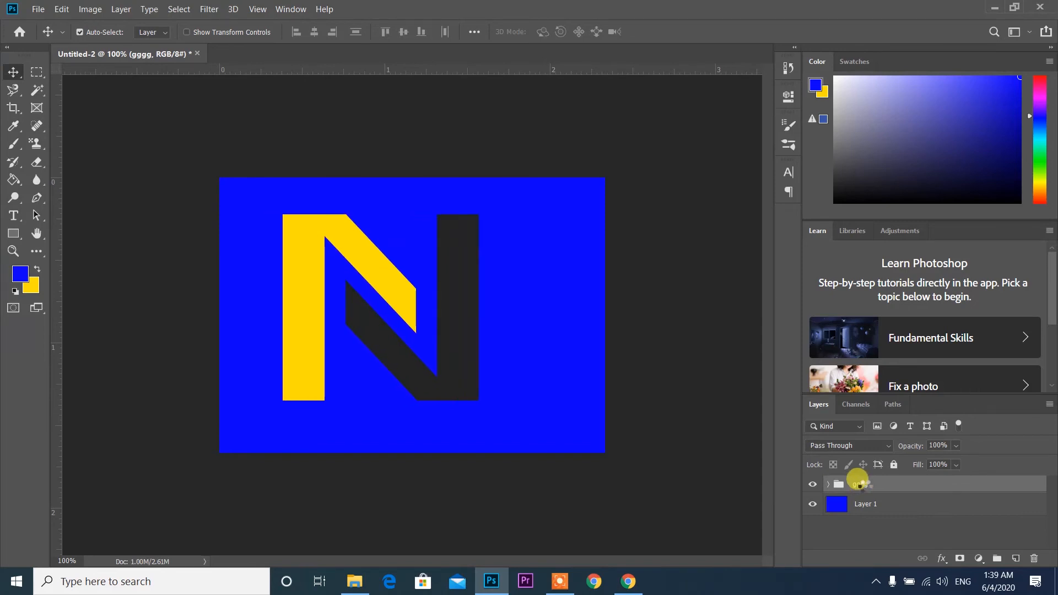
key(shift+Left)
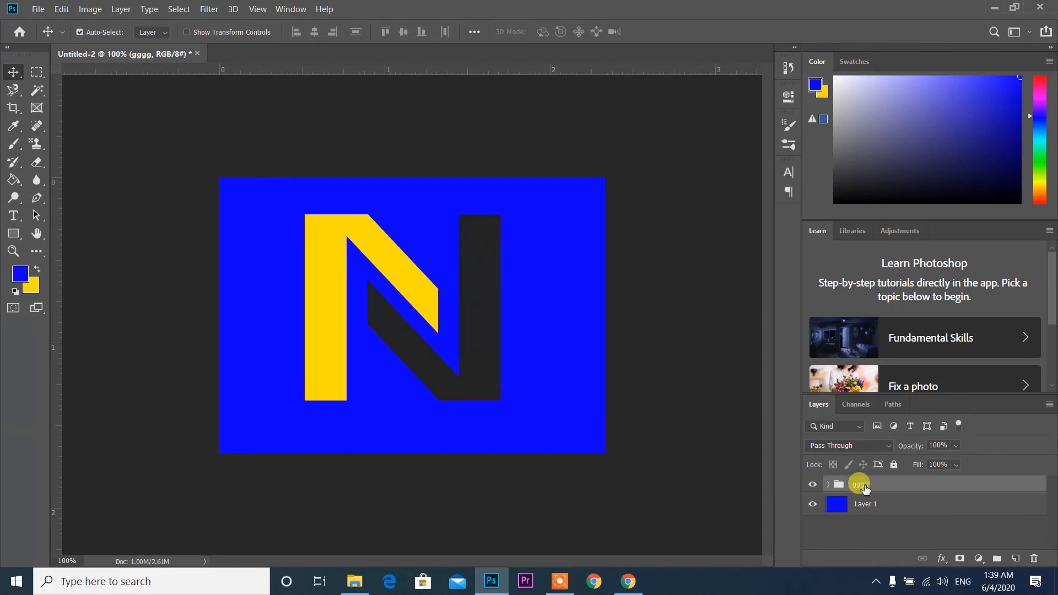
- Nudge the gggg group up until the N sits just below the canvas's upper edge
key(Up)
key(Up)
key(Up)
key(Up)
key(Up)
key(Up)
key(Up)
key(Up)
key(Up)
key(Up)
key(Up)
key(Up)
key(Up)
key(Up)
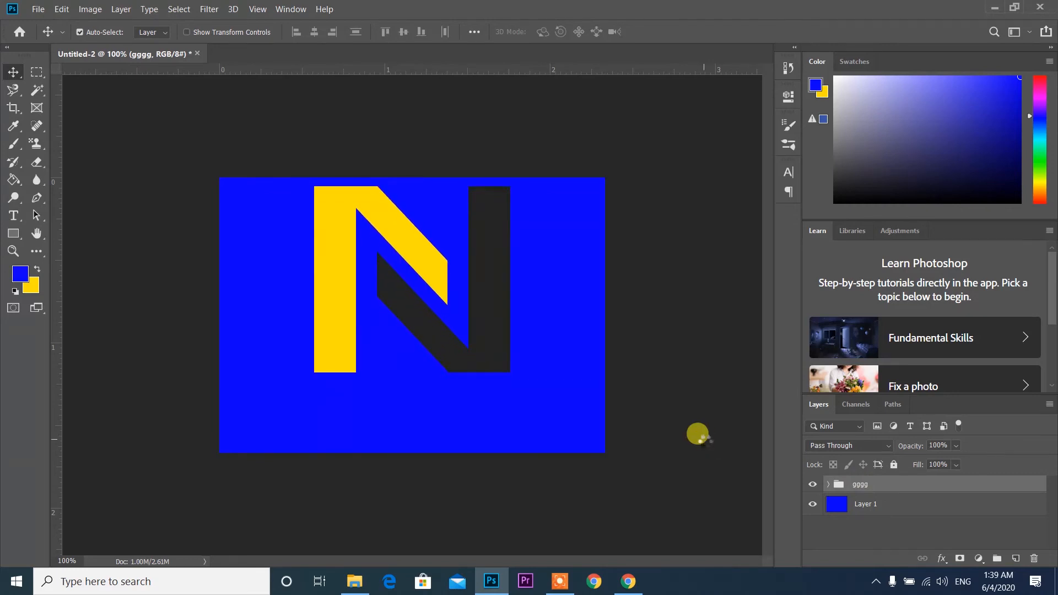
key(Up)
key(Down)
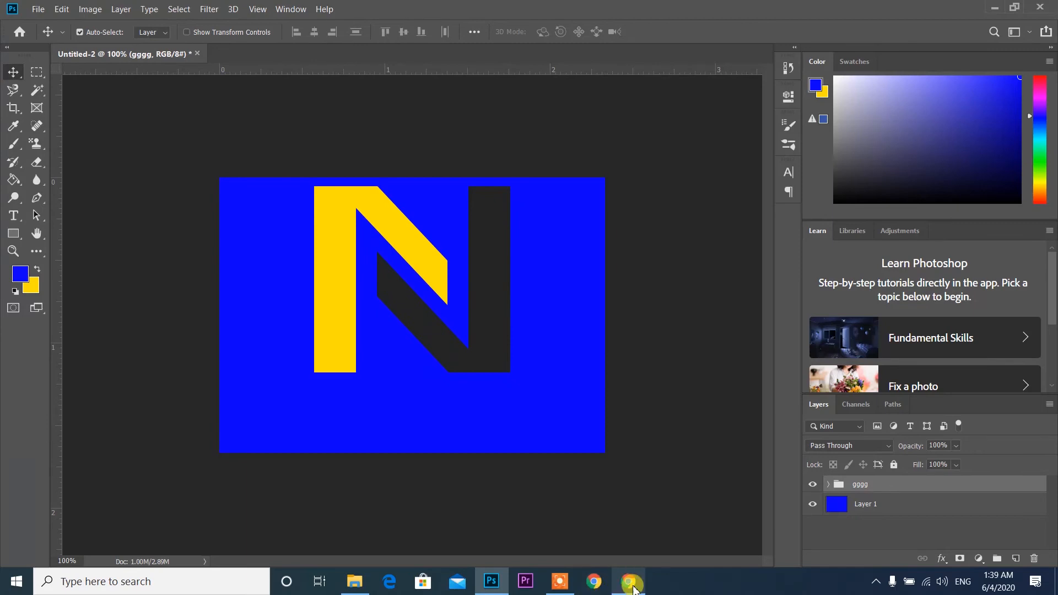
- Add the text NOHAN below the N in yellow 16 pt Cambria Bold
mouse_move(632, 587)
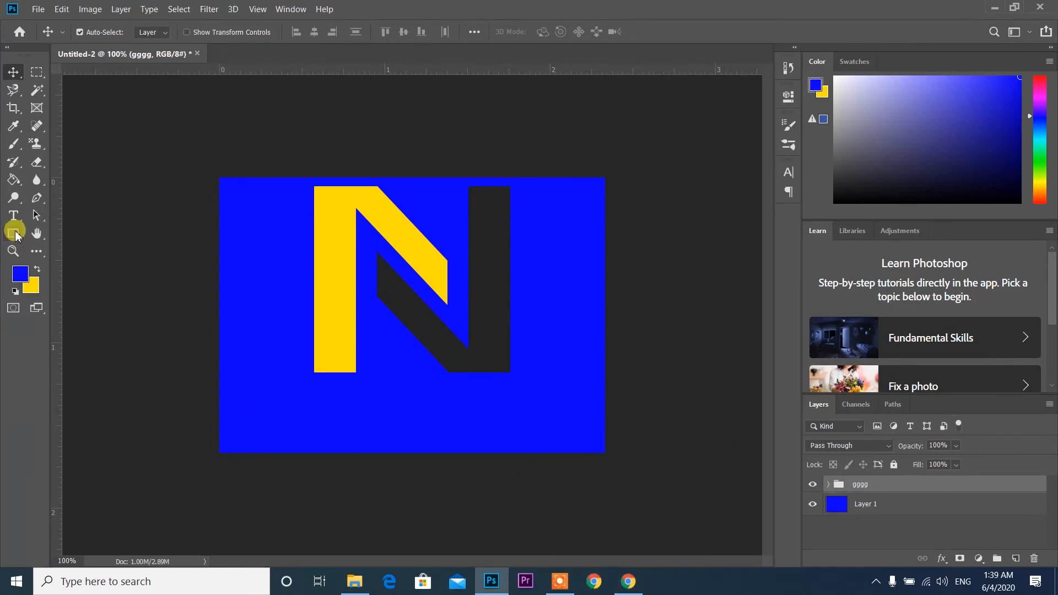
click(14, 217)
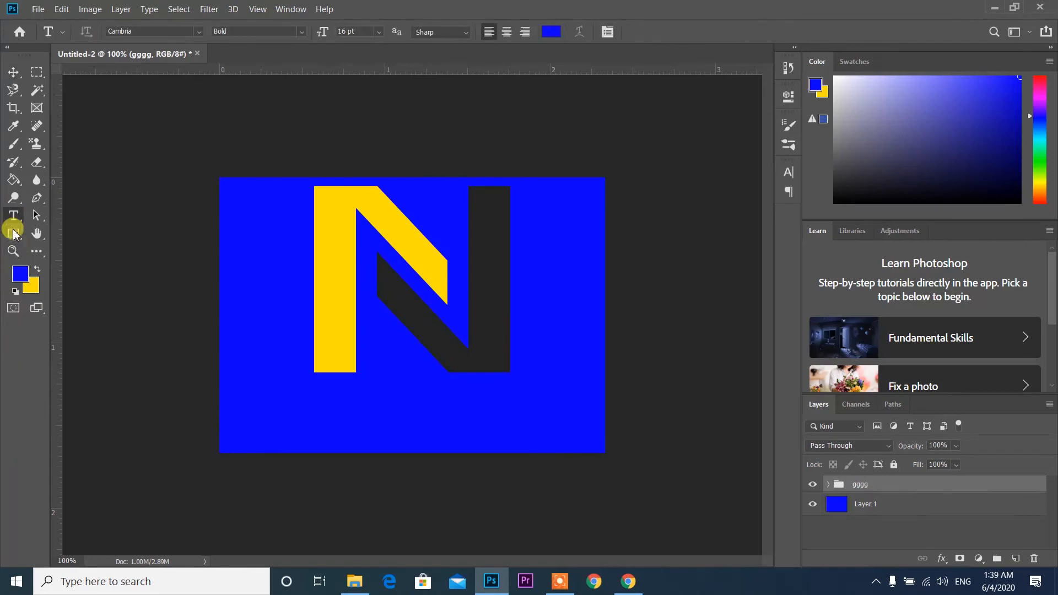
click(316, 406)
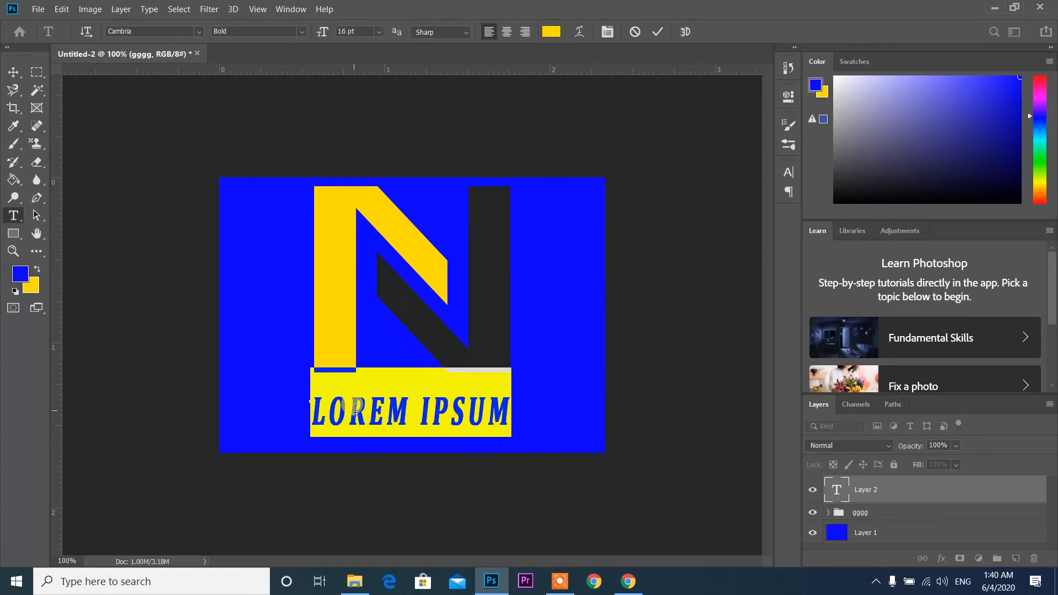
text(NOHAN)
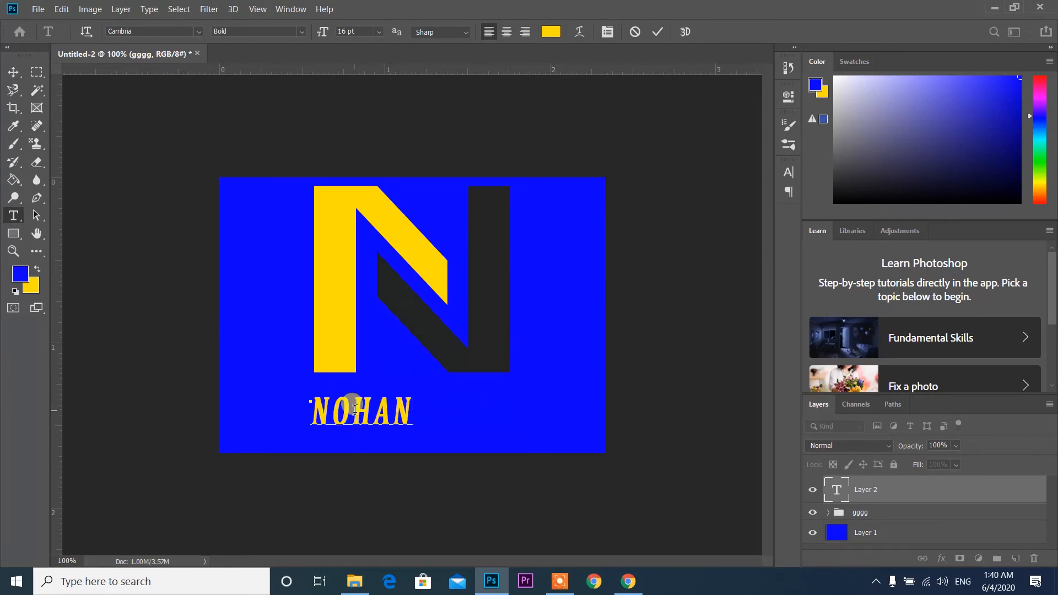
click(14, 72)
- Enlarge the NOHAN text to 33 pt, make its letters upright and place it directly beneath the N
click(787, 121)
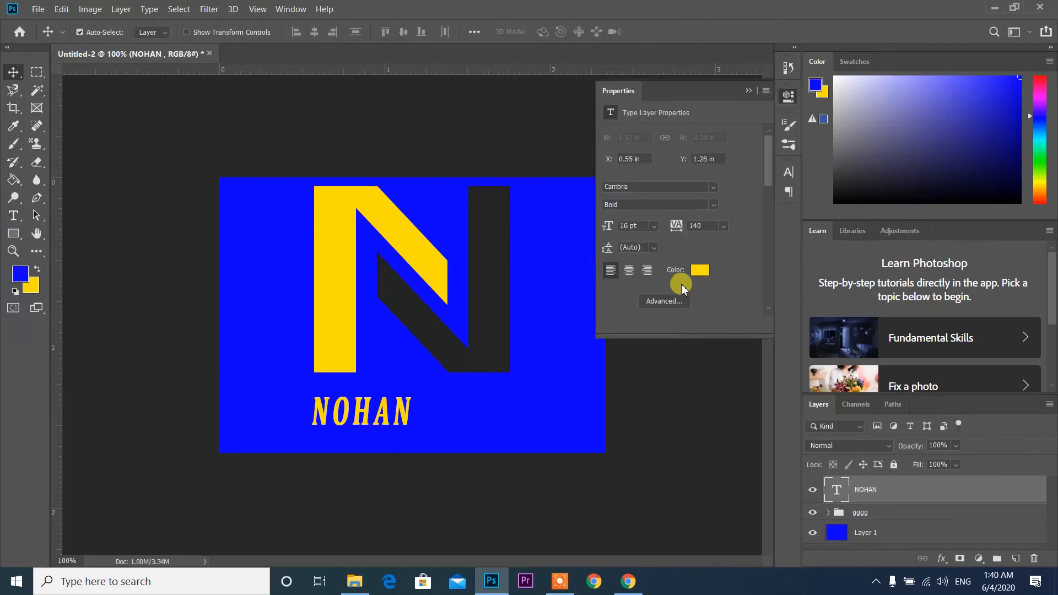
drag(608, 231, 613, 225)
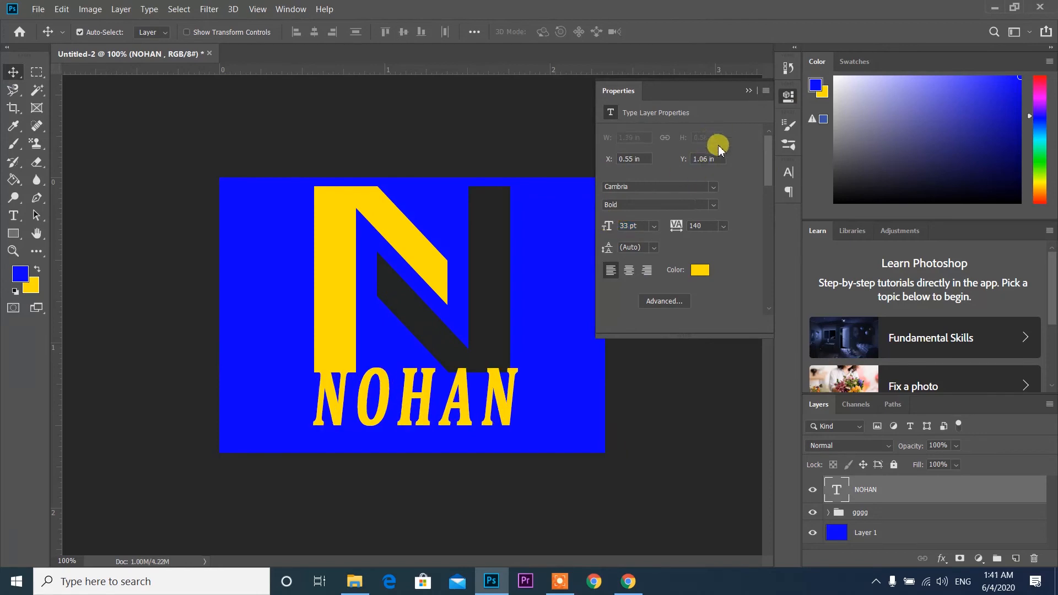
click(617, 273)
click(748, 91)
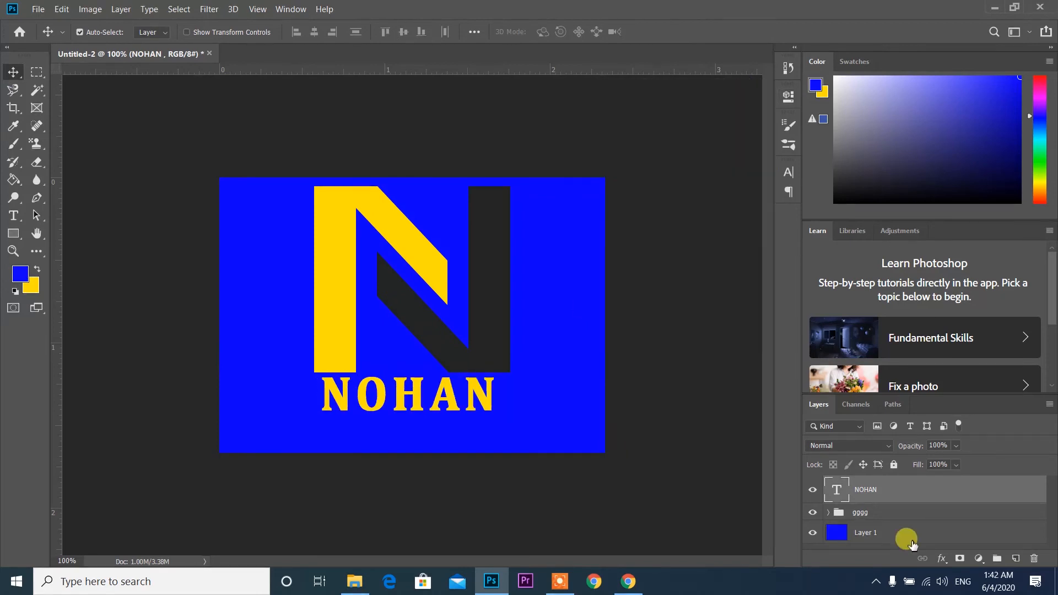
- Align the horizontal centers of the NOHAN text layer and the gggg group
ctrl+click(880, 499)
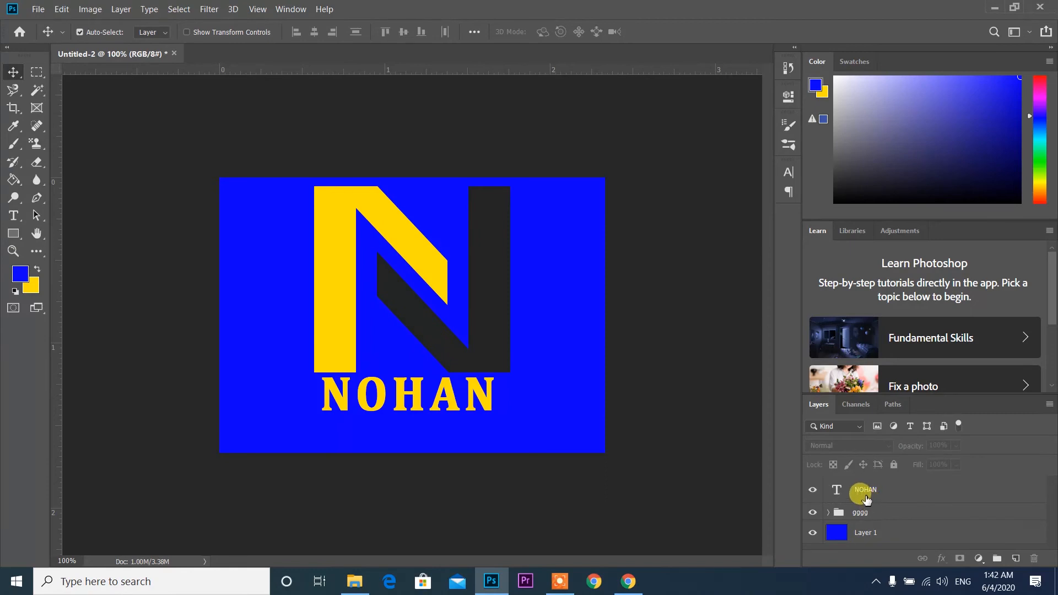
click(864, 492)
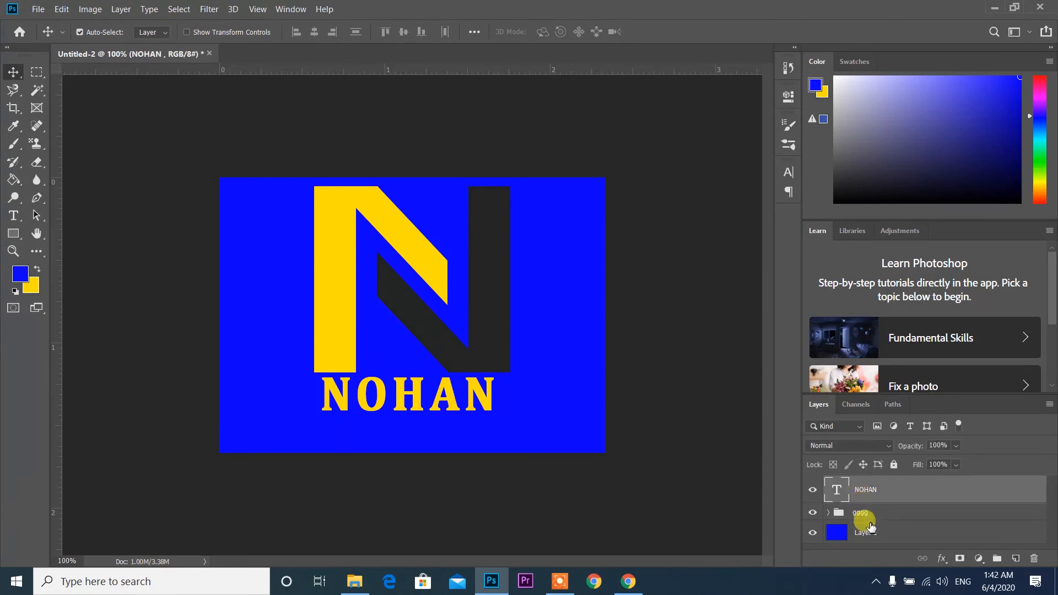
ctrl+click(857, 512)
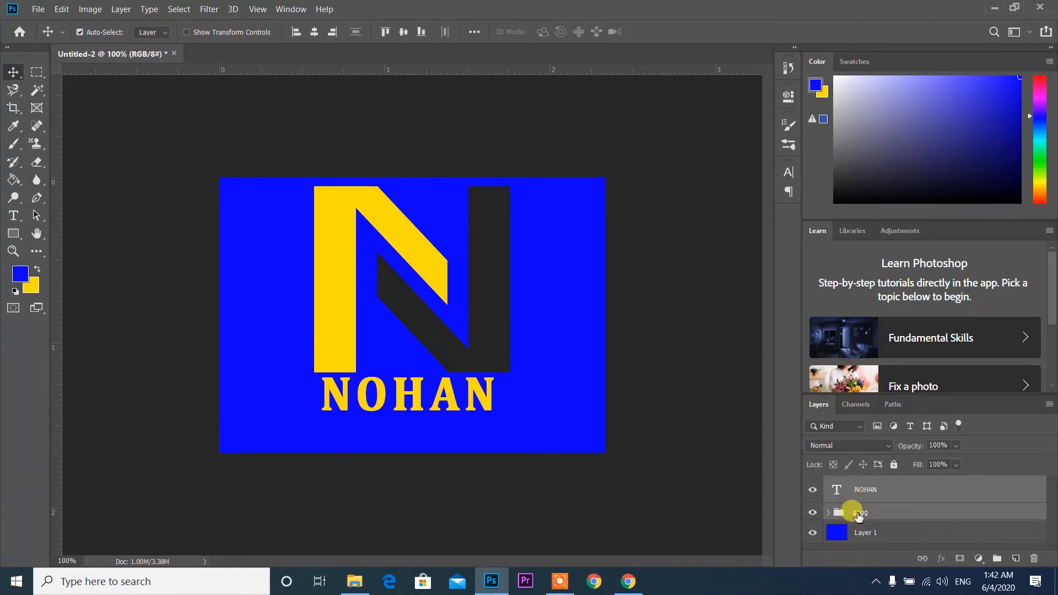
click(315, 33)
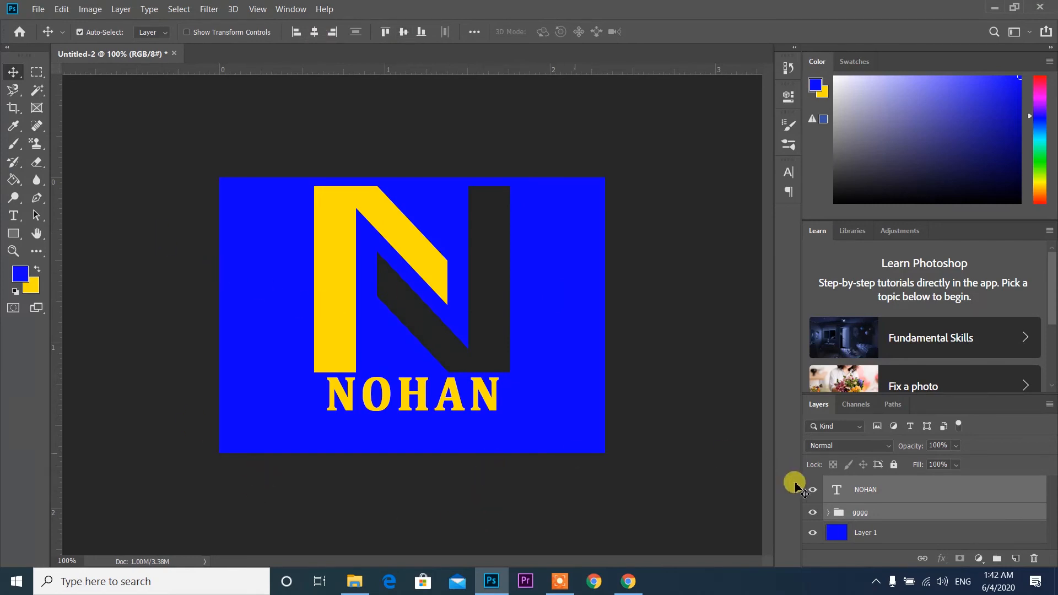
- Add the text Compmany in yellow Cambria Regular and position it centrally below NOHAN
click(868, 490)
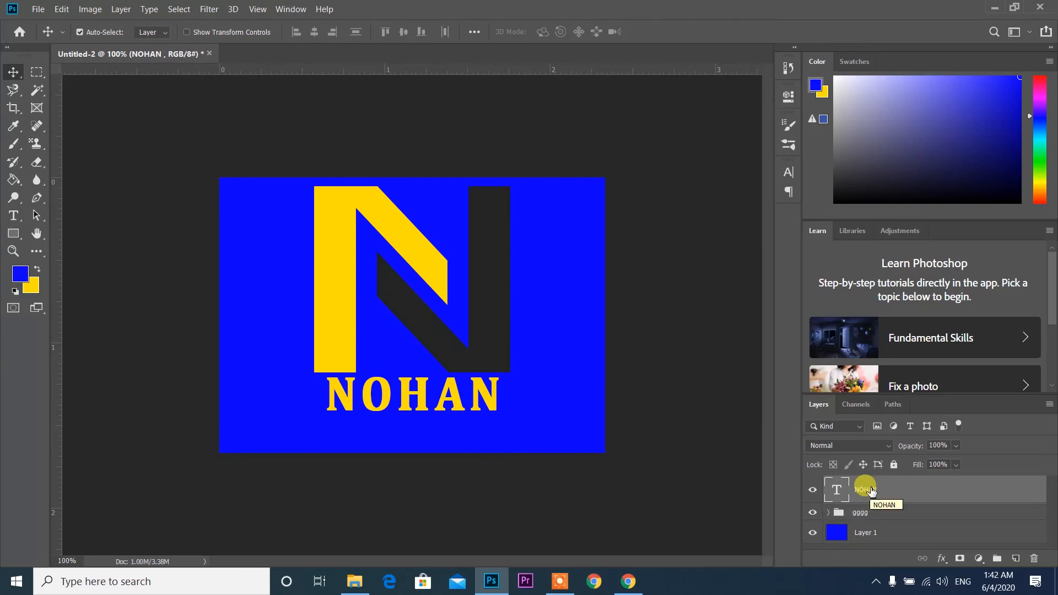
click(13, 216)
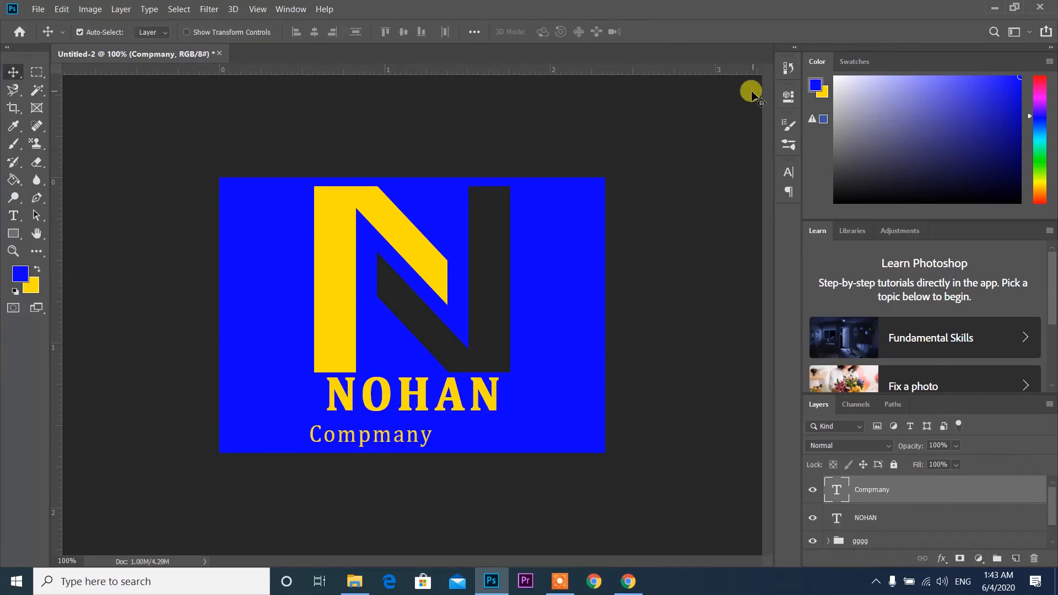
drag(391, 436, 423, 433)
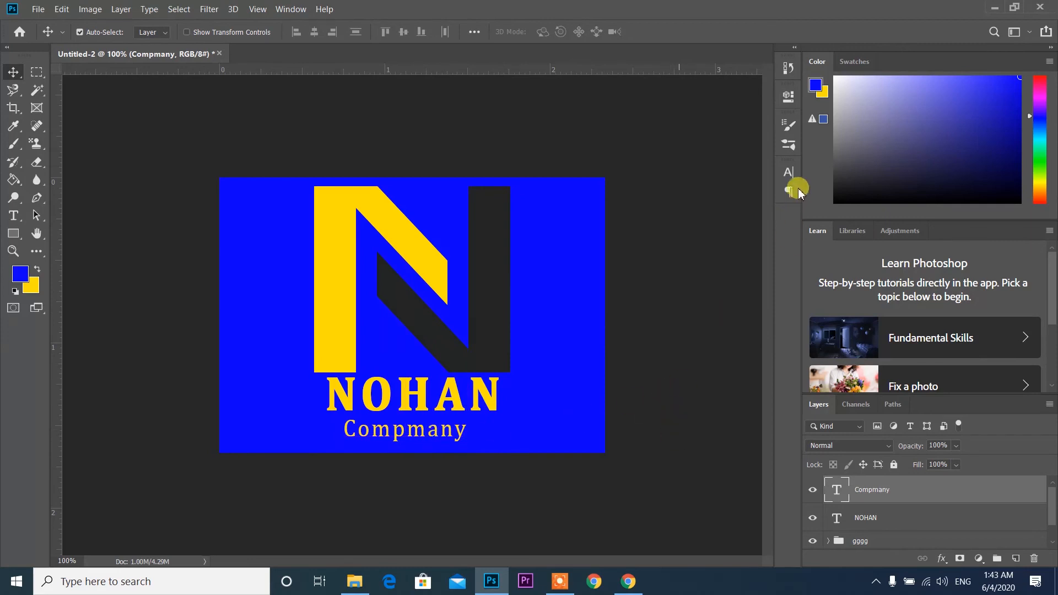
- Recolor the Compmany text with the dark grey sampled from the N's vertical bar
click(787, 97)
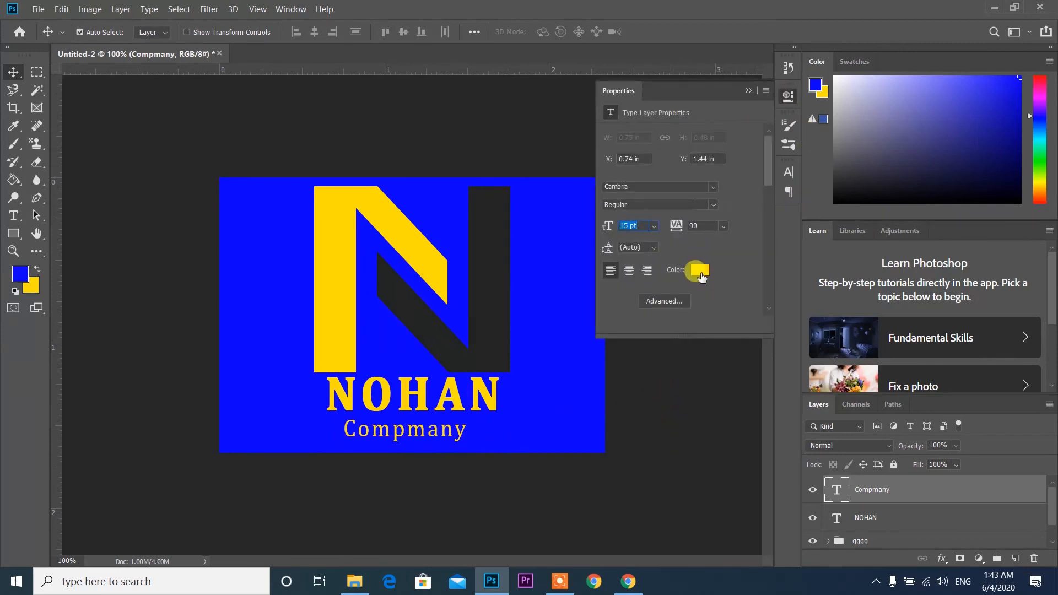
click(701, 273)
click(642, 265)
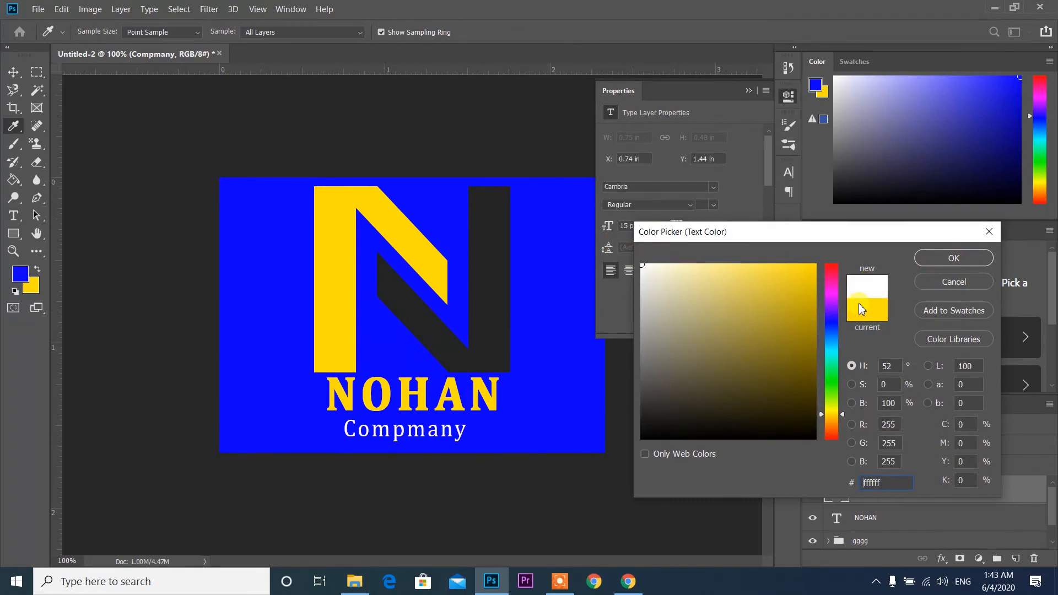
click(495, 312)
click(949, 258)
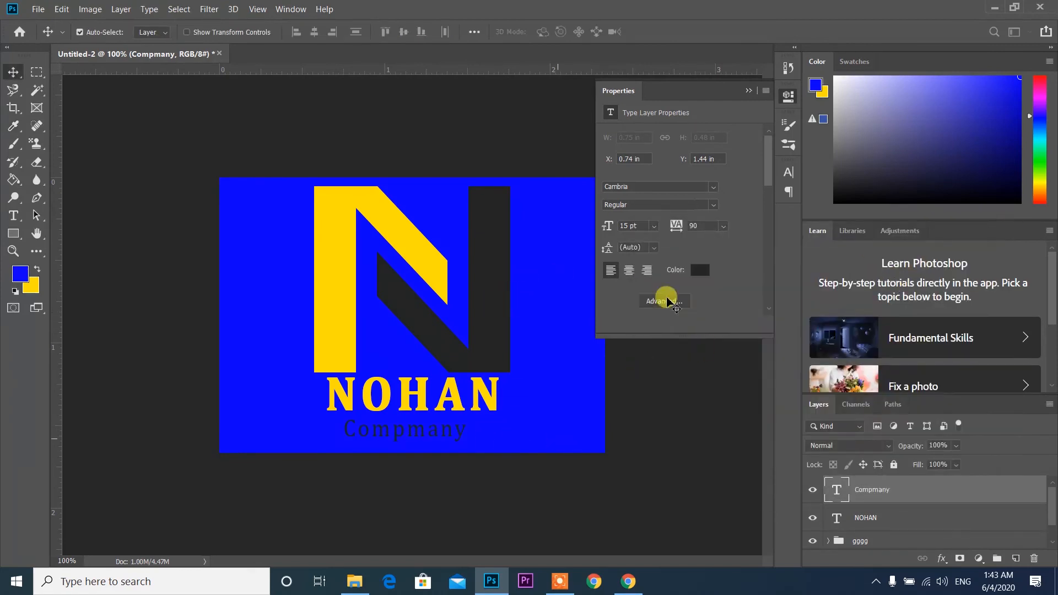
- Set the Compmany text color to black (000000)
click(700, 269)
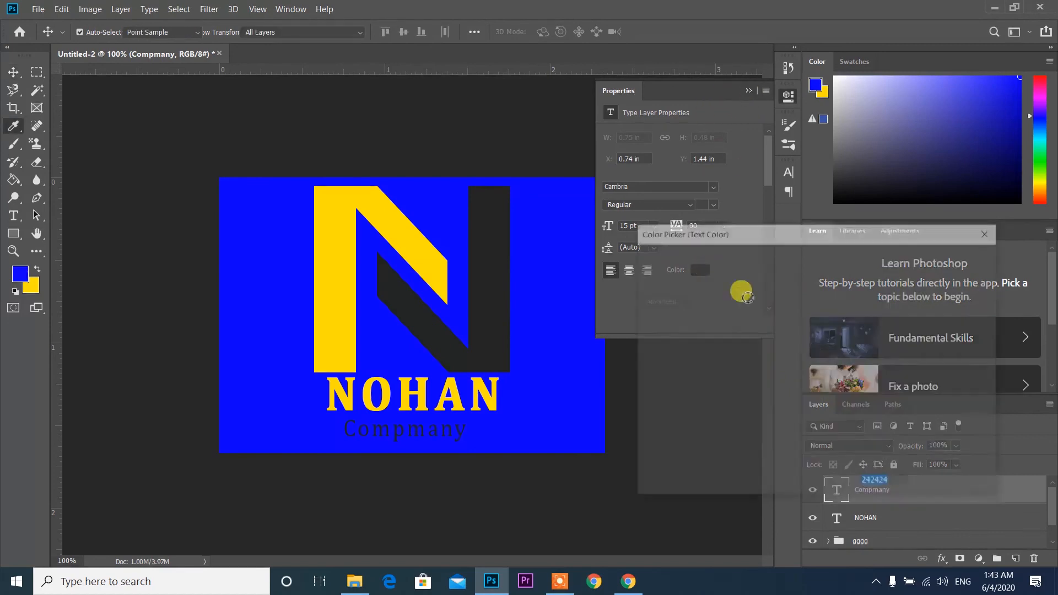
click(816, 439)
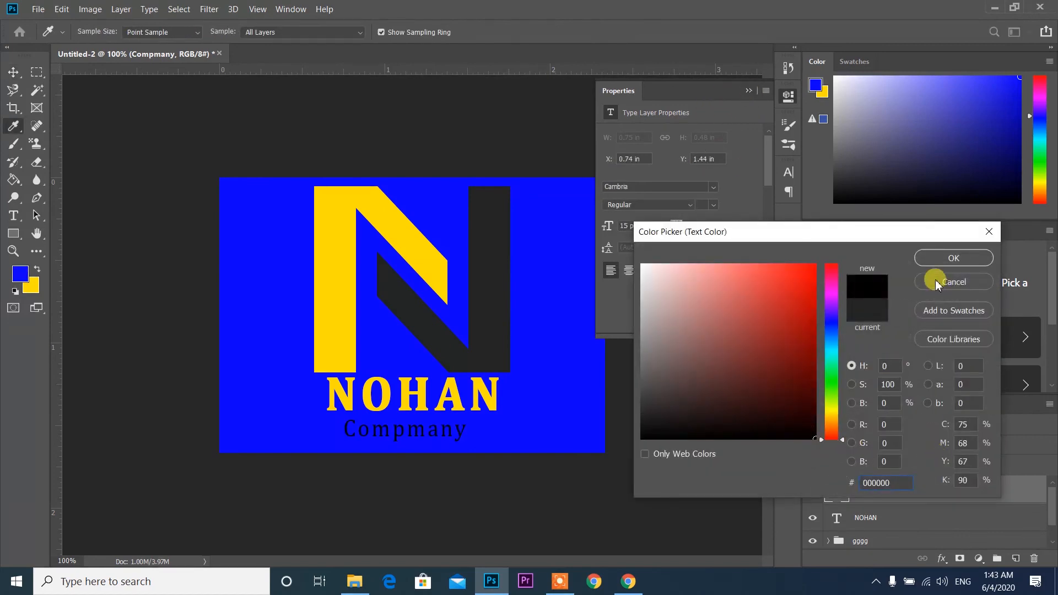
click(954, 258)
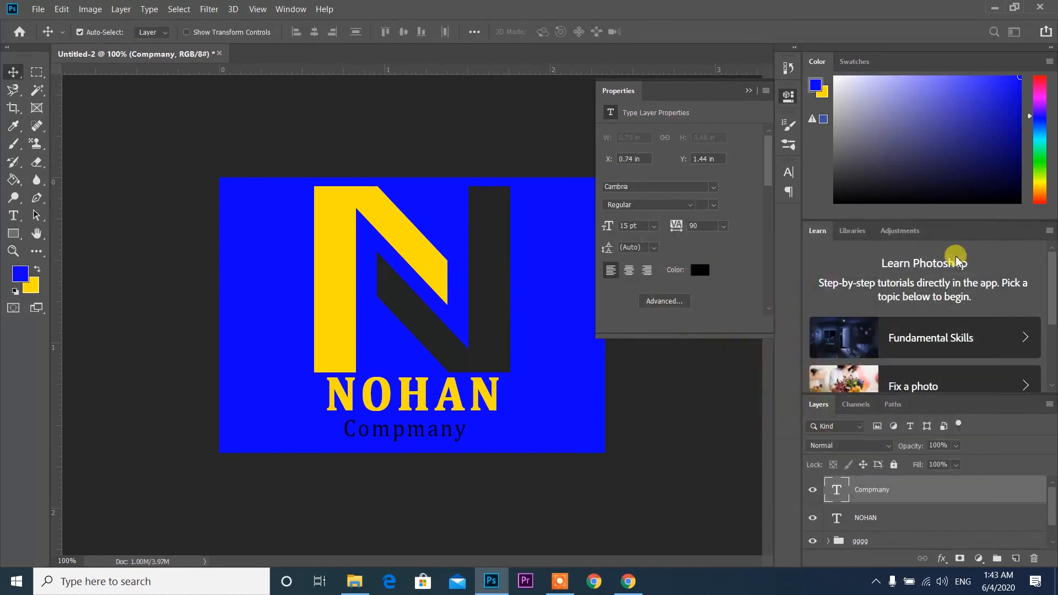
click(749, 91)
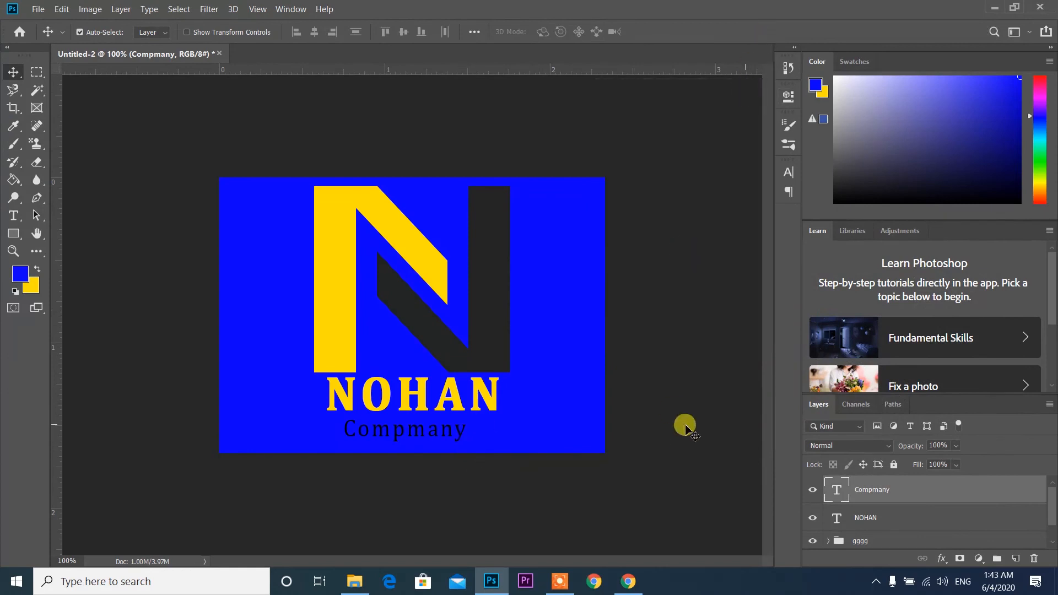
- Align the horizontal centers of the NOHAN and Compmany text layers
click(865, 521)
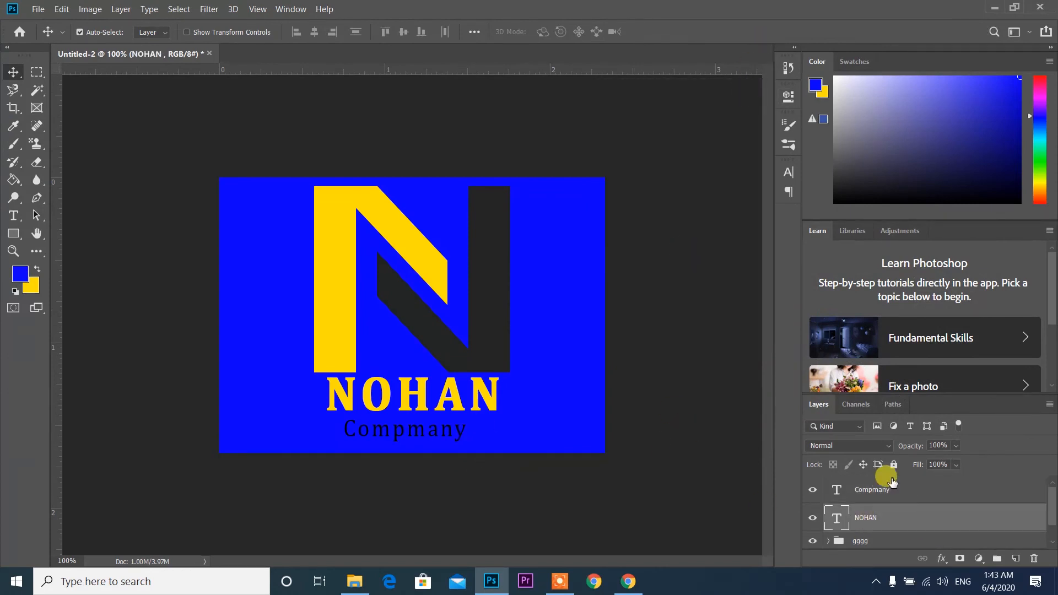
shift+click(873, 493)
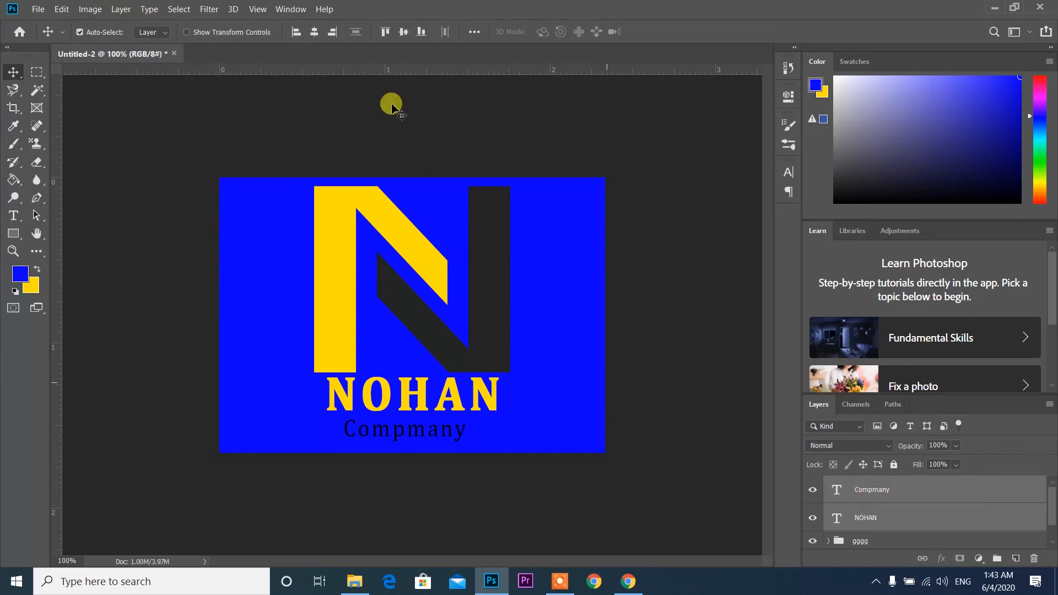
click(314, 31)
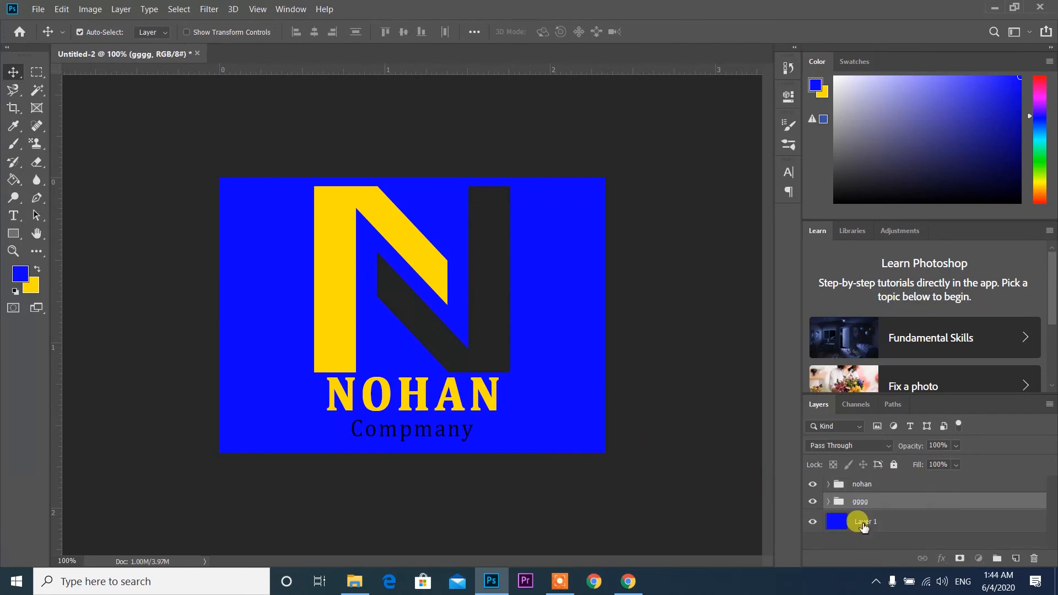
- Hide the blue Layer 1 and save the logo as a PNG named Nohan in Downloads with the large file size option
click(860, 523)
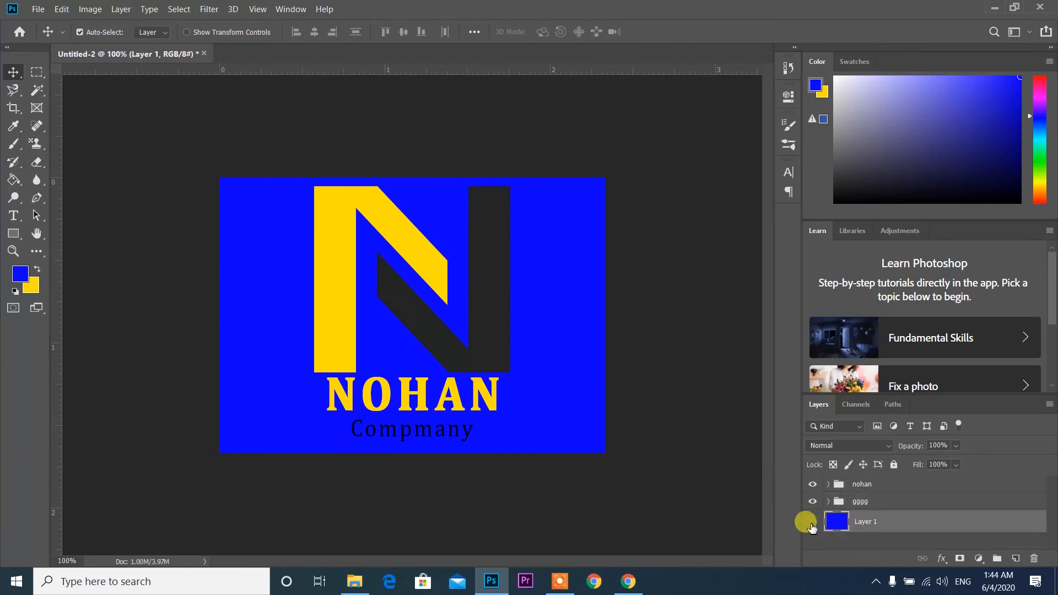
click(810, 522)
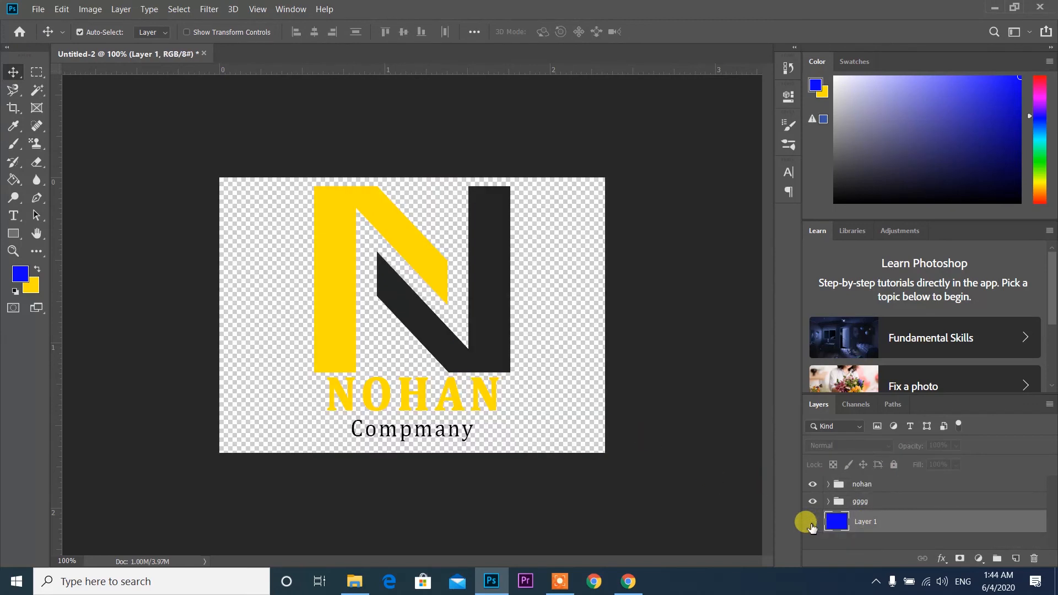
click(38, 9)
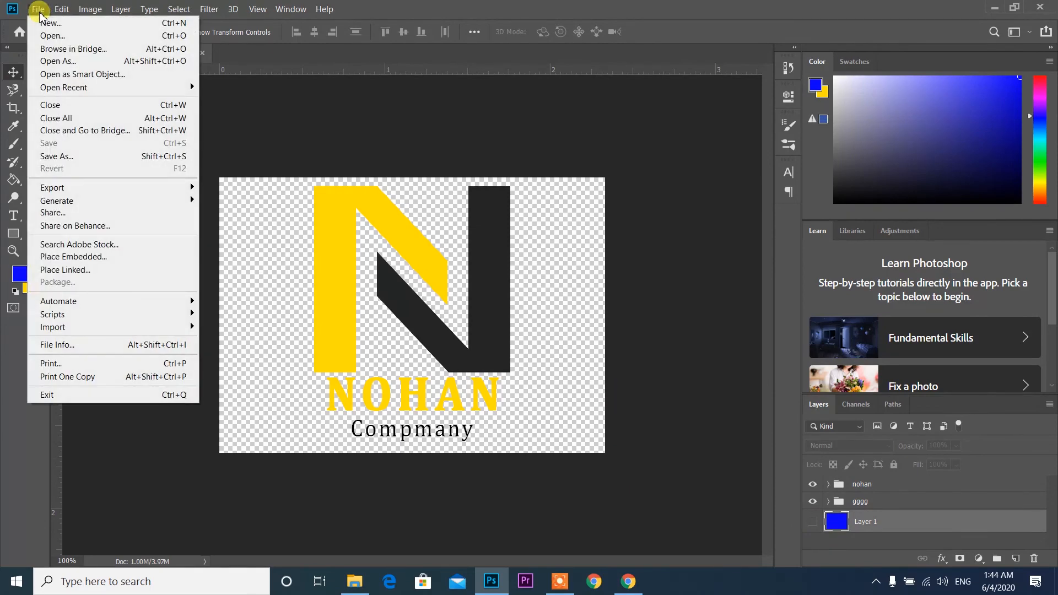
click(94, 157)
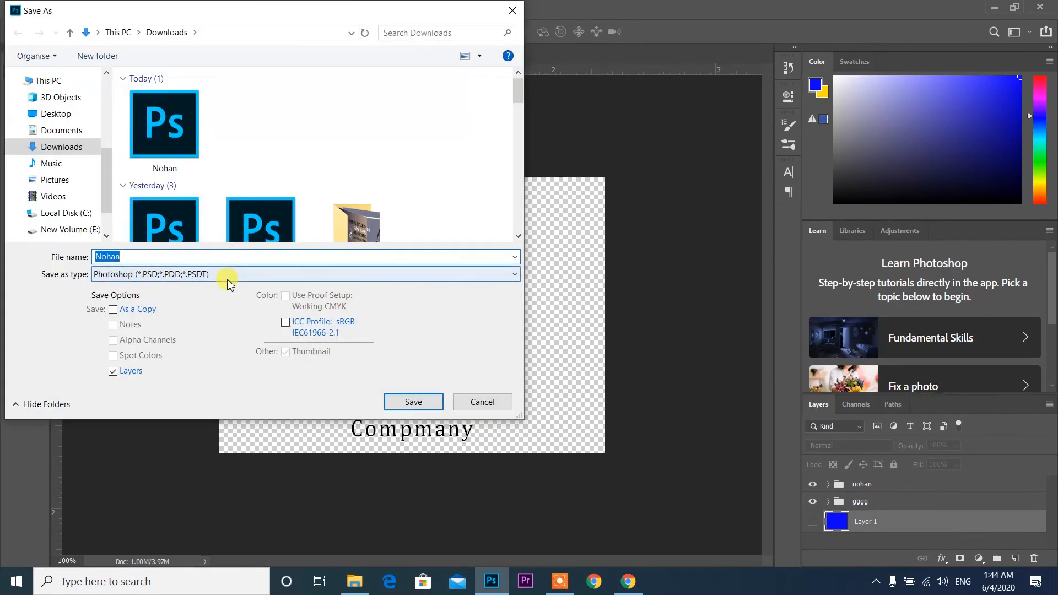
click(228, 278)
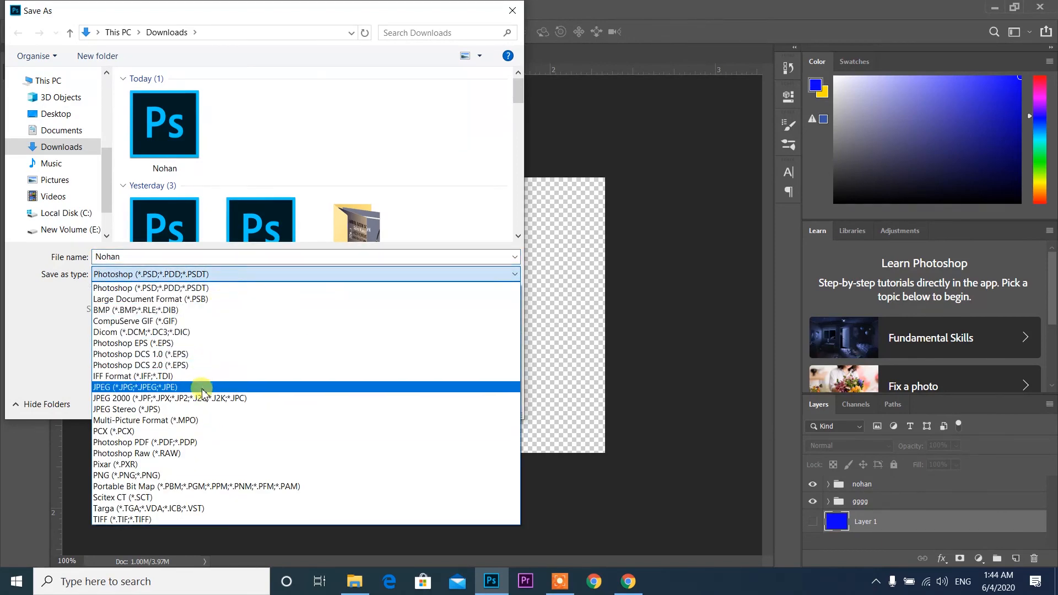
click(195, 475)
click(417, 411)
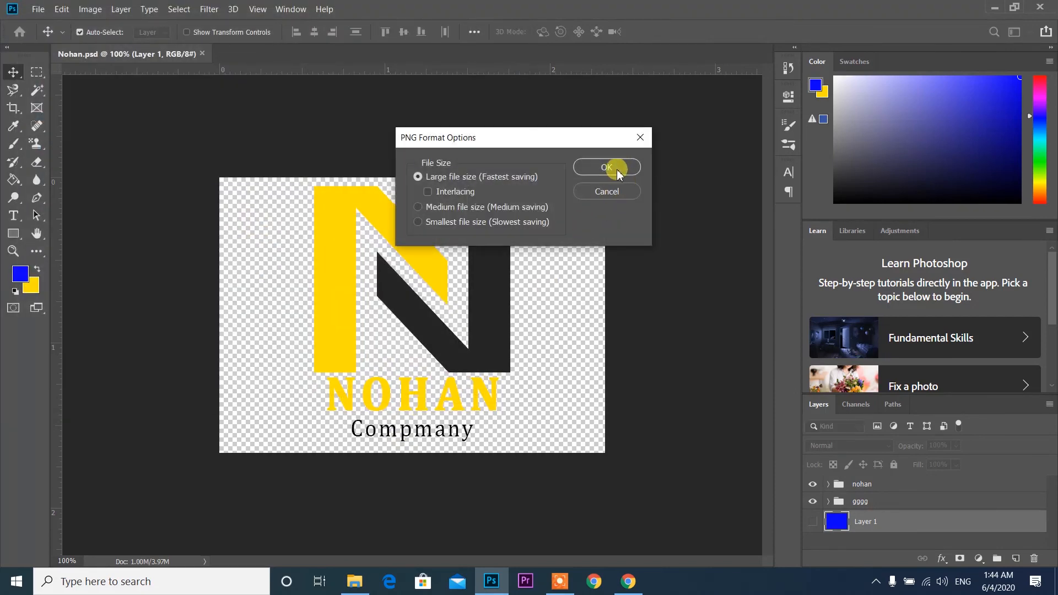
click(618, 172)
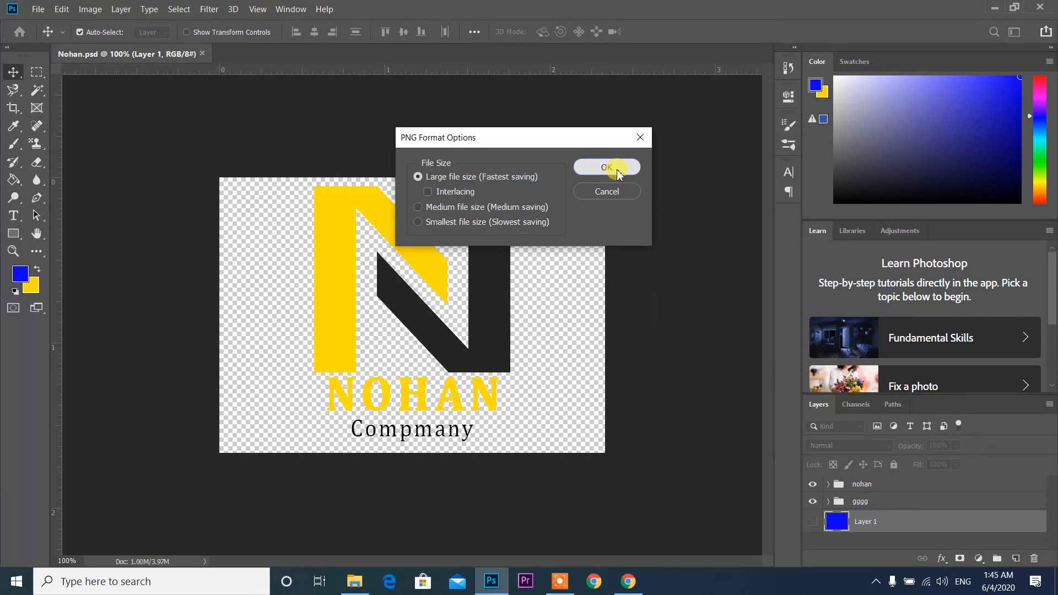
click(616, 172)
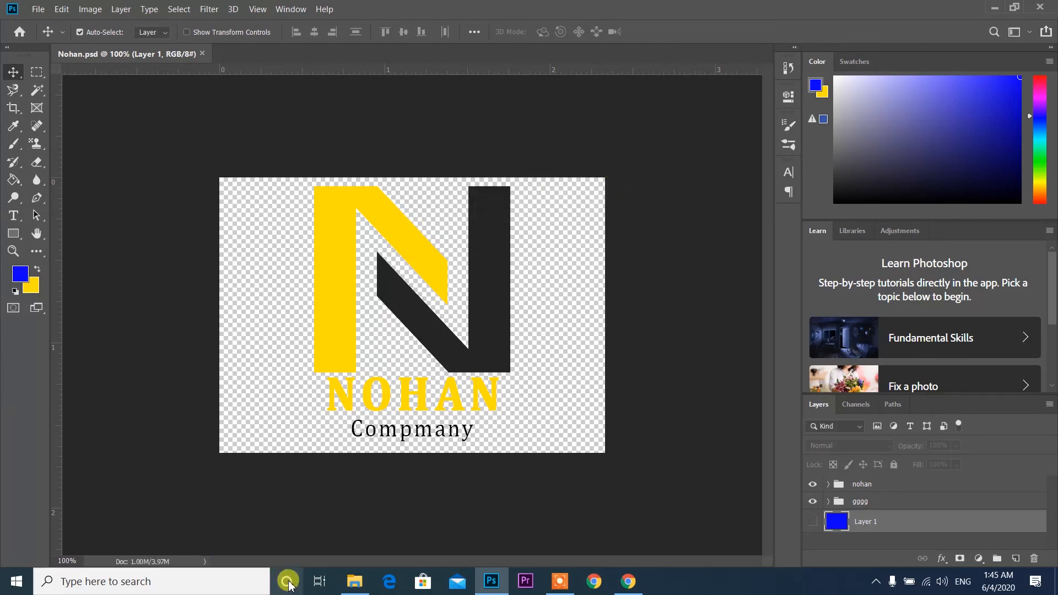
- Open the exported Nohan PNG from the Downloads folder to inspect the logo, and return to Photoshop
click(364, 590)
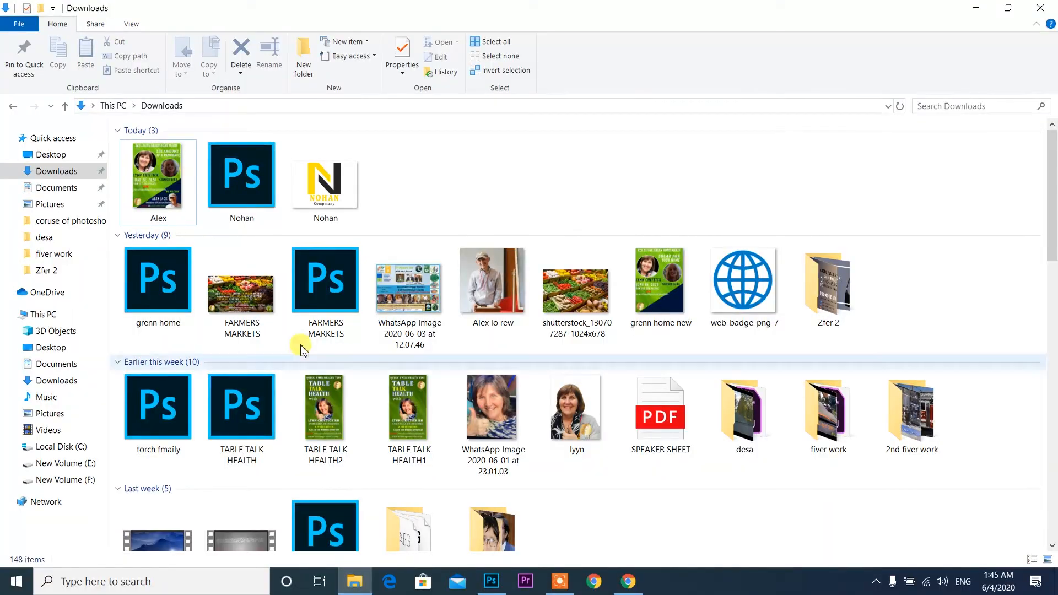
double_click(337, 188)
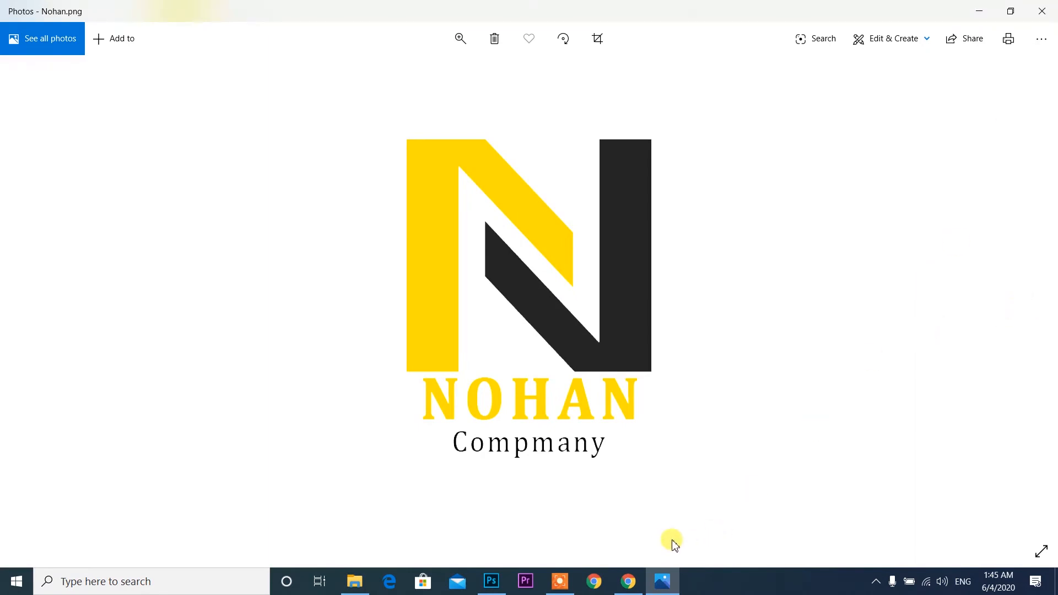
click(497, 591)
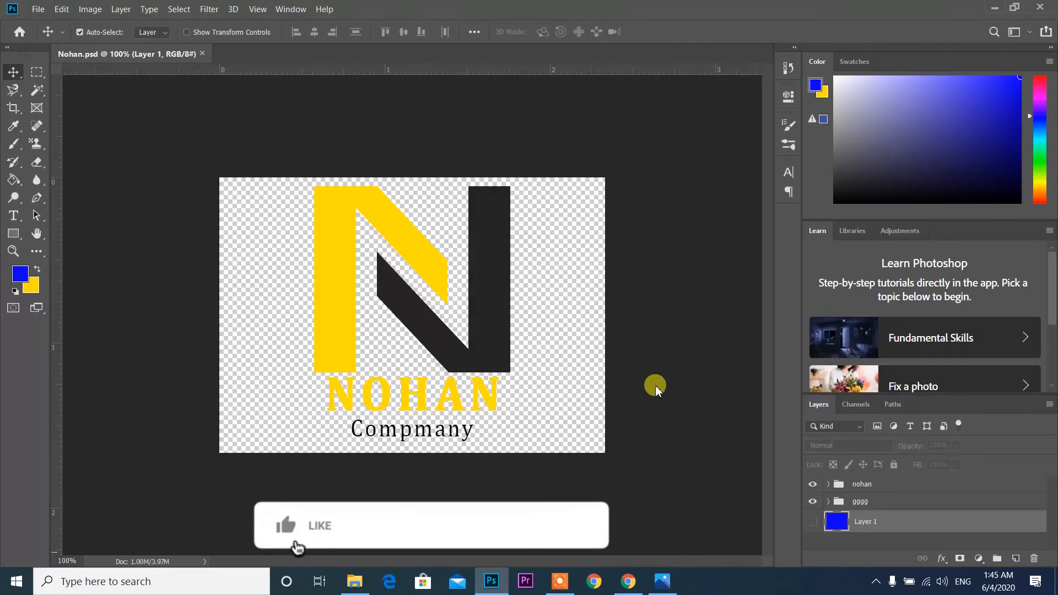